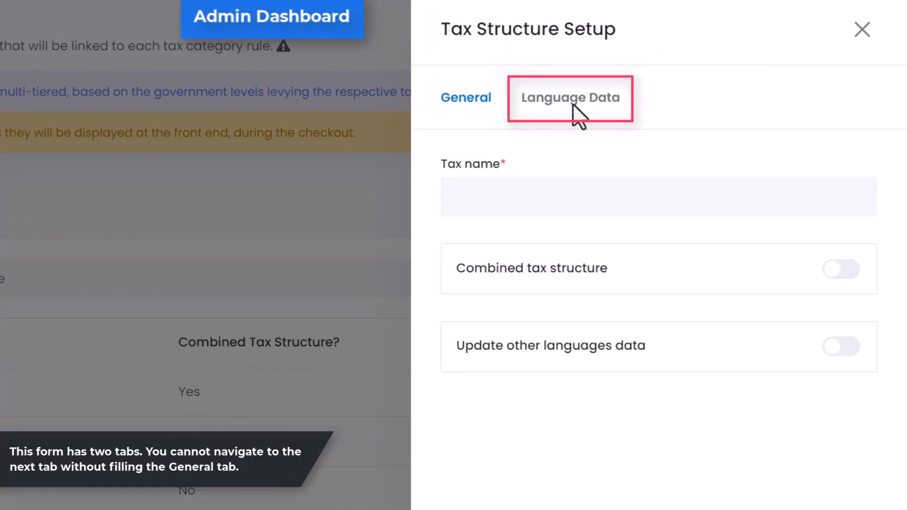
Name the new tax structure "Sales Tax", turn on Update other languages data and save the form.
left_click(532, 192)
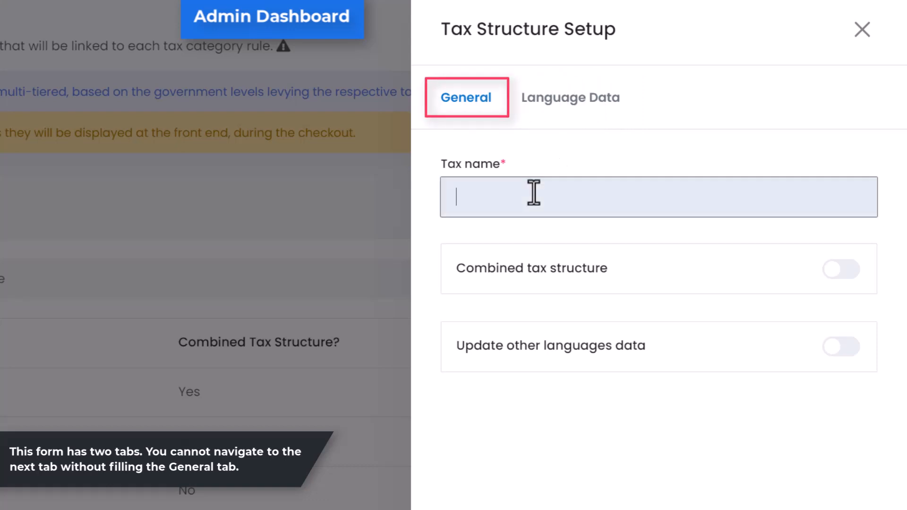
type("Sales Tax")
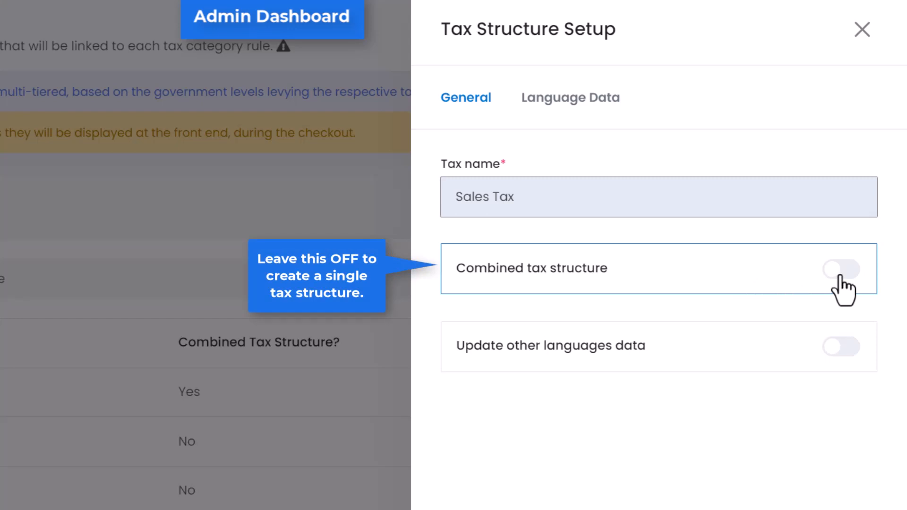
left_click(834, 352)
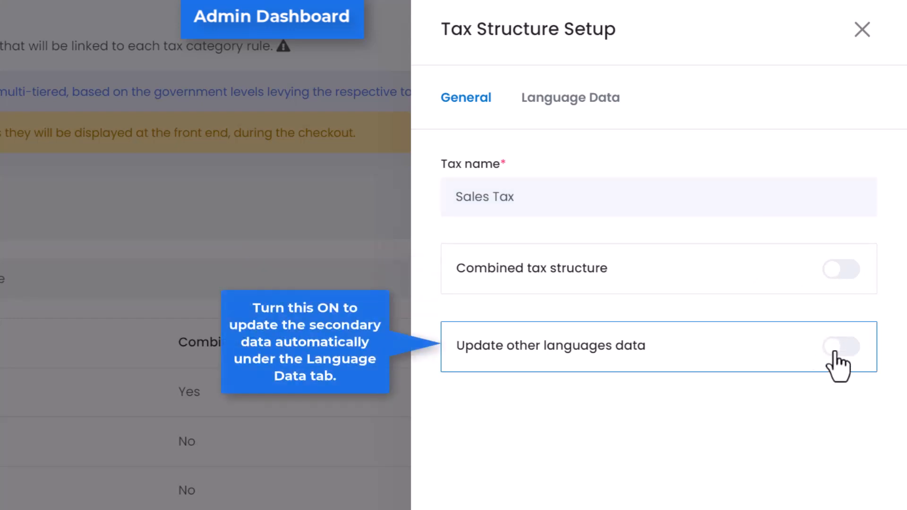
left_click(836, 359)
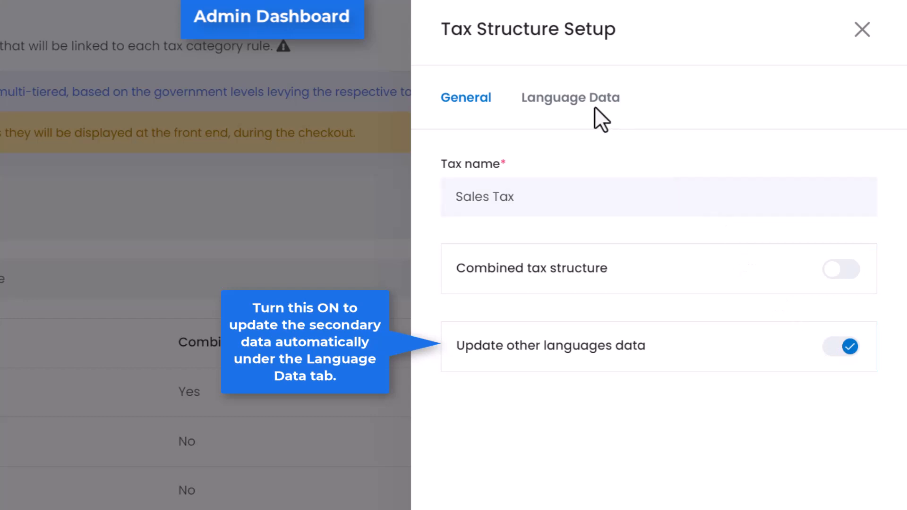
left_click(834, 355)
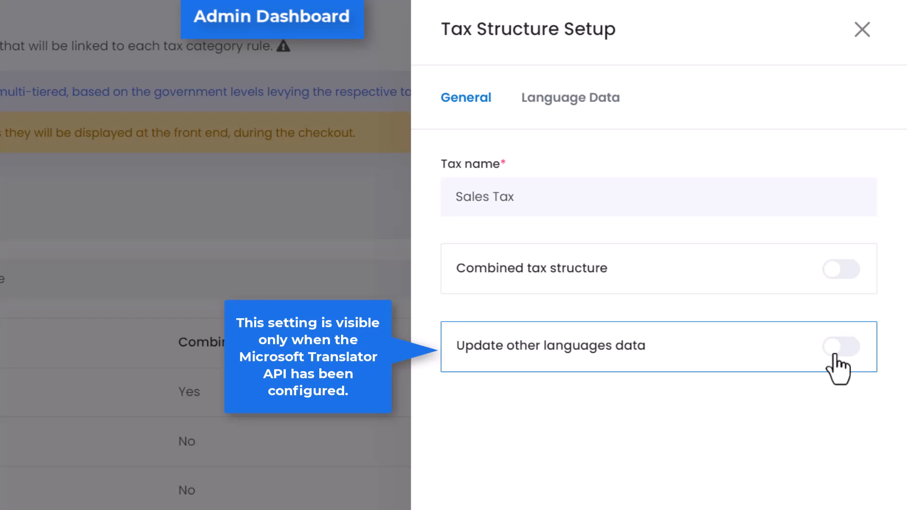
left_click(835, 349)
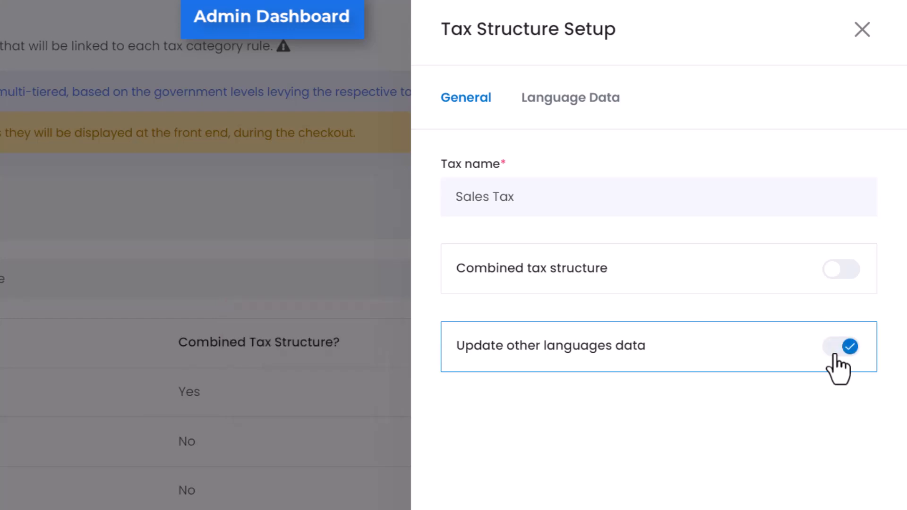
left_click(846, 469)
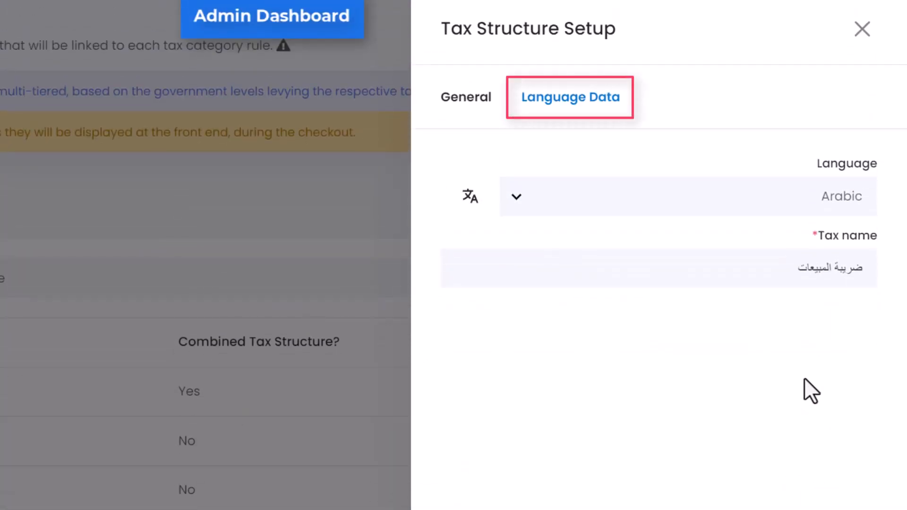
Review the Arabic tax name, auto-fill its translation and save the language data.
left_click_drag(800, 268, 869, 269)
left_click(844, 311)
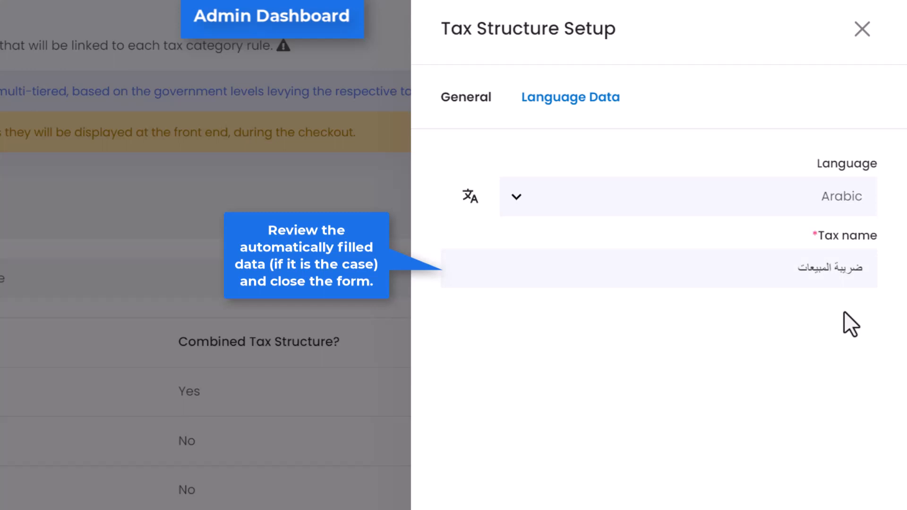
left_click(519, 206)
left_click(519, 207)
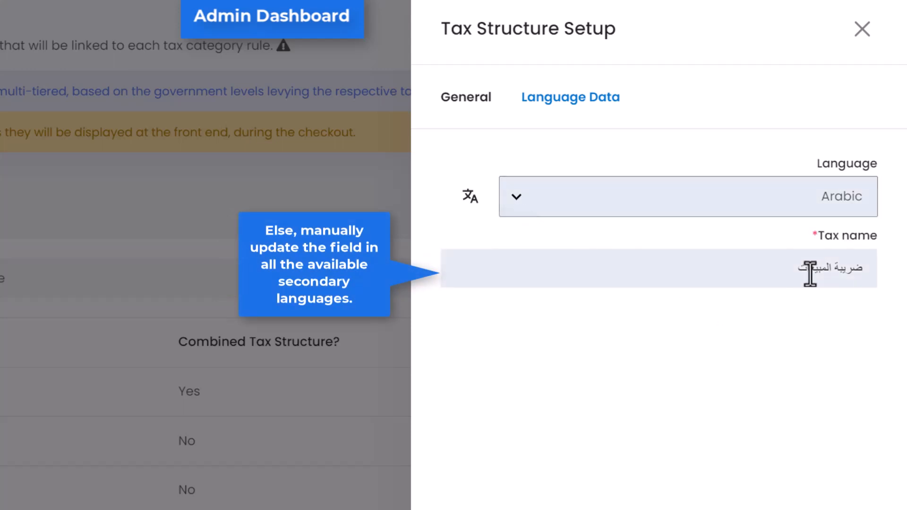
left_click_drag(794, 270, 879, 270)
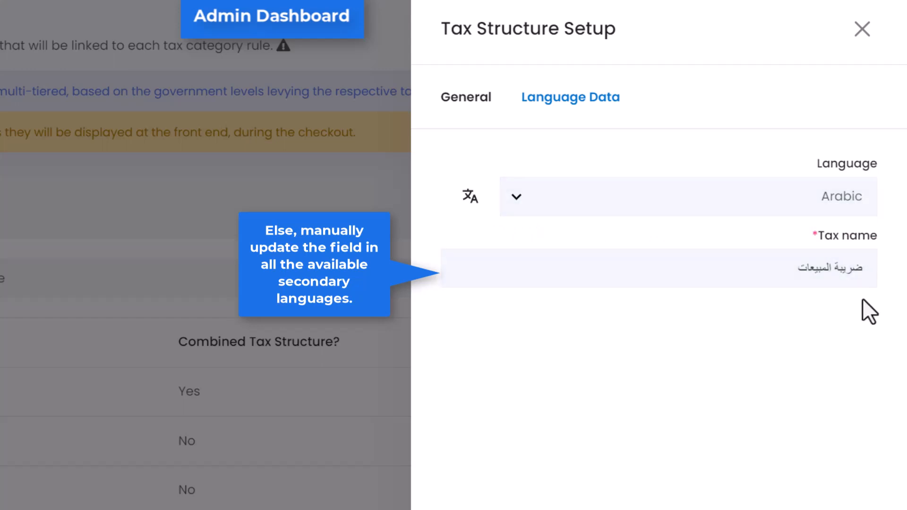
left_click(468, 214)
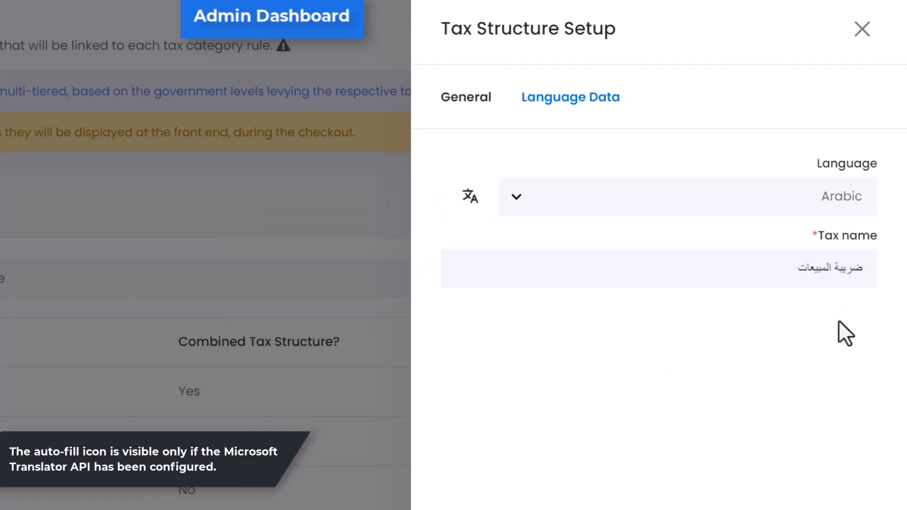
left_click(847, 482)
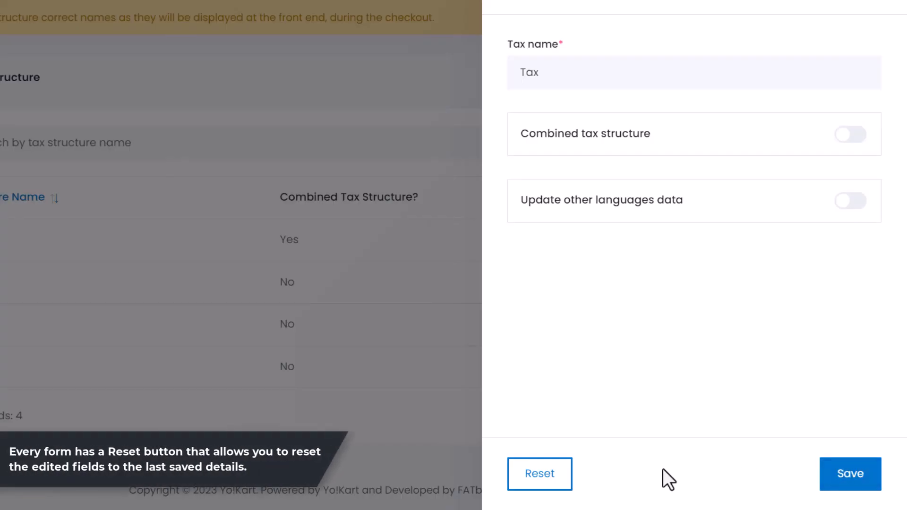
Change the tax name to "Sales tax", reset the form to its last saved details and close it.
left_click(564, 473)
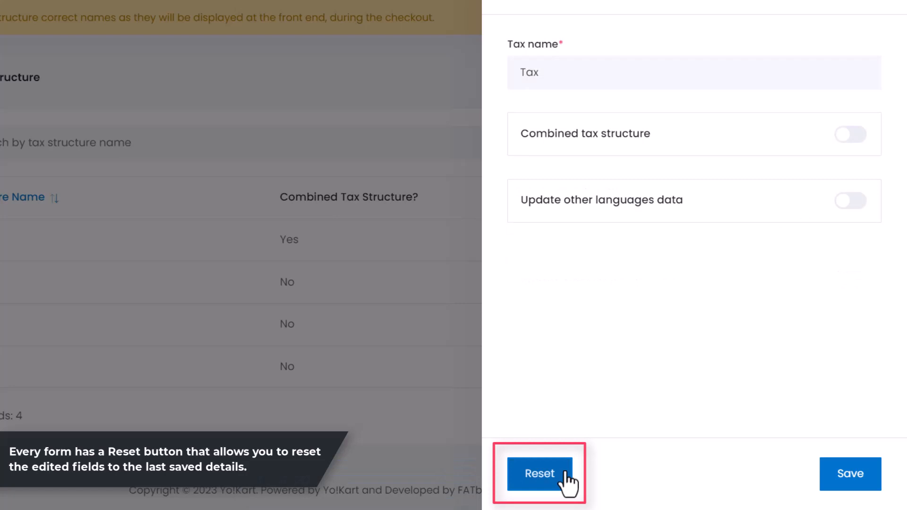
left_click(546, 80)
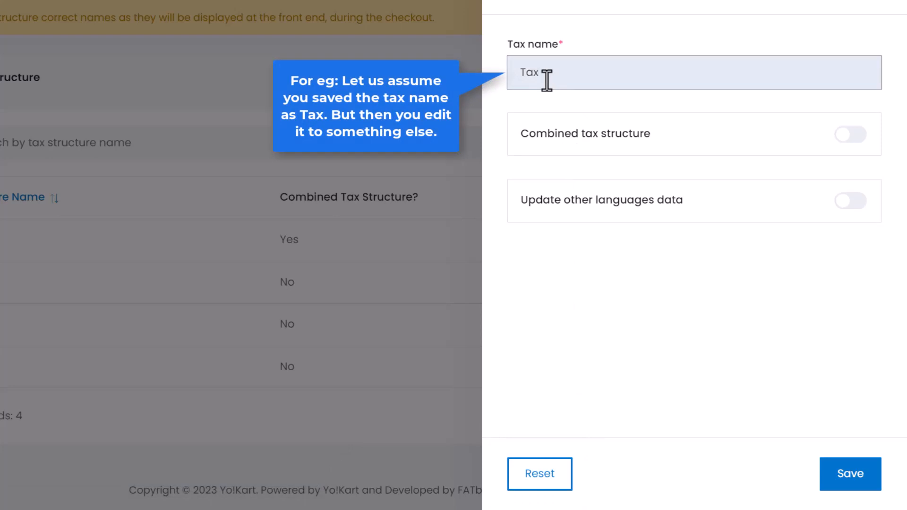
left_click_drag(546, 80, 523, 78)
key("BackSpace")
type("Sales tax")
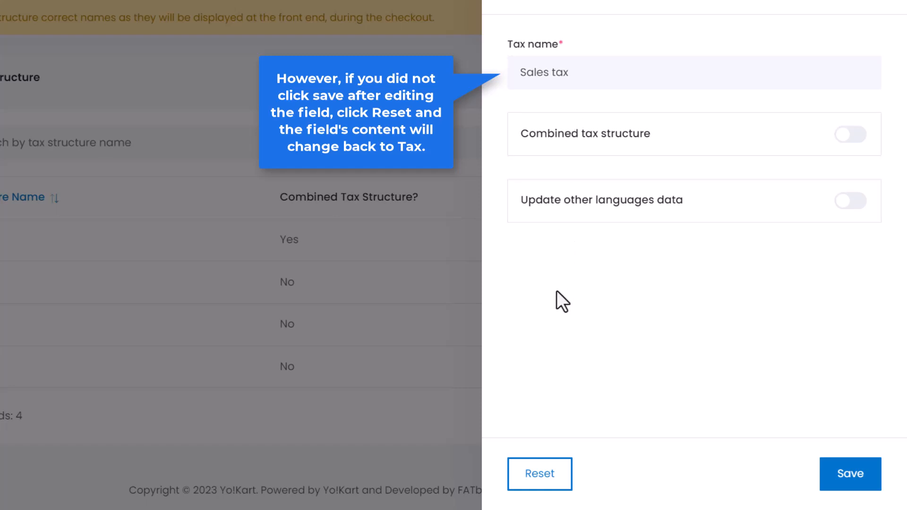
left_click(555, 474)
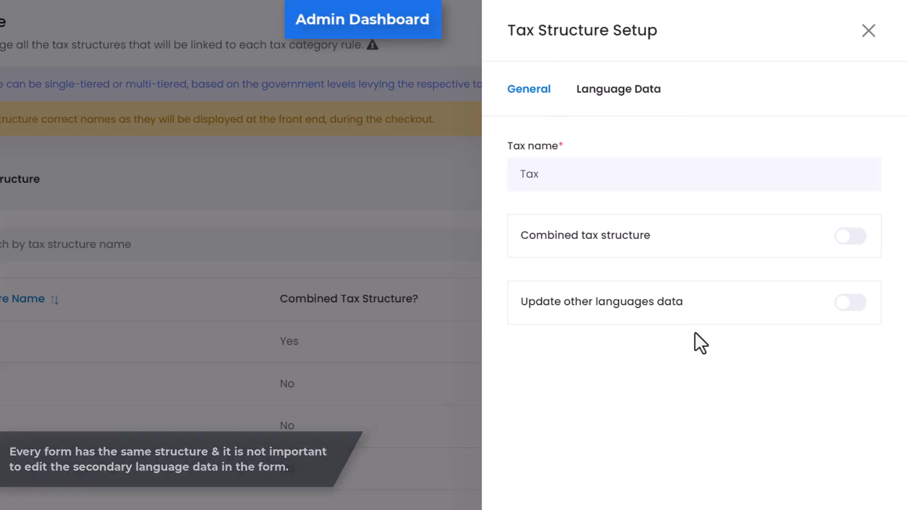
left_click(875, 29)
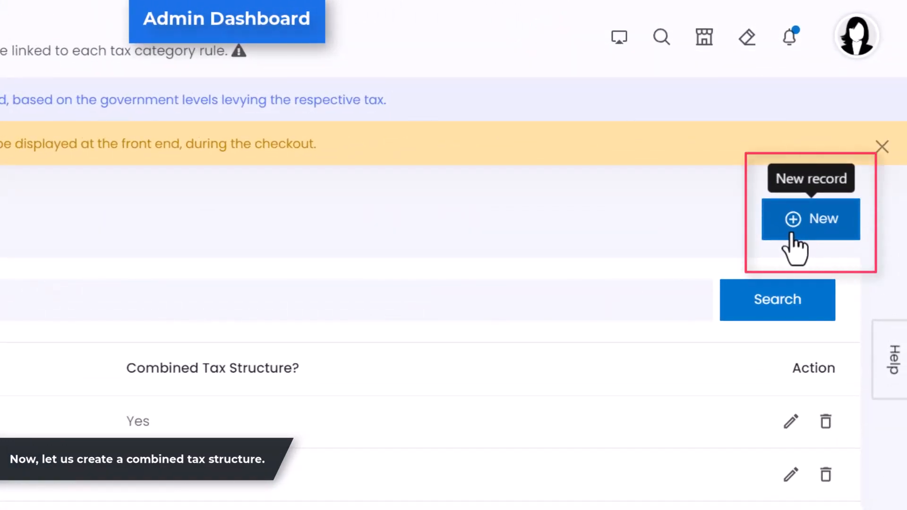
Create a new tax structure record named "Combined Tax" and turn on Combined tax structure.
left_click(791, 235)
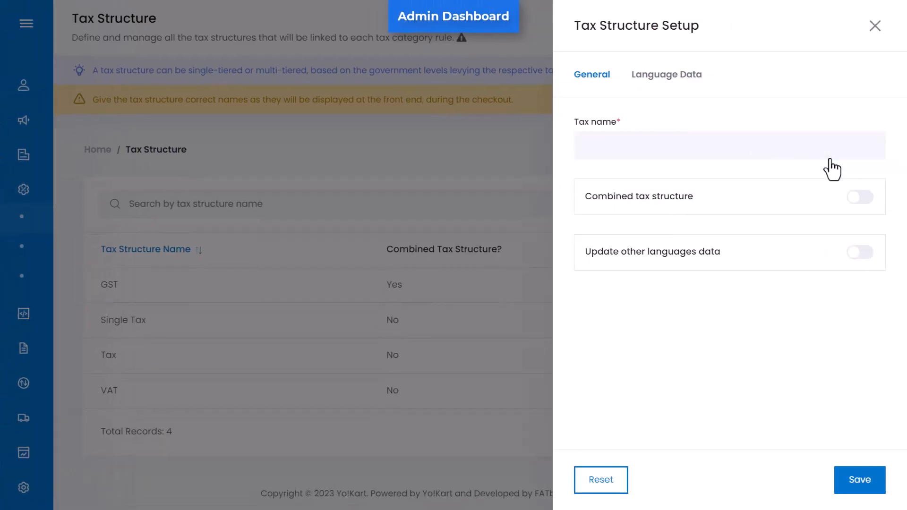
left_click(799, 166)
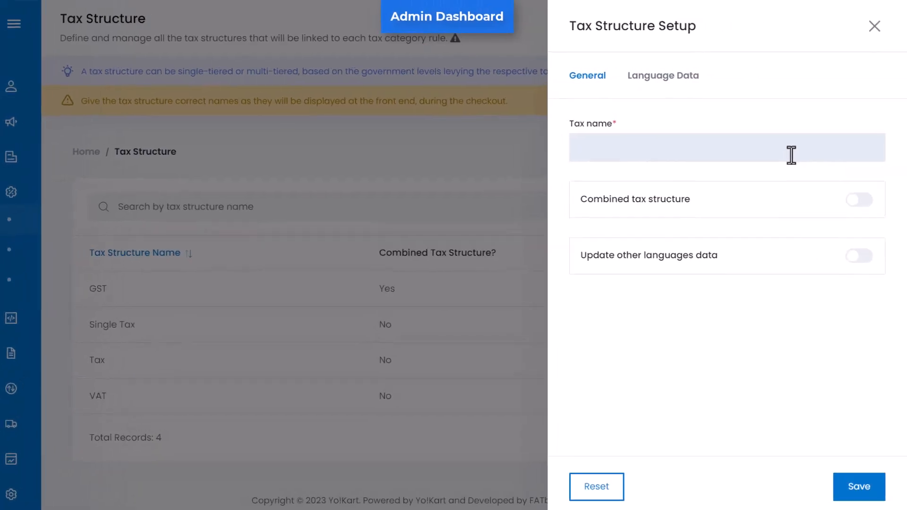
type("Combine")
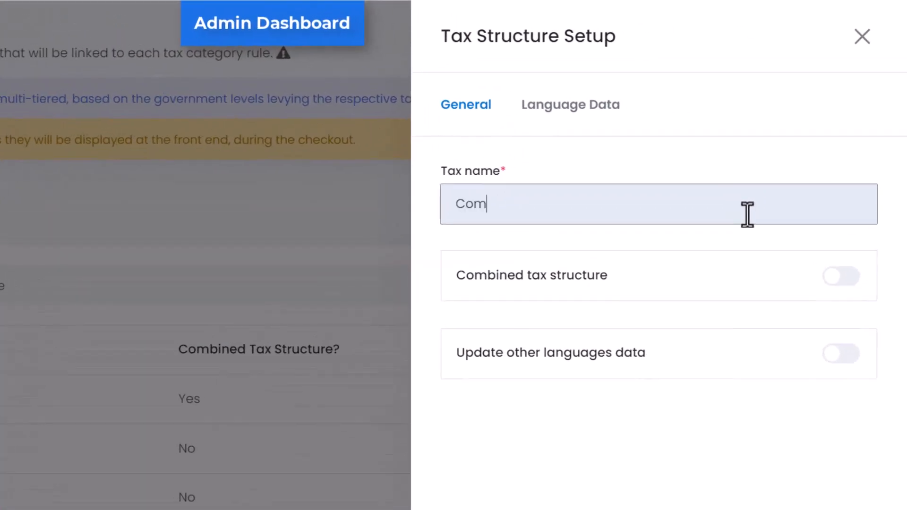
type("d Tax")
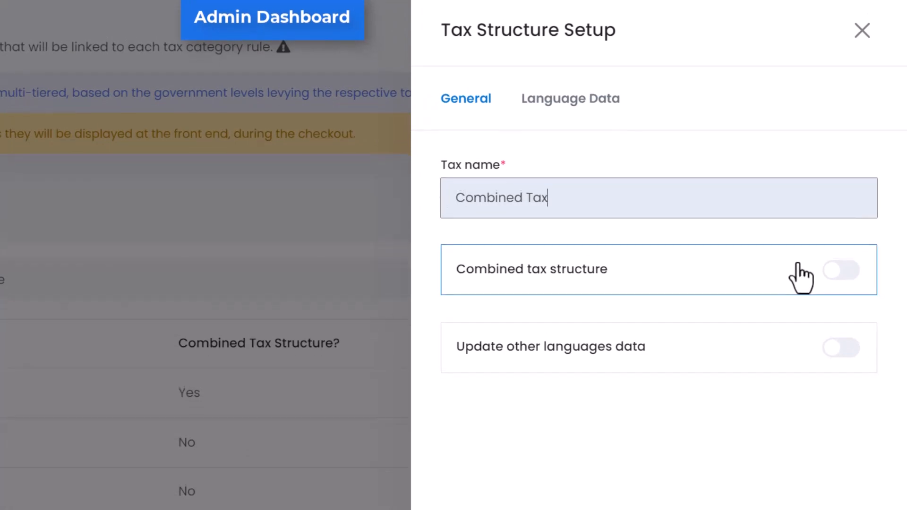
left_click(835, 232)
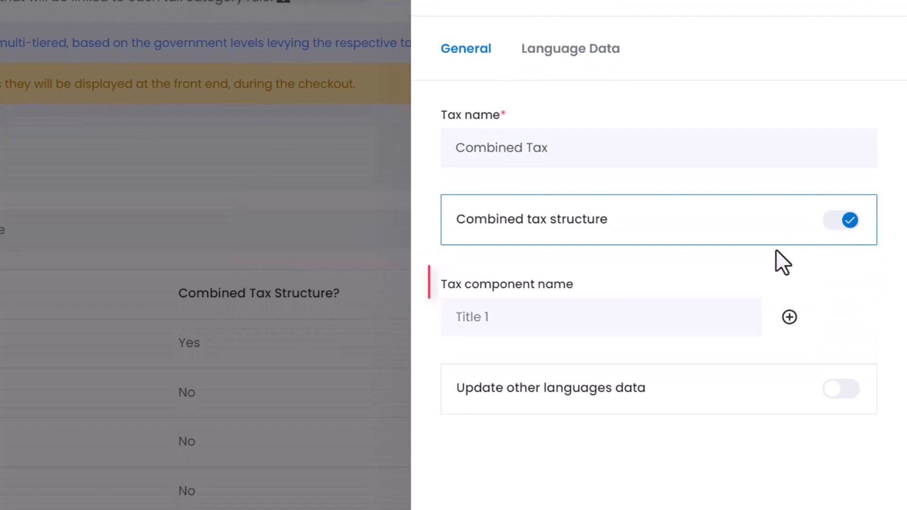
Add two tax components named "Tax 1" and "Tax 2" to the combined tax structure.
left_click(577, 324)
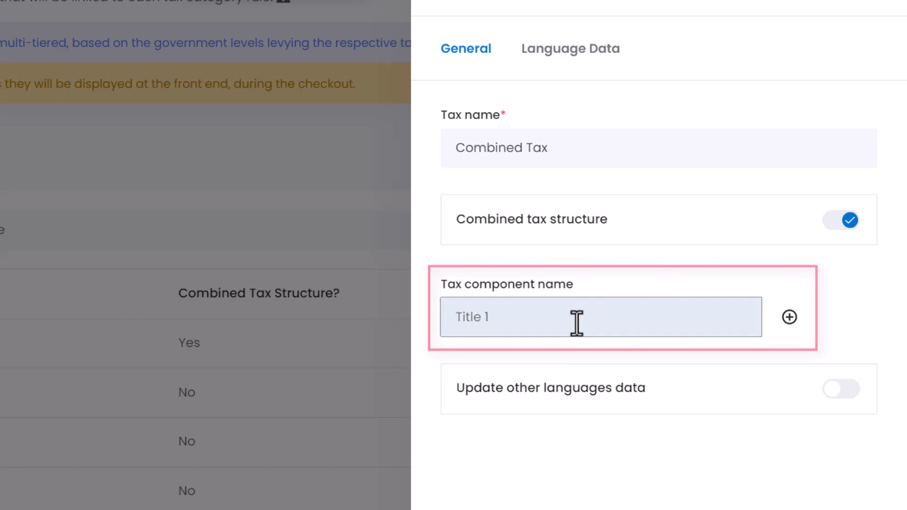
type("Tax 1")
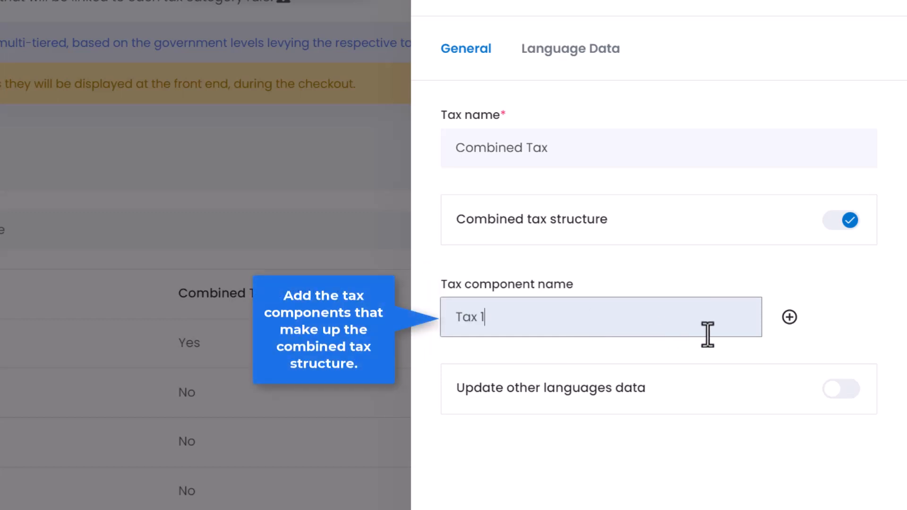
left_click(788, 318)
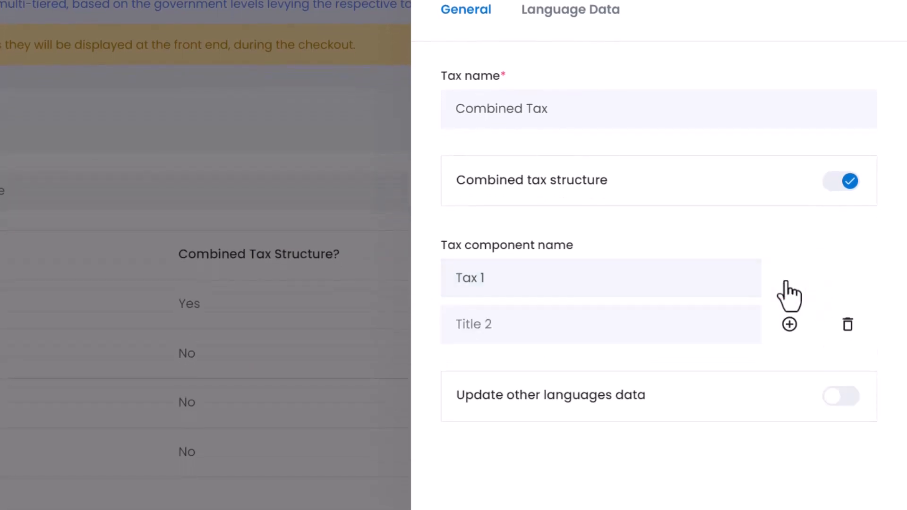
left_click(691, 324)
type("Tax ")
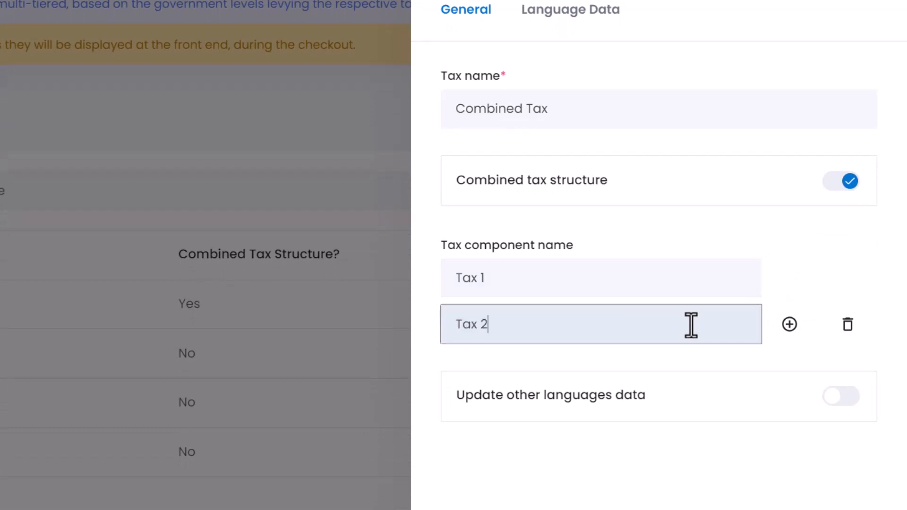
type("2")
Add a third tax component named "Tax 3" and delete it again.
scroll(690, 324, "down", 1)
left_click(789, 286)
left_click(637, 321)
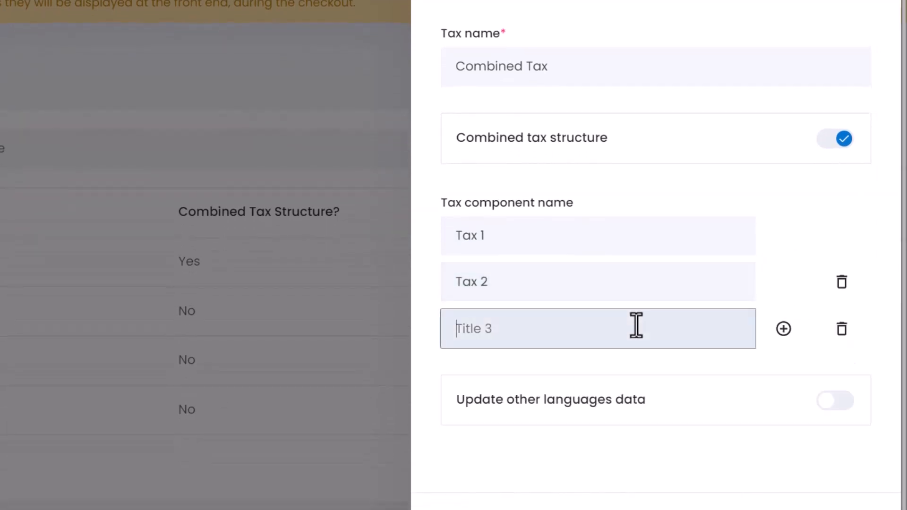
type("Tax 3")
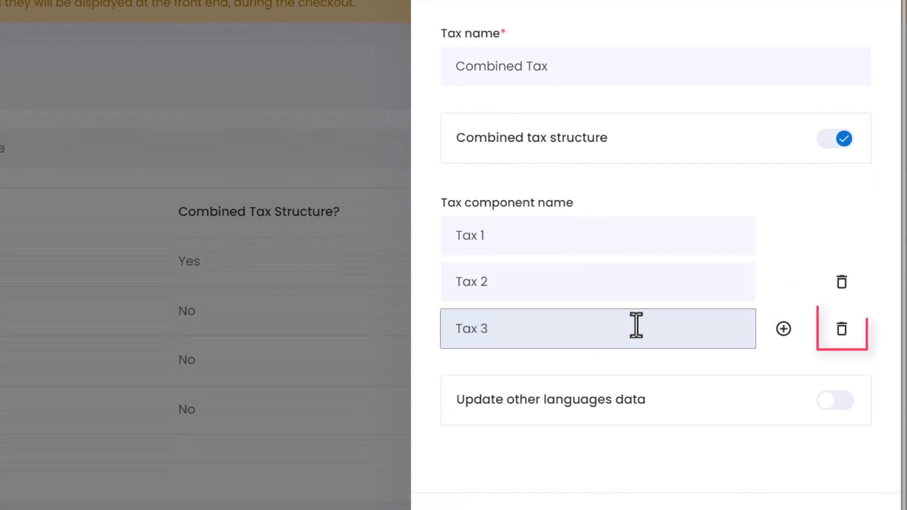
left_click(842, 329)
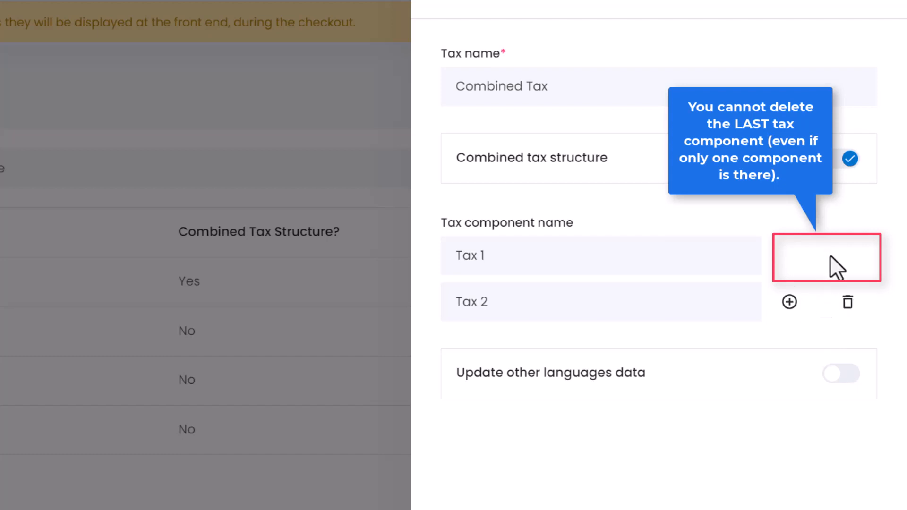
Turn on Update other languages data for the combined tax structure and save the form.
left_click(833, 375)
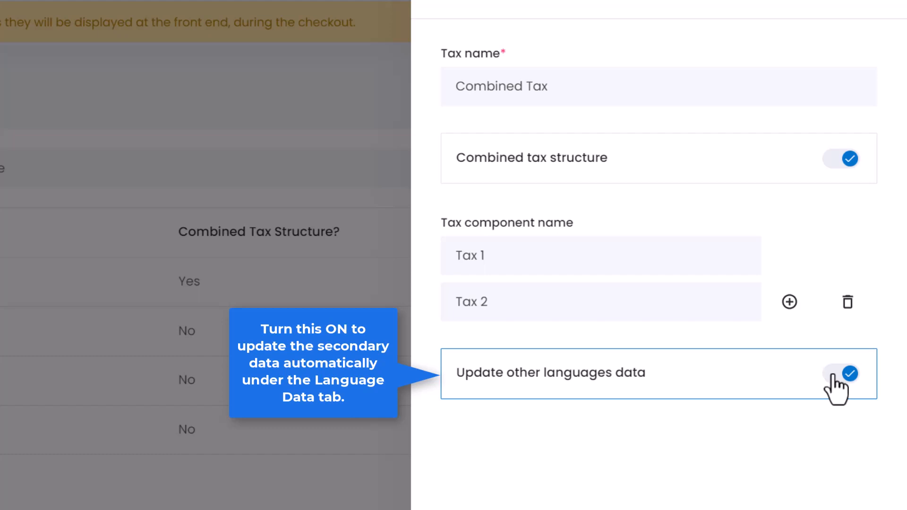
scroll(836, 381, "down", 2)
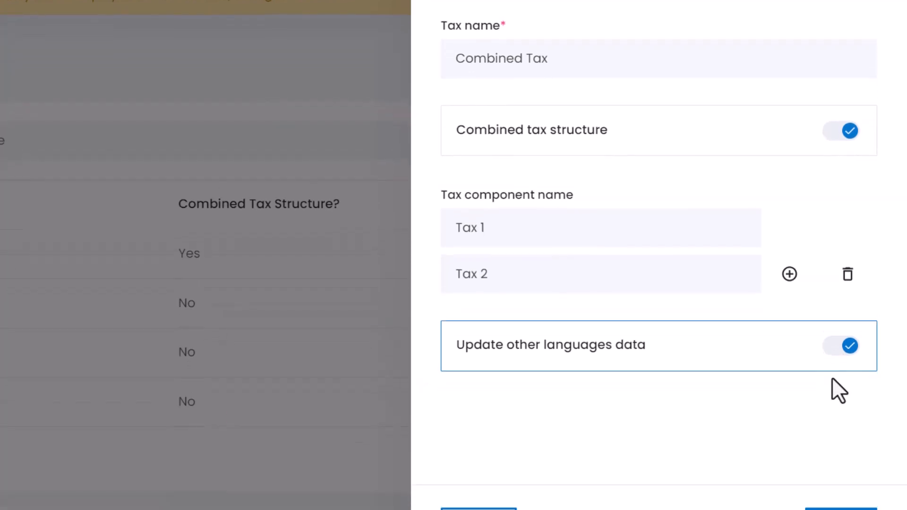
left_click(827, 470)
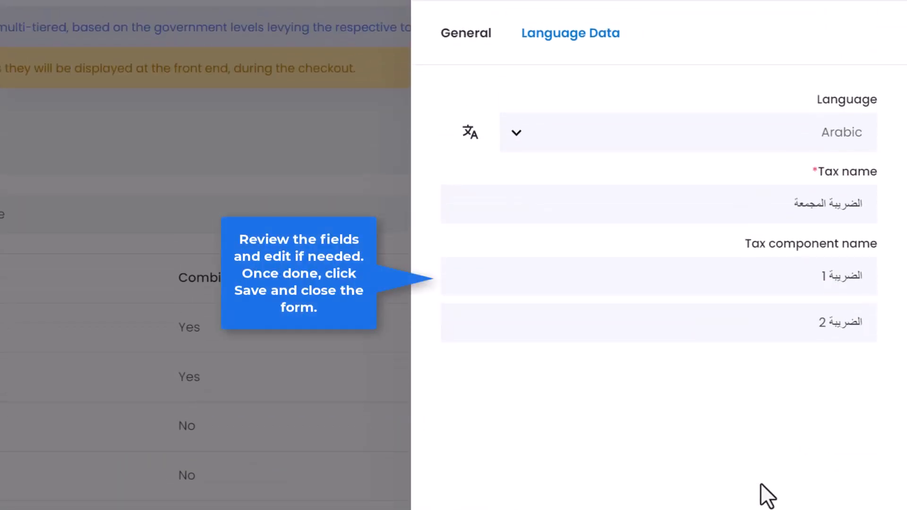
Check the Arabic tax name and component names of the combined tax structure and close the form.
left_click(519, 144)
left_click(520, 144)
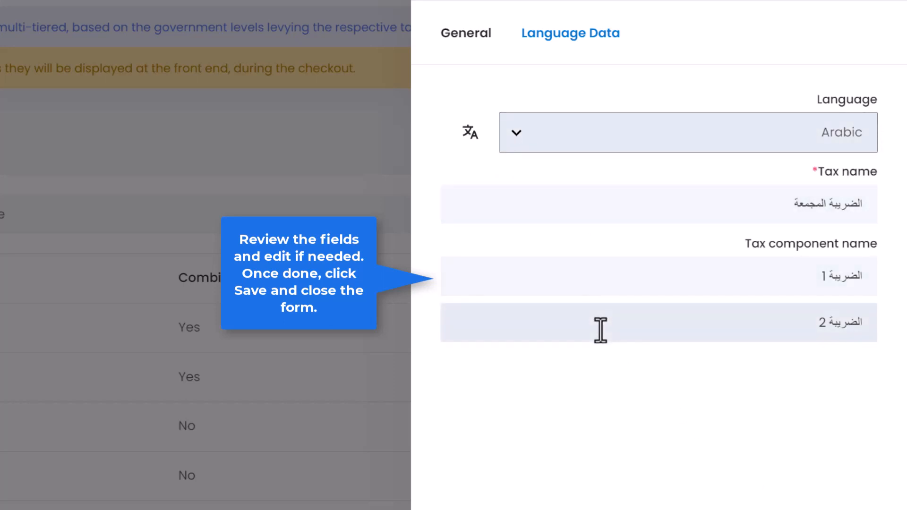
left_click(861, 34)
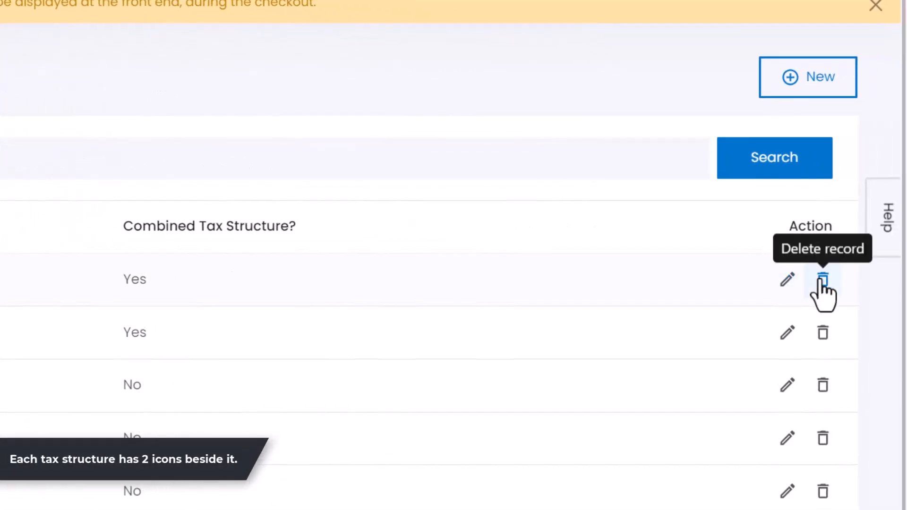
Open and close the setup form of the Combined Tax structure, and delete that tax structure.
left_click(786, 280)
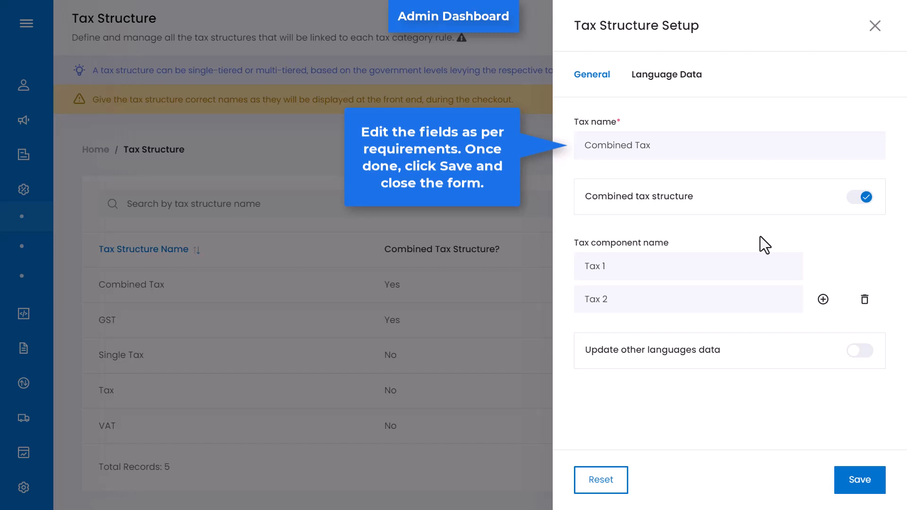
left_click(874, 27)
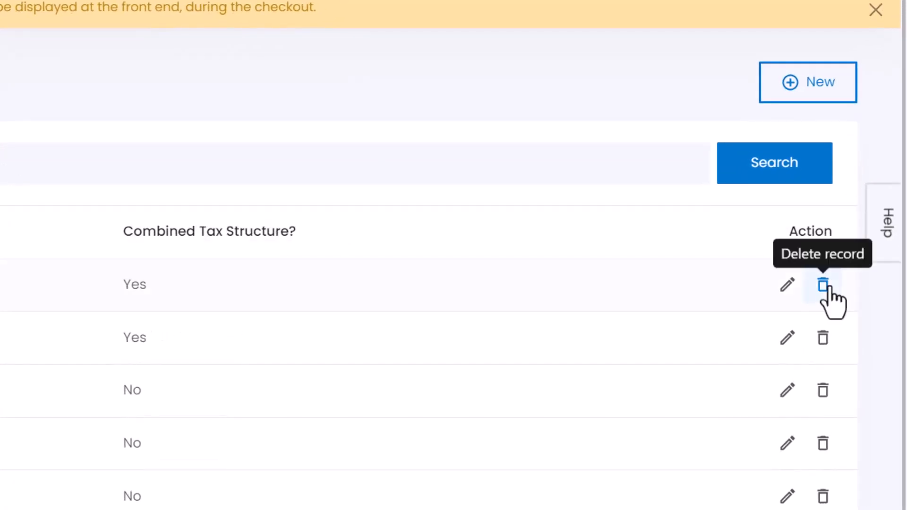
left_click(823, 286)
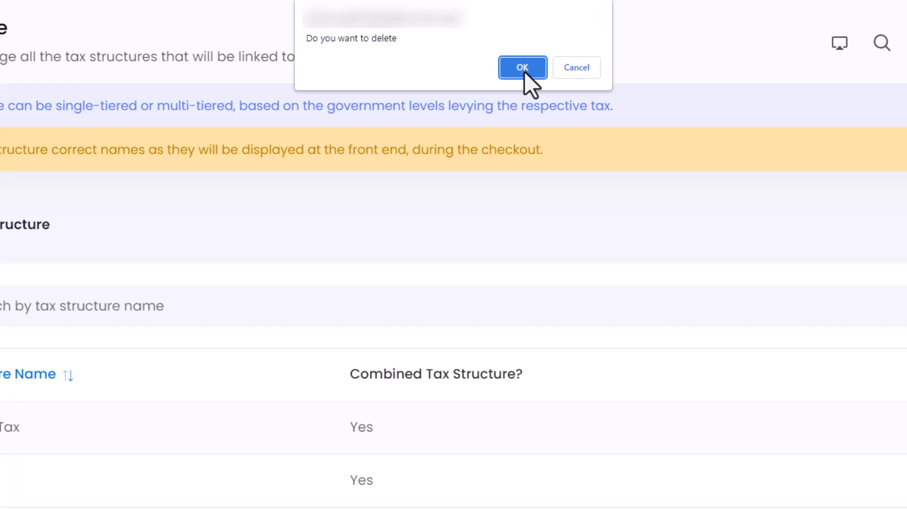
left_click(522, 69)
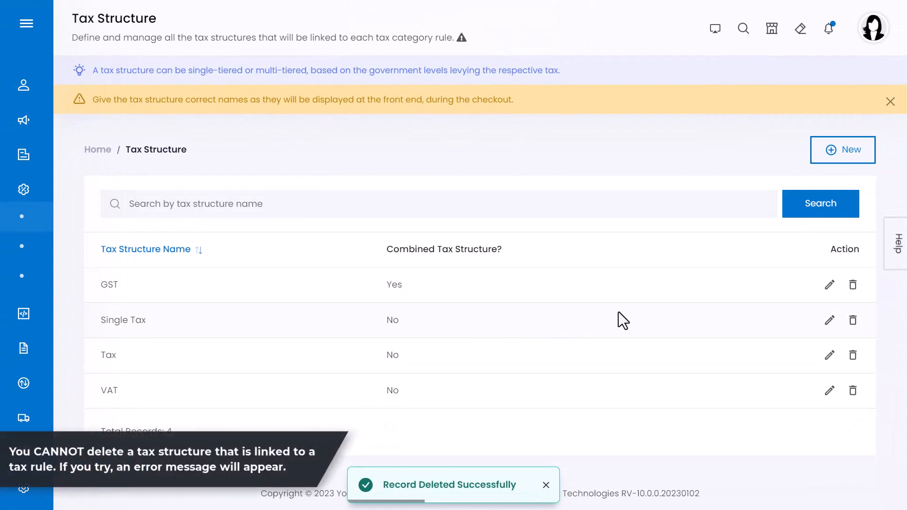
Try to delete the GST tax structure.
left_click(860, 290)
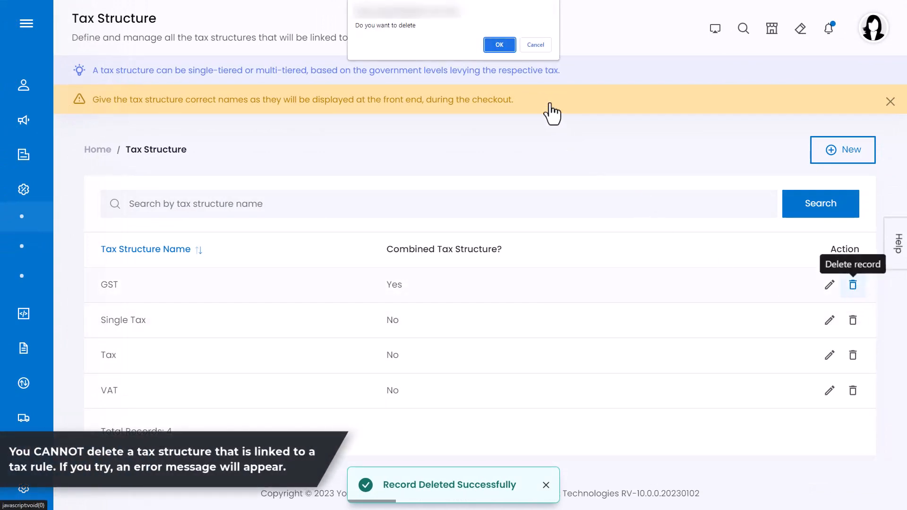
left_click(499, 45)
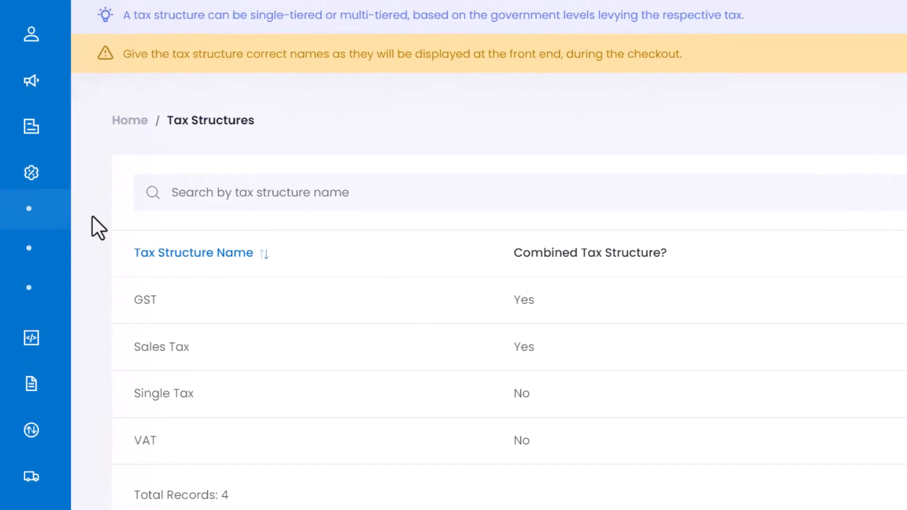
Open the Tax Categories list and look through the existing categories.
mouse_move(45, 257)
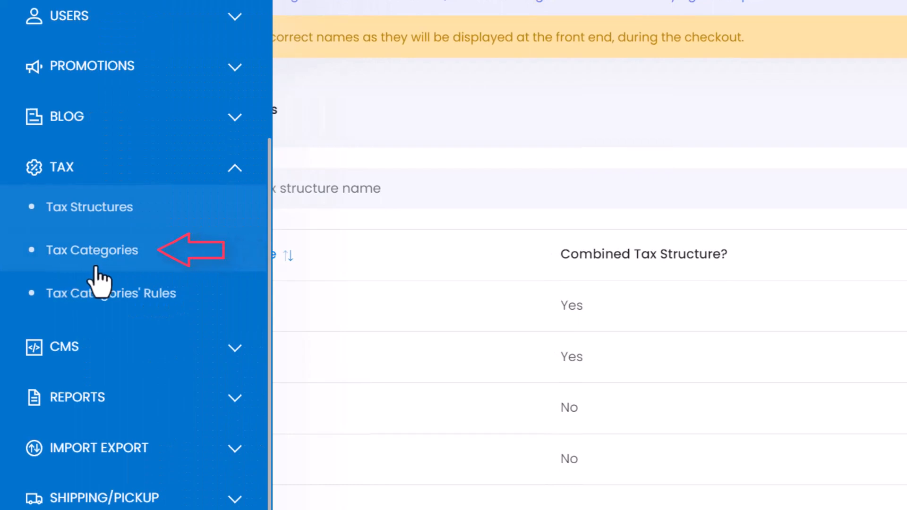
left_click(241, 259)
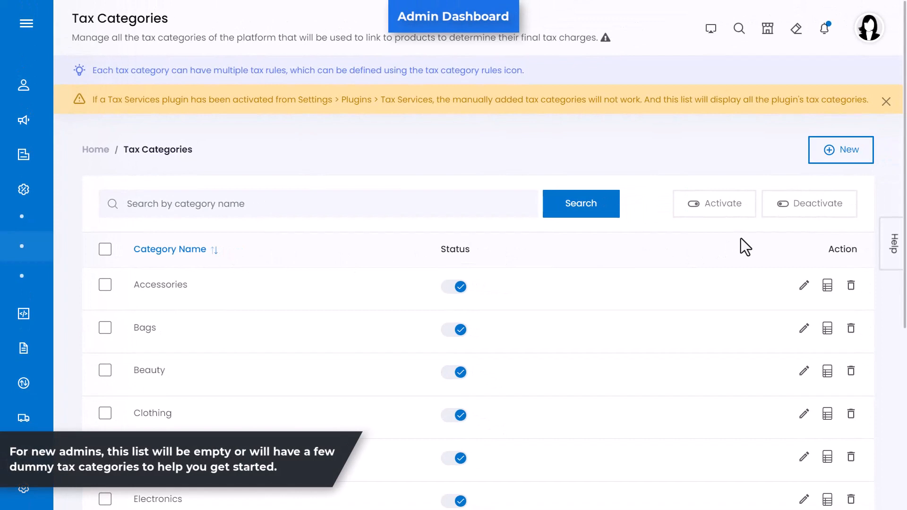
scroll(740, 238, "down", 3)
scroll(741, 238, "up", 3)
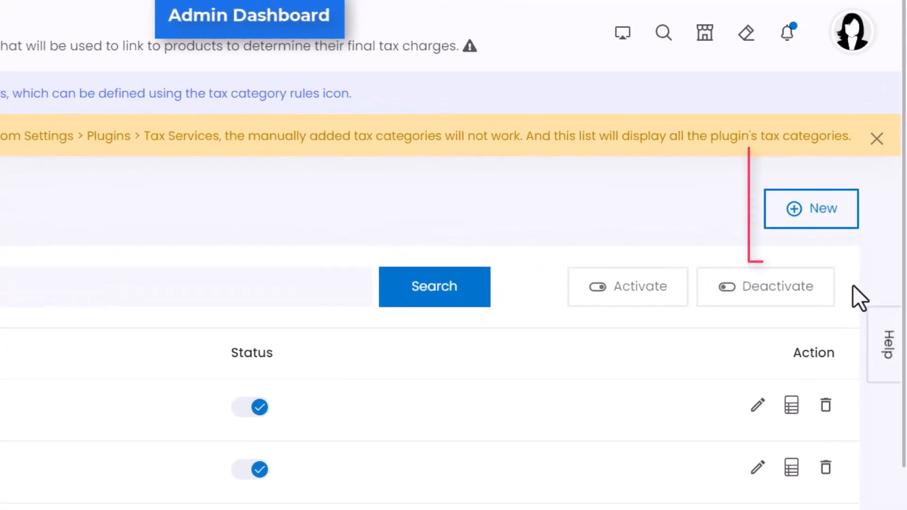
Start a new tax category and name it "Poster".
left_click(816, 236)
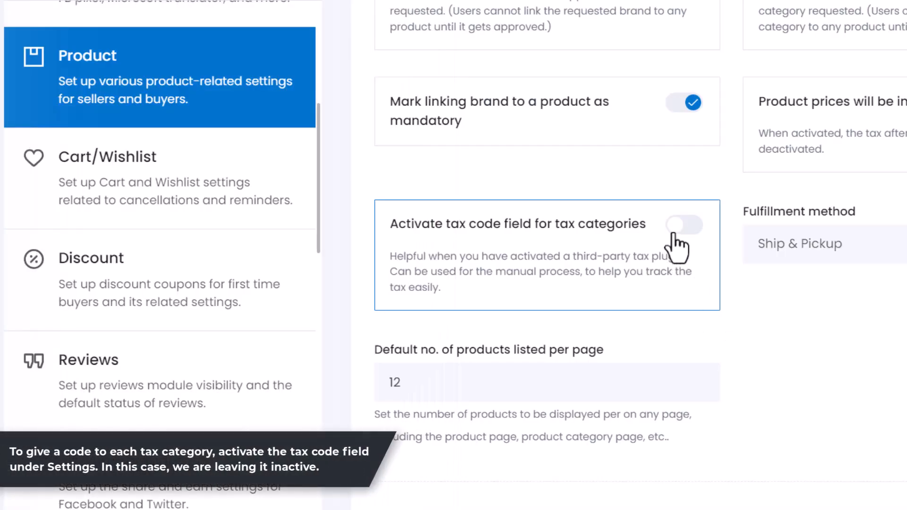
left_click(675, 232)
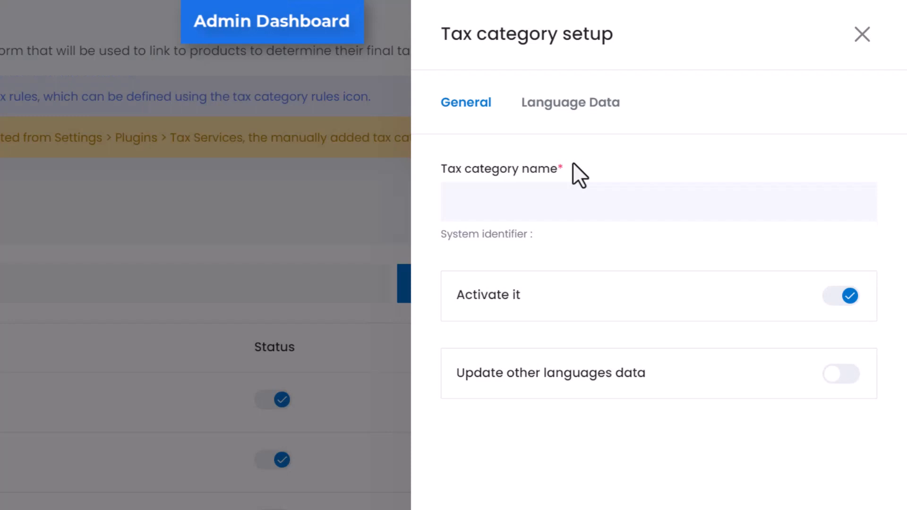
left_click(577, 200)
type("Poster")
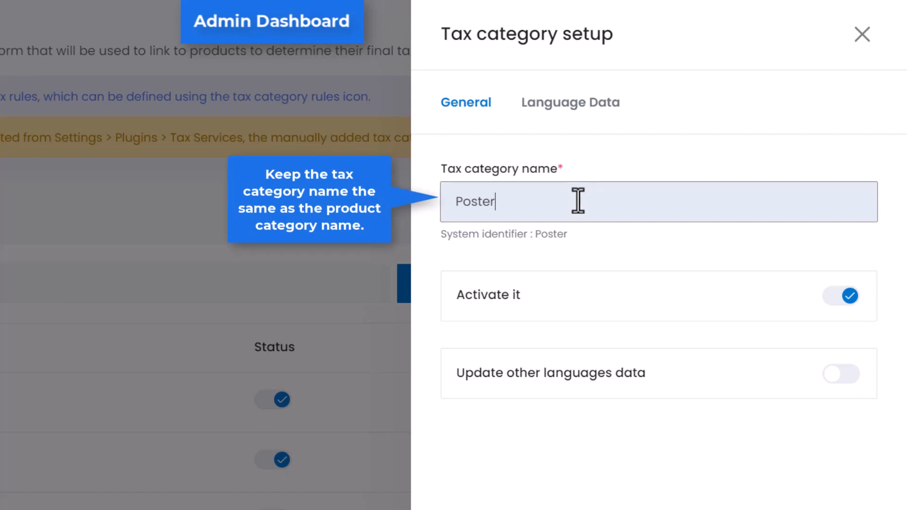
left_click(584, 239)
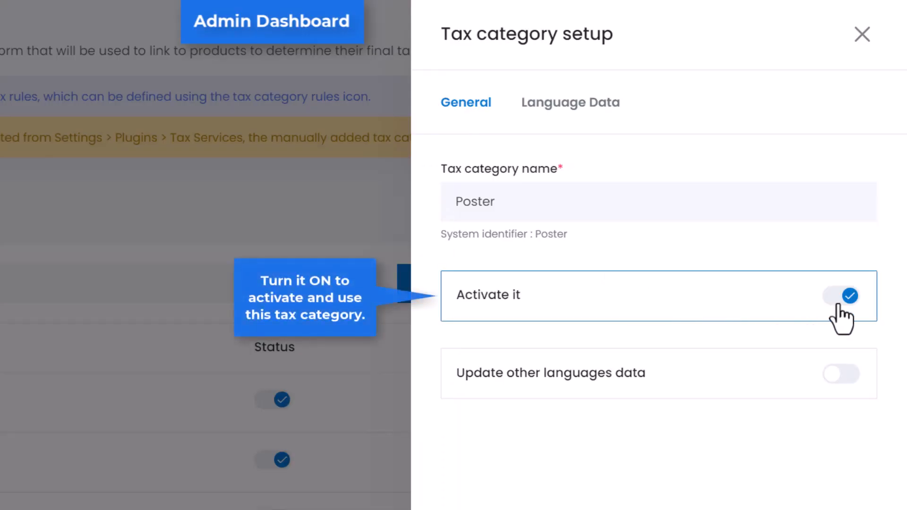
Save the Poster tax category with Activate it on and Update other languages data off.
left_click(838, 304)
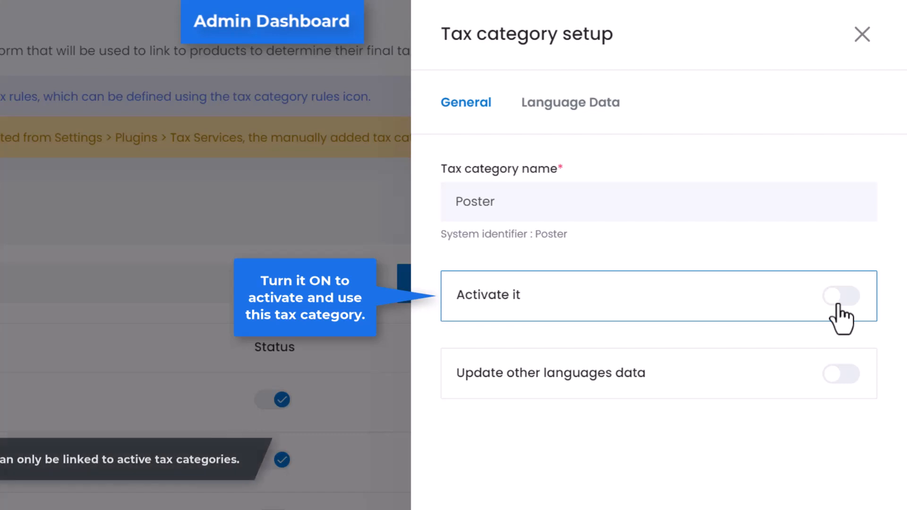
left_click(838, 304)
left_click(845, 383)
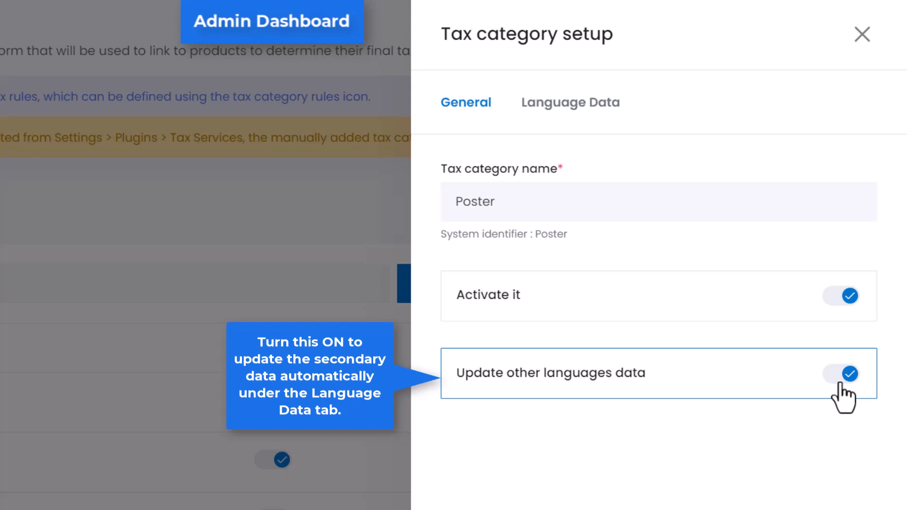
left_click(840, 383)
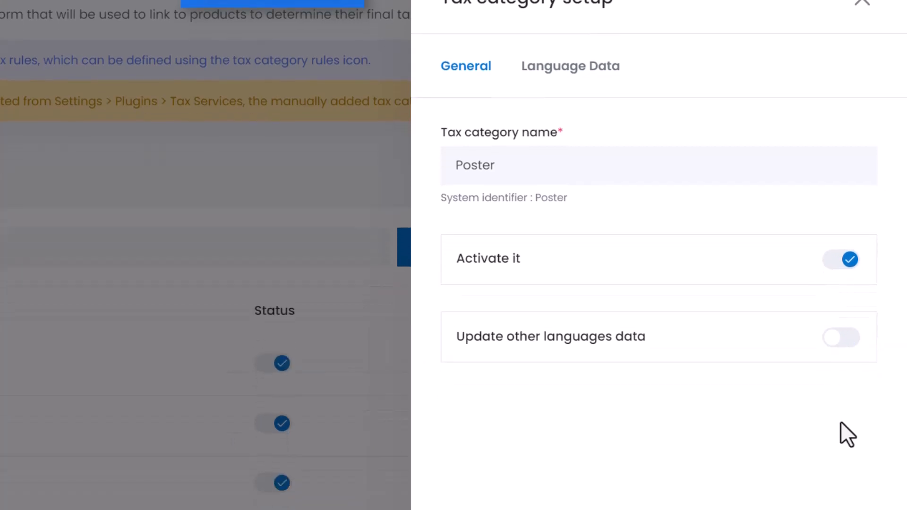
left_click(856, 465)
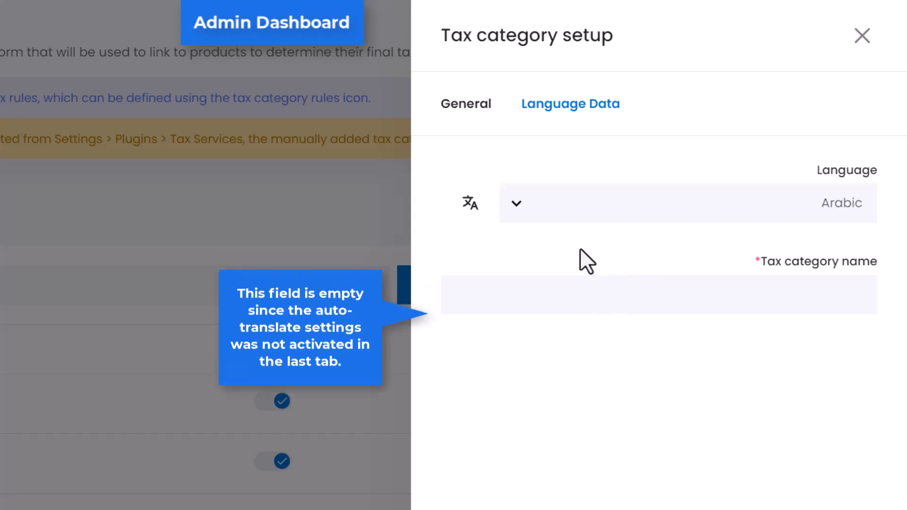
Fill in the Arabic name of the Poster tax category by automatic translation and save the language data.
left_click(516, 213)
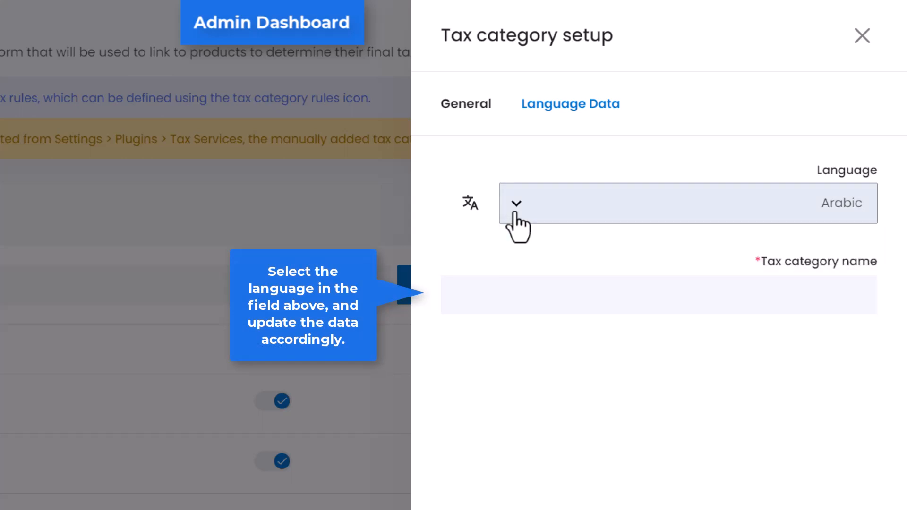
left_click(734, 298)
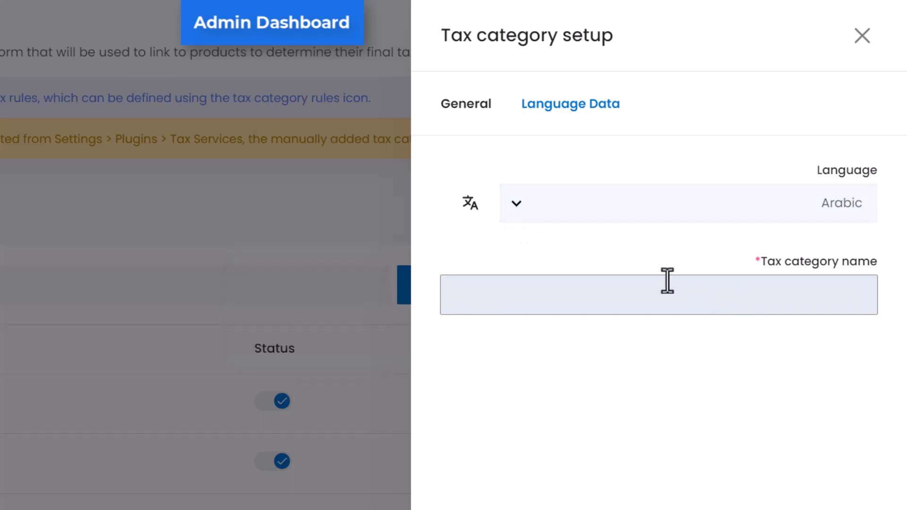
left_click(472, 216)
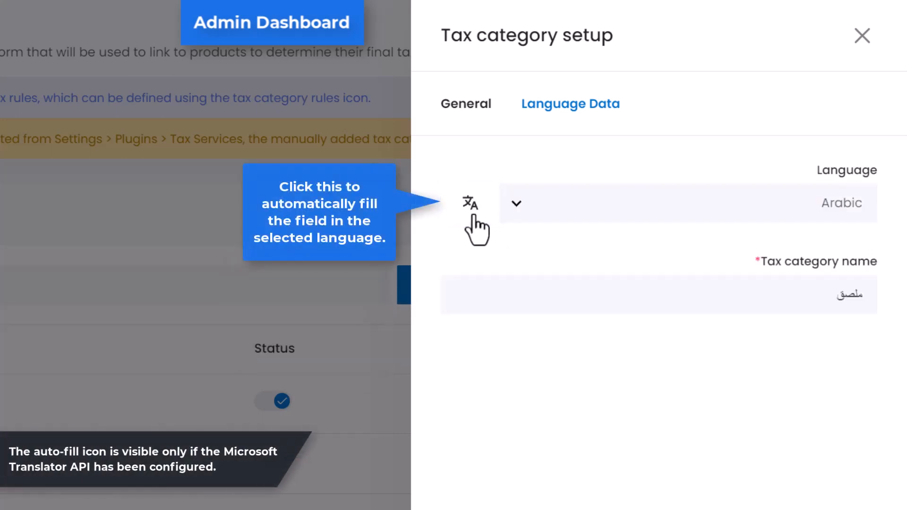
left_click(764, 280)
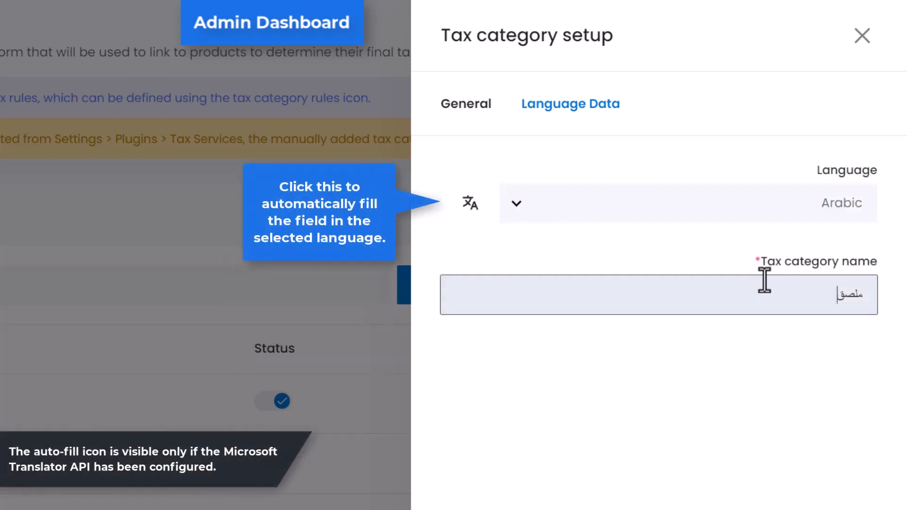
left_click(808, 359)
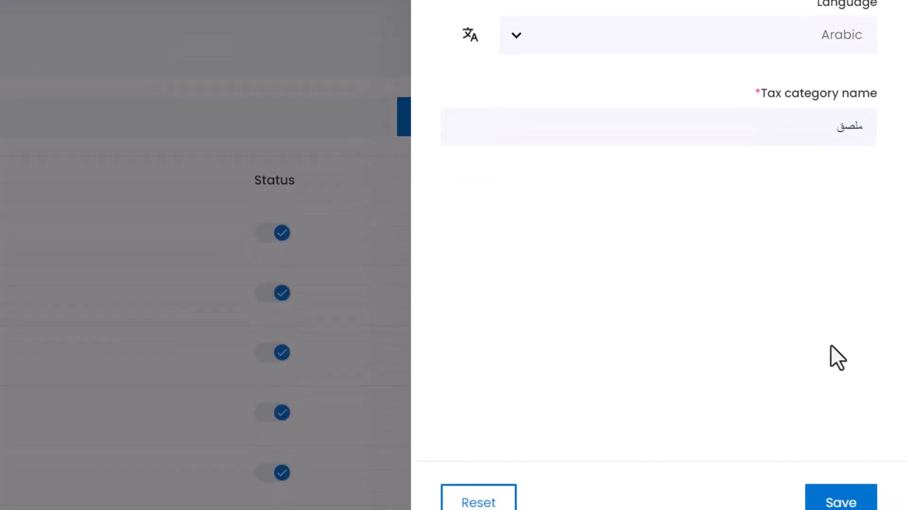
left_click(844, 470)
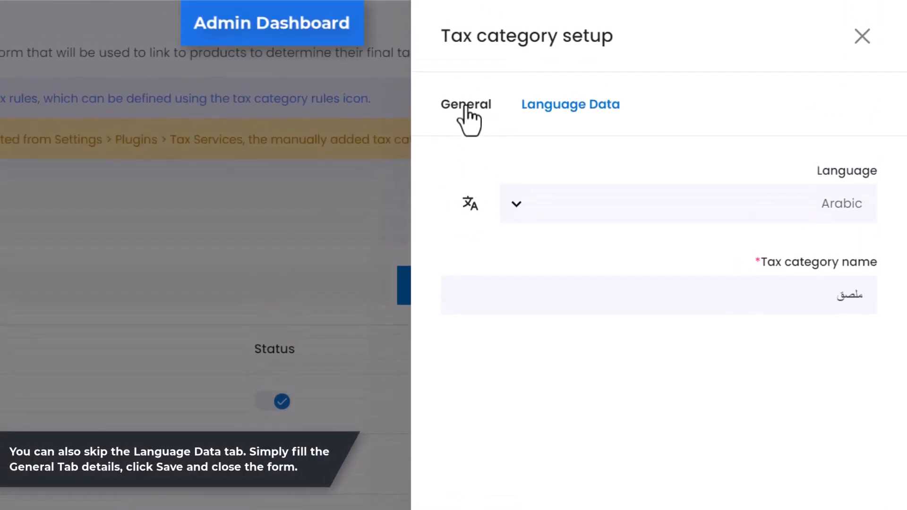
Review the general details of the Poster tax category and close the form.
left_click(465, 104)
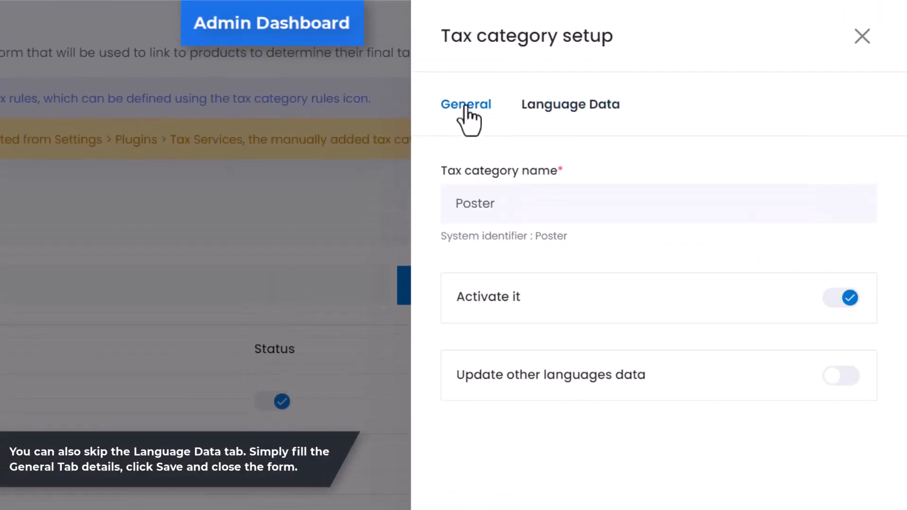
left_click(574, 208)
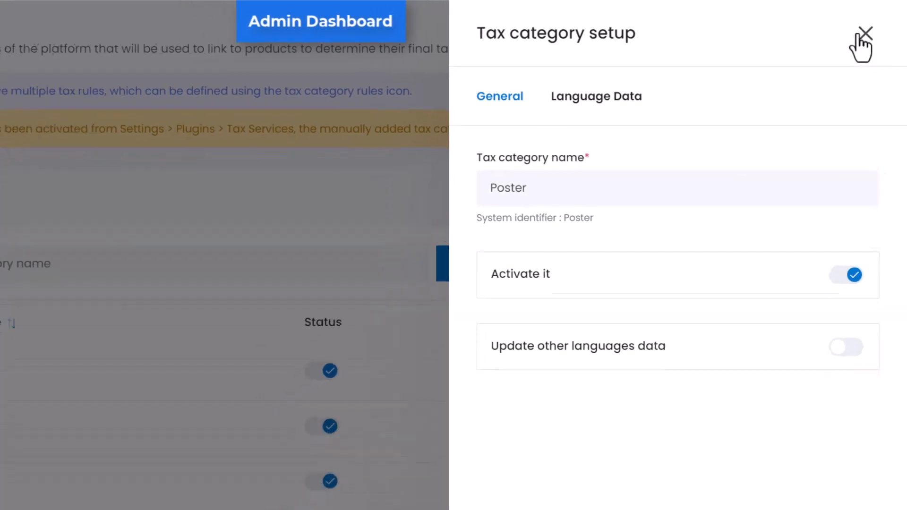
left_click(860, 36)
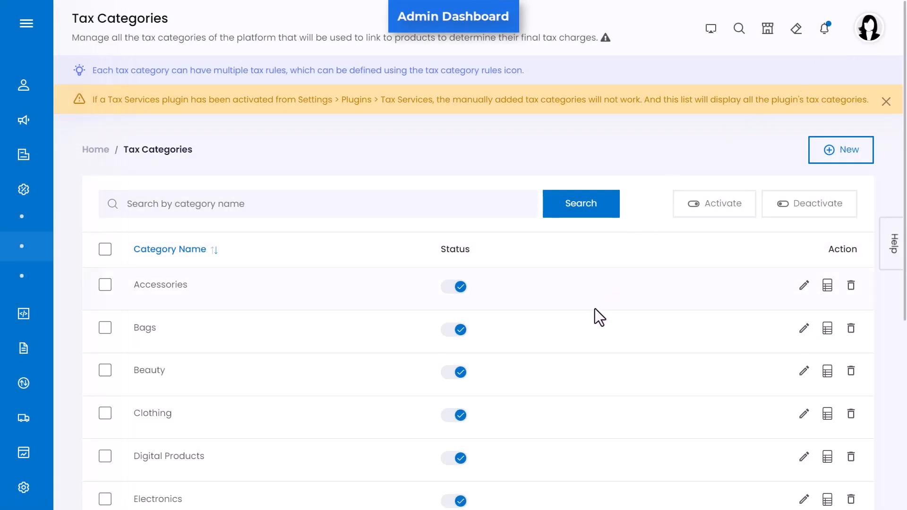
Rename the Poster tax category as "Posters", save the change and close the form.
scroll(592, 331, "down", 6)
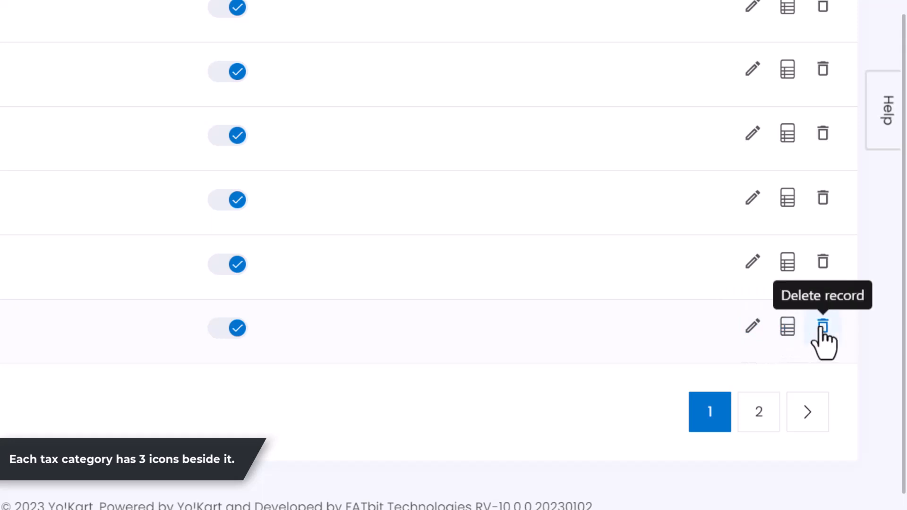
left_click(746, 335)
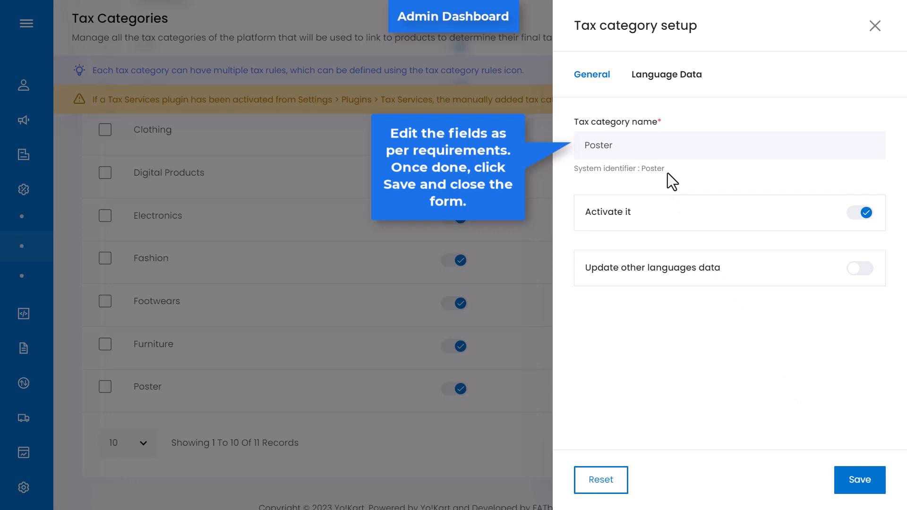
left_click(659, 154)
type("s")
left_click(715, 318)
left_click(865, 484)
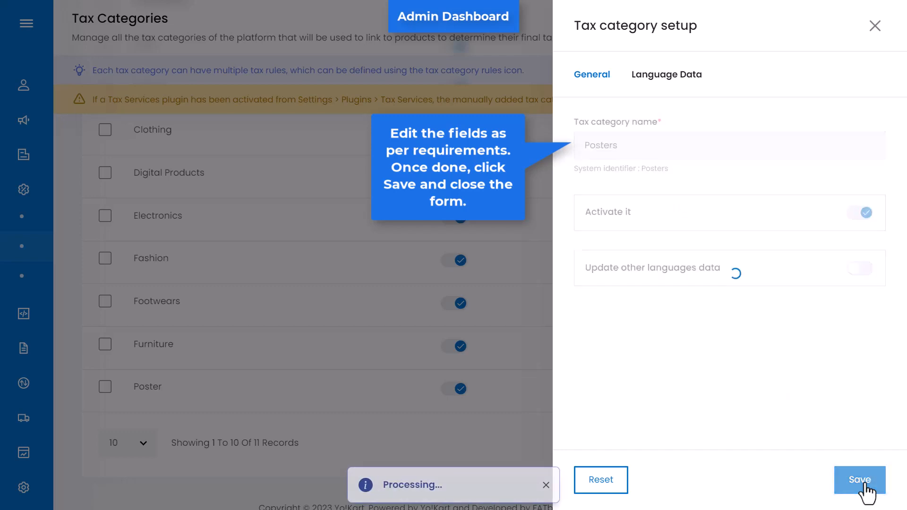
left_click(875, 26)
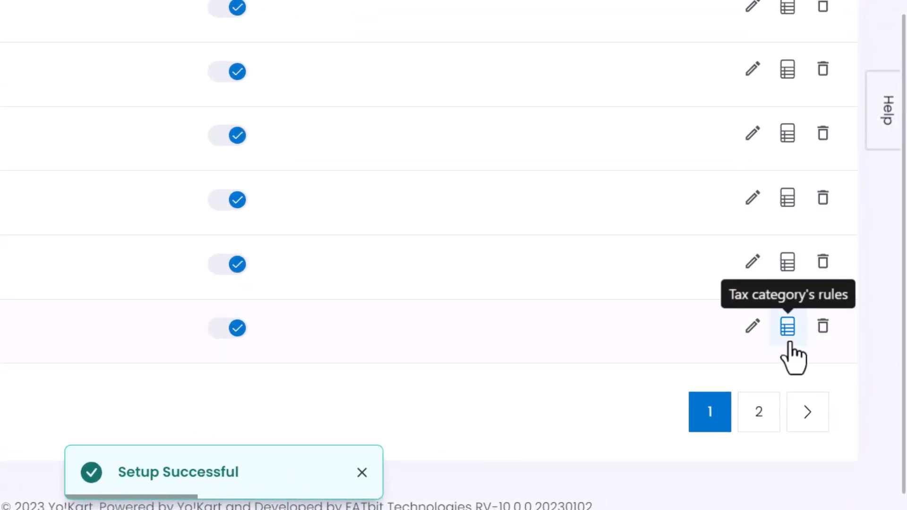
Start a new tax rule for the Posters category named "Rest of the world - US" with a tax rate of 12%.
left_click(790, 343)
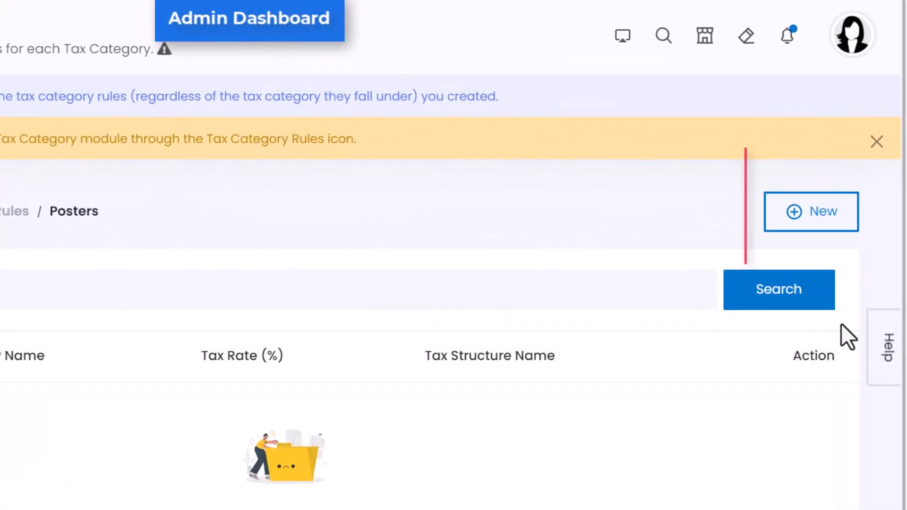
left_click(851, 228)
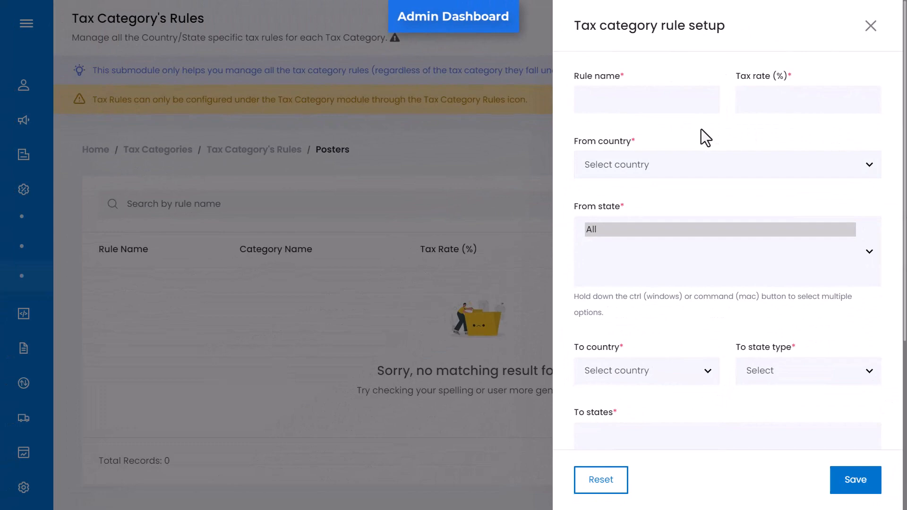
left_click(655, 109)
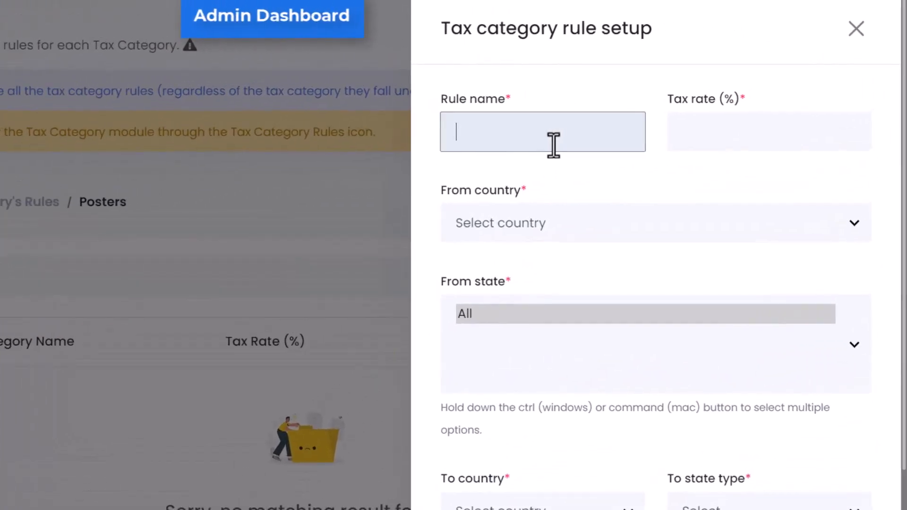
type("Rest of the world - US")
left_click(711, 142)
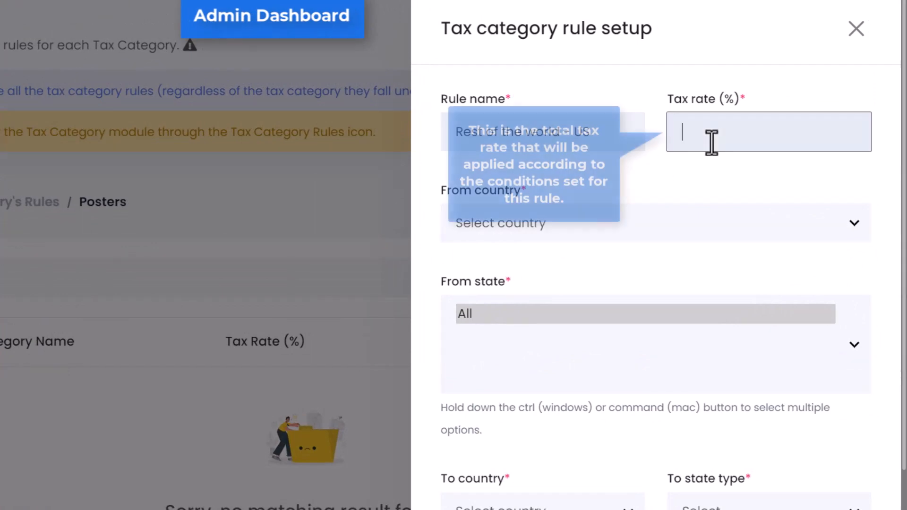
type("10")
key("BackSpace")
type("2")
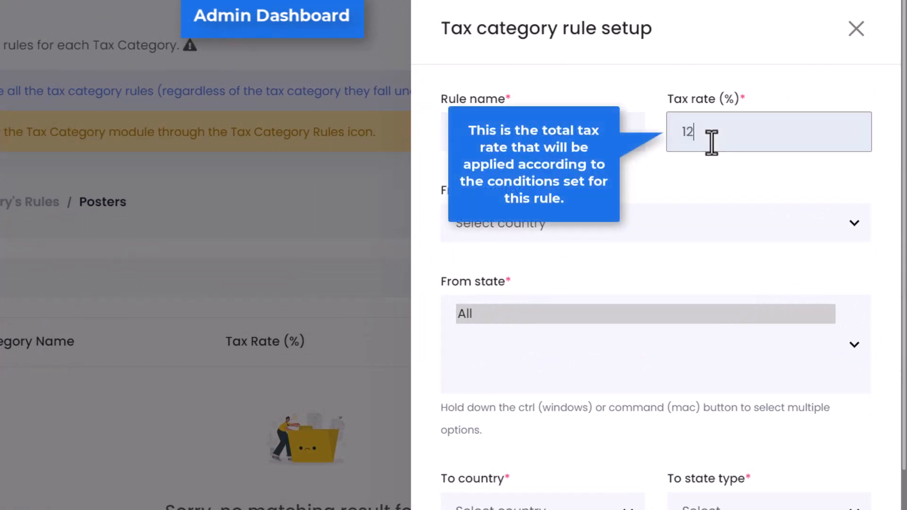
Set the tax rule's From country to "Rest of the world" after browsing the country options.
left_click(688, 178)
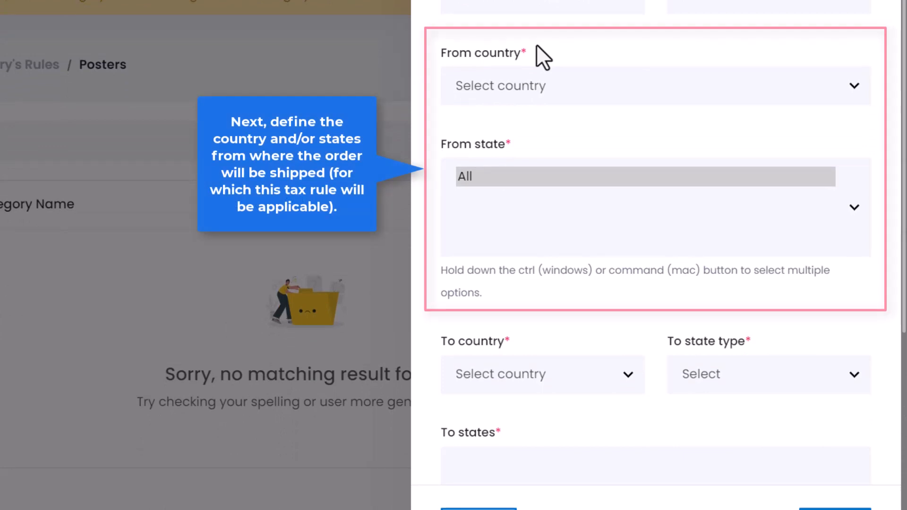
left_click(555, 91)
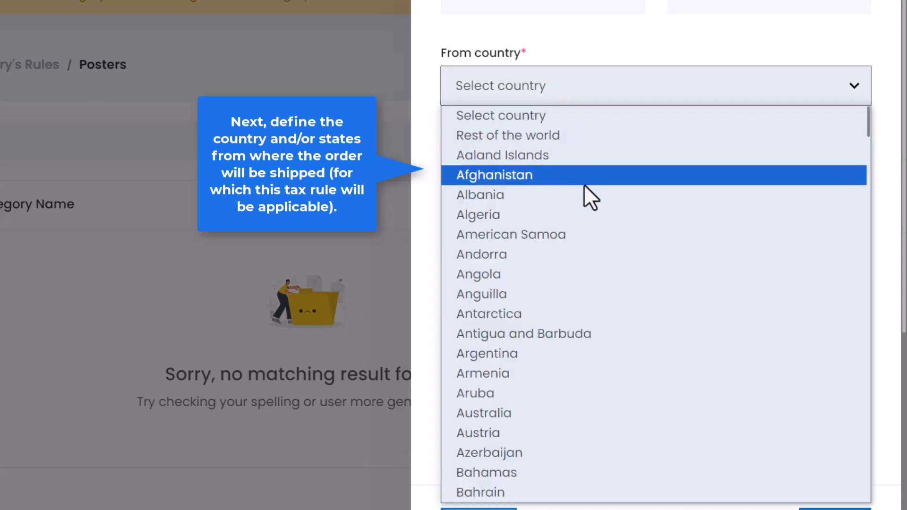
scroll(599, 245, "down", 12)
scroll(598, 245, "up", 12)
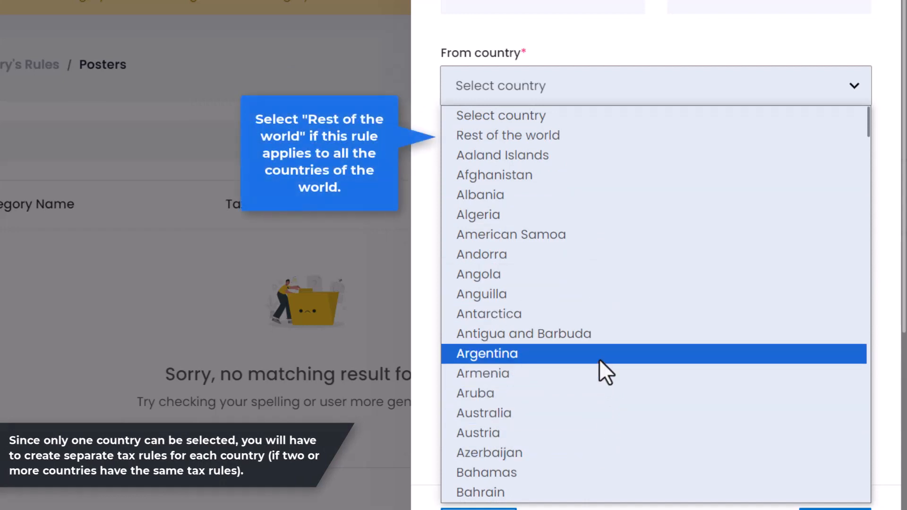
left_click(591, 135)
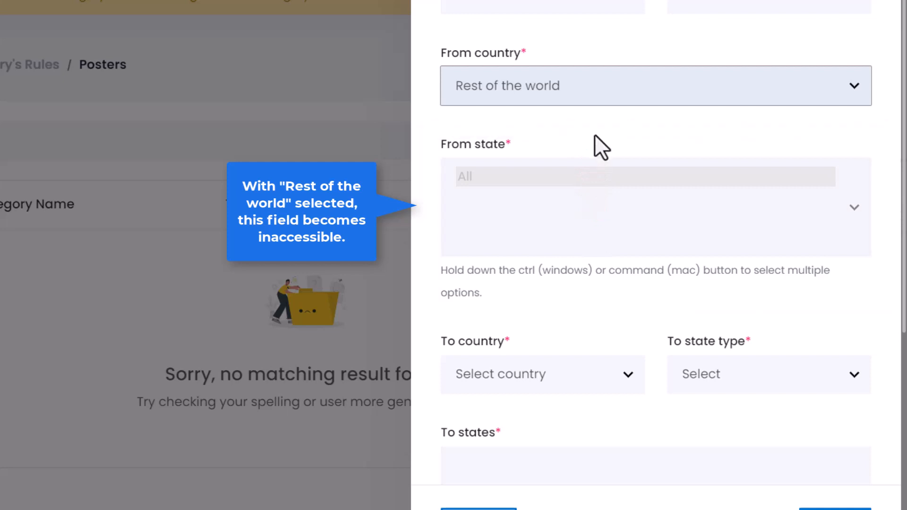
Change the From country to Afghanistan and browse the list of its states.
left_click(594, 95)
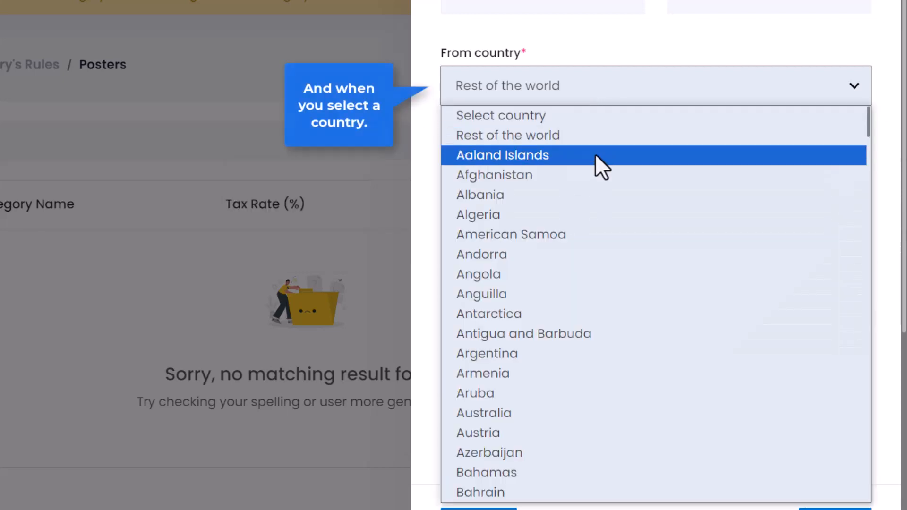
left_click(595, 170)
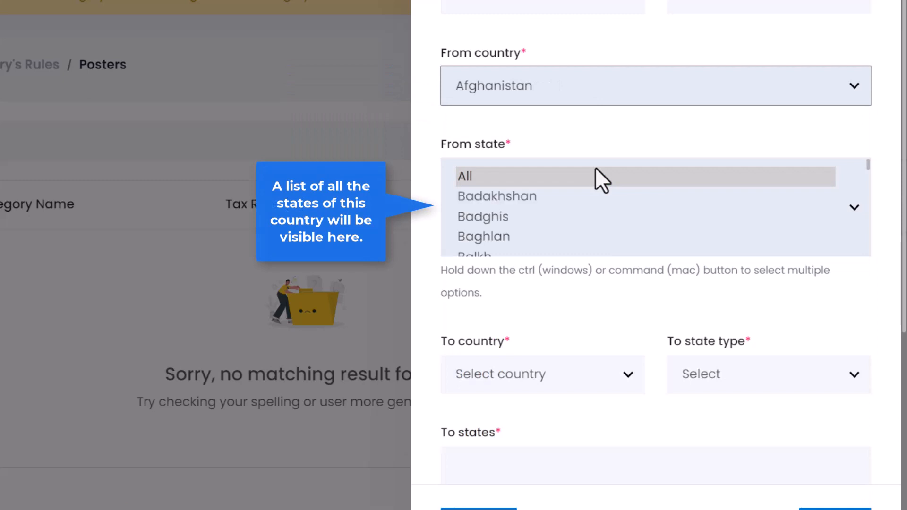
scroll(597, 222, "down", 7)
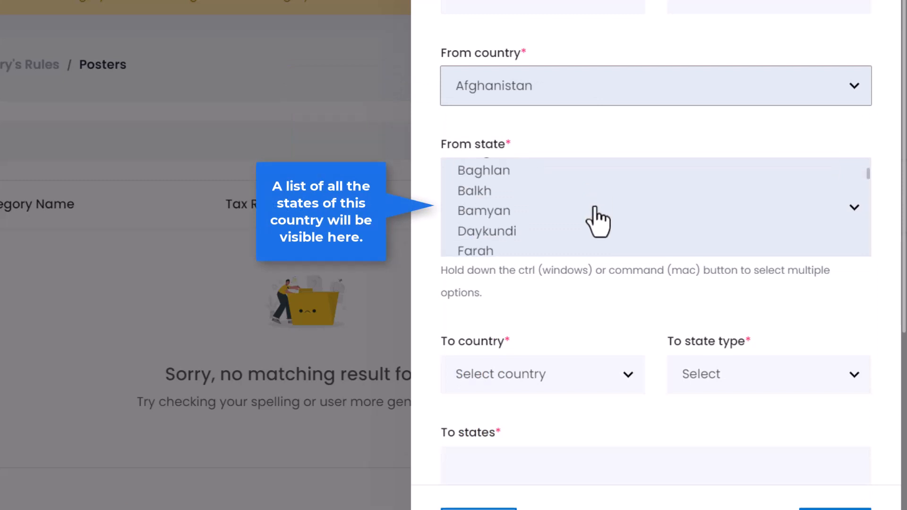
scroll(598, 222, "down", 5)
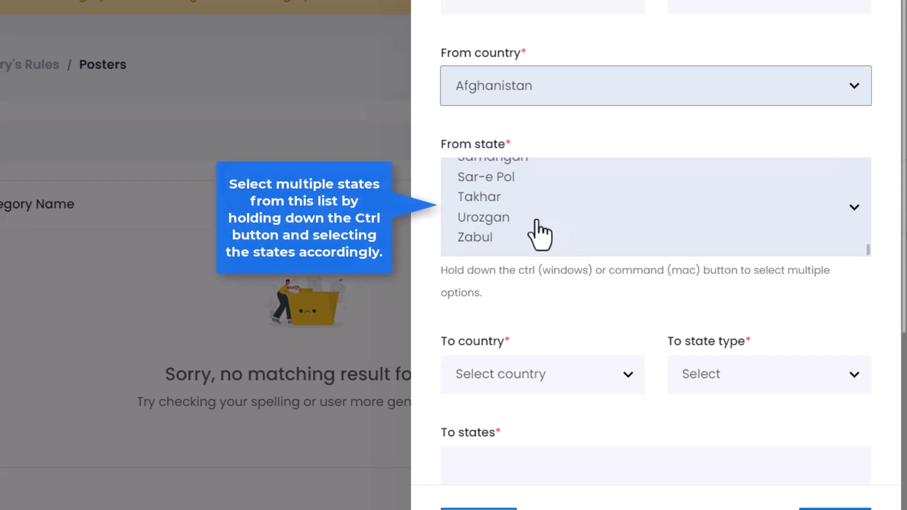
Select Urozgan, Samangan, Nangarhar, Laghman and Khost together as the From states.
left_click(537, 218)
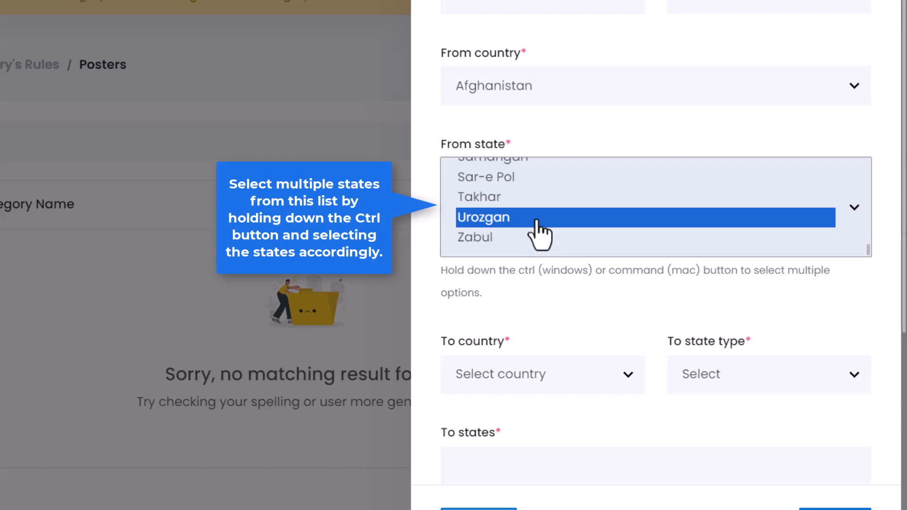
scroll(539, 229, "up", 3)
left_click(546, 222, "ctrl")
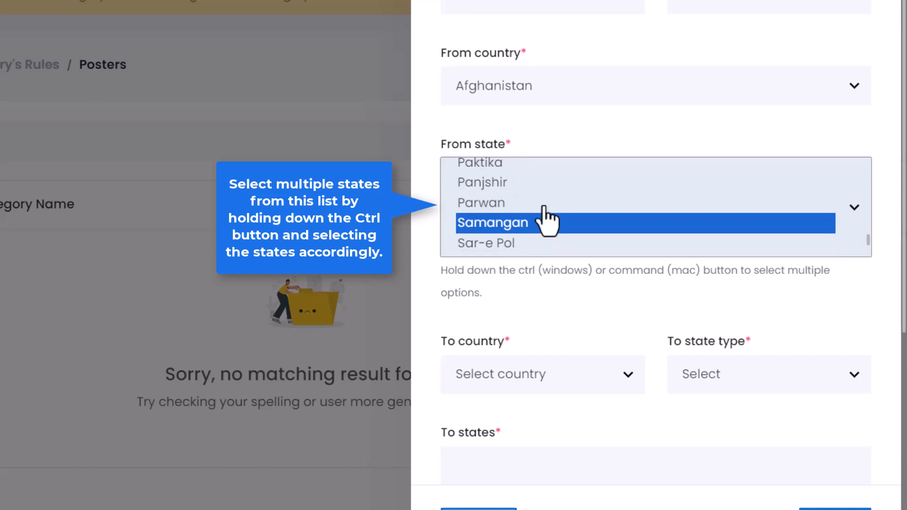
scroll(546, 221, "up", 3)
left_click(544, 215, "ctrl")
left_click(555, 176, "ctrl")
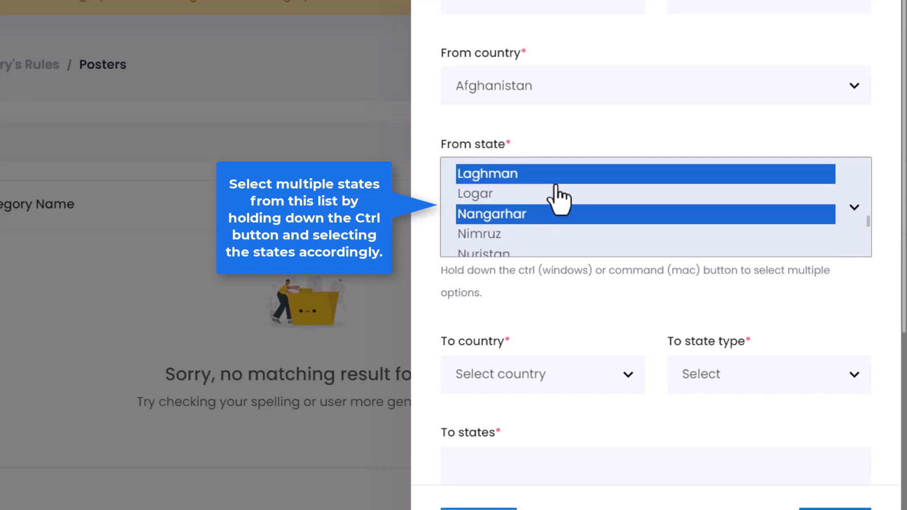
scroll(557, 186, "up", 2)
left_click(557, 179, "ctrl")
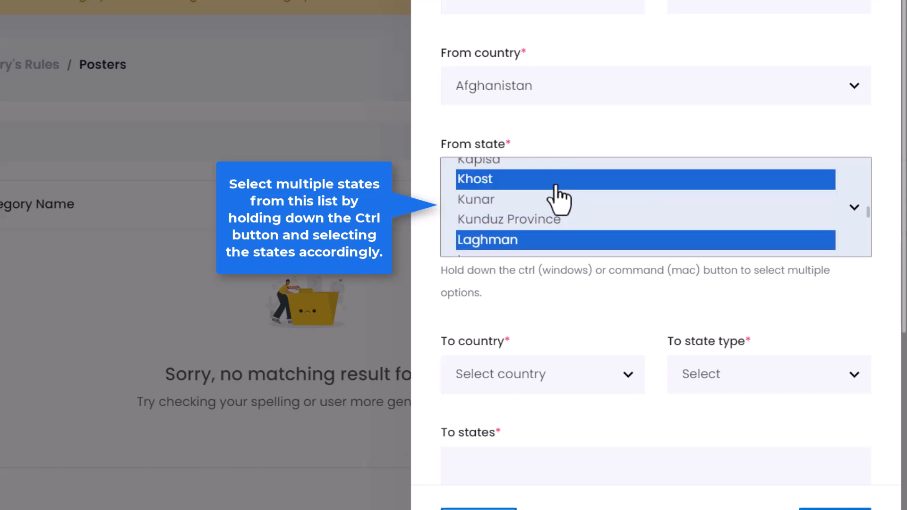
Return the From country to "Rest of the world" and set the To country to United States, trying "Rest of the world" there first.
left_click(568, 100)
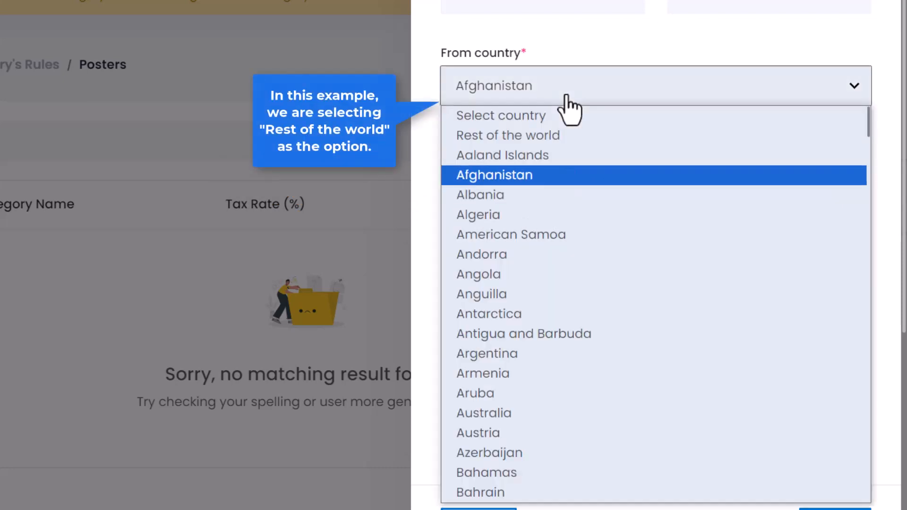
left_click(573, 135)
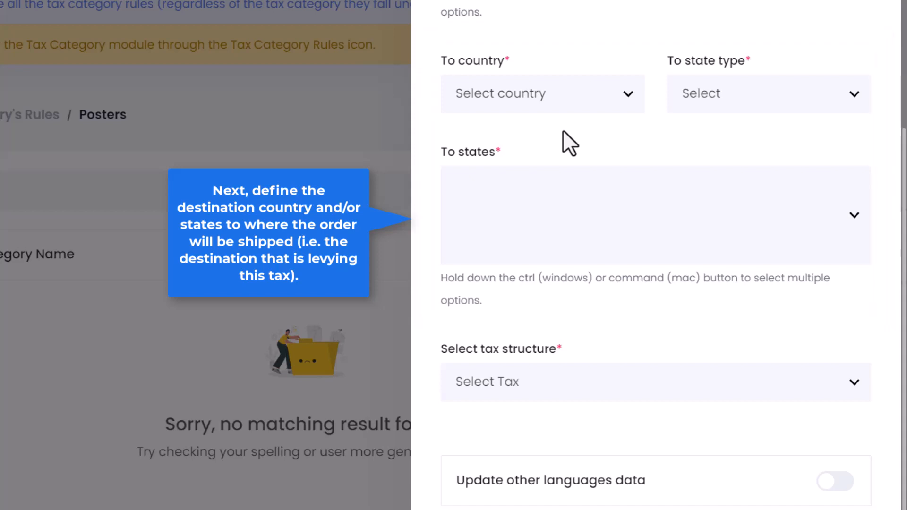
left_click(577, 101)
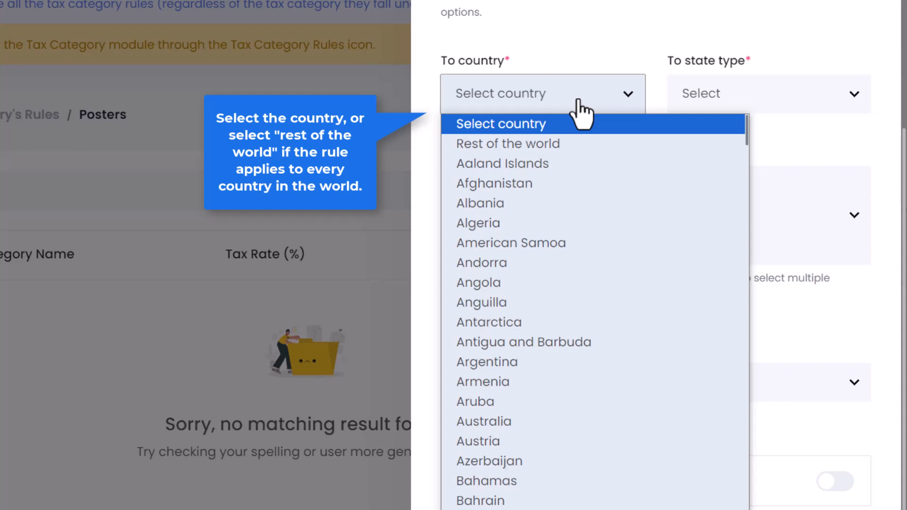
left_click(576, 142)
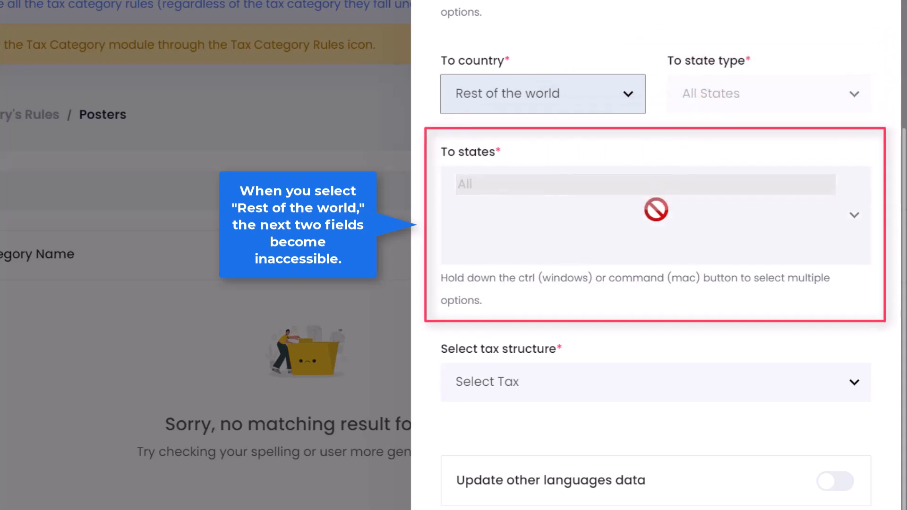
left_click(601, 102)
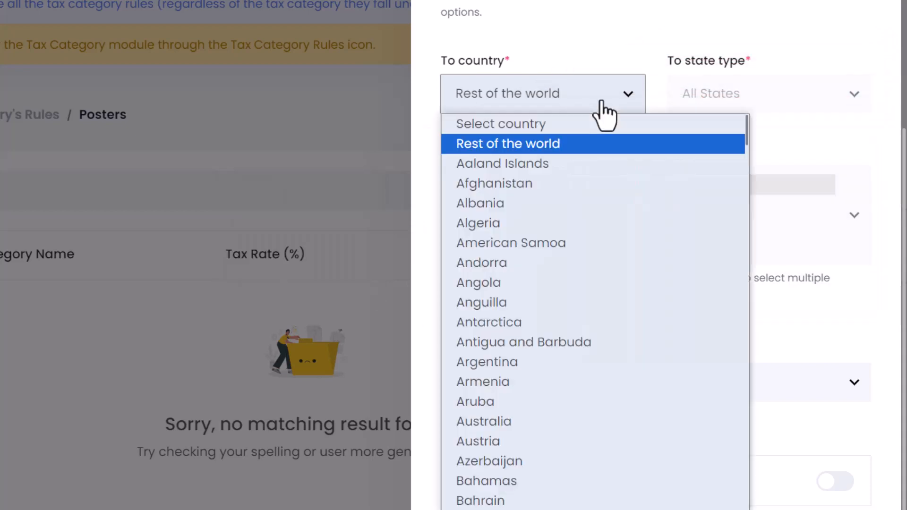
type("United States")
key("Return")
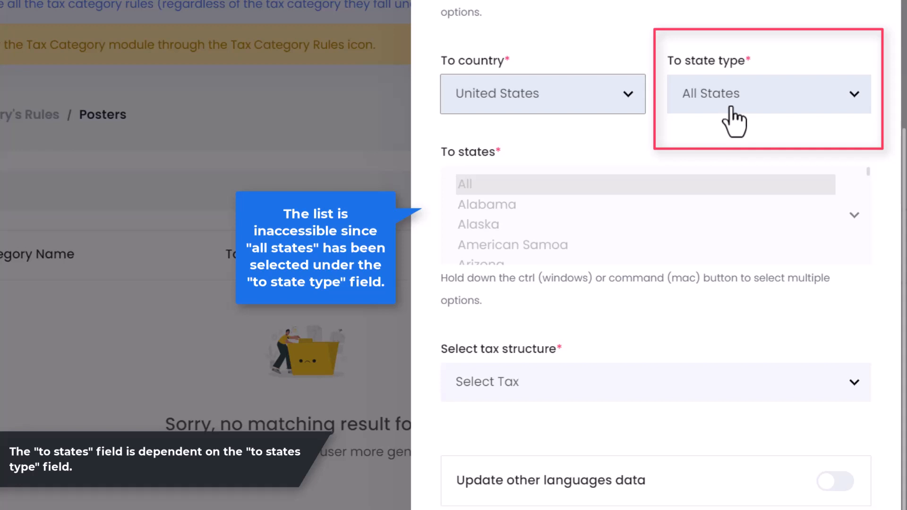
Choose All States as the To state type and check the To states list.
left_click(841, 100)
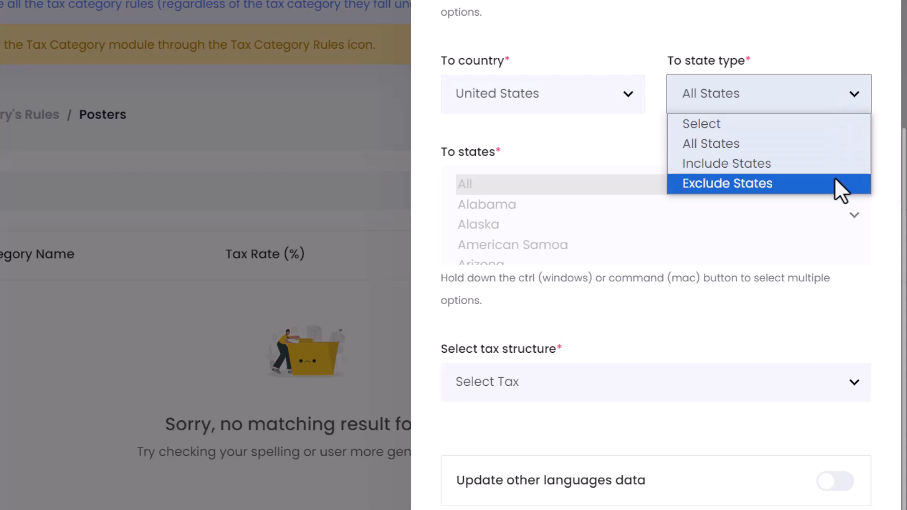
left_click(830, 150)
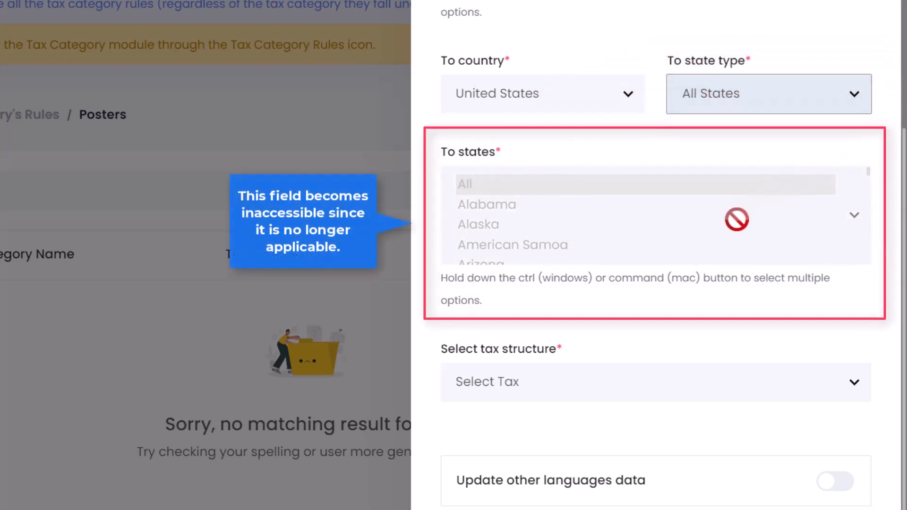
scroll(736, 219, "down", 3)
scroll(737, 220, "down", 5)
scroll(737, 219, "up", 8)
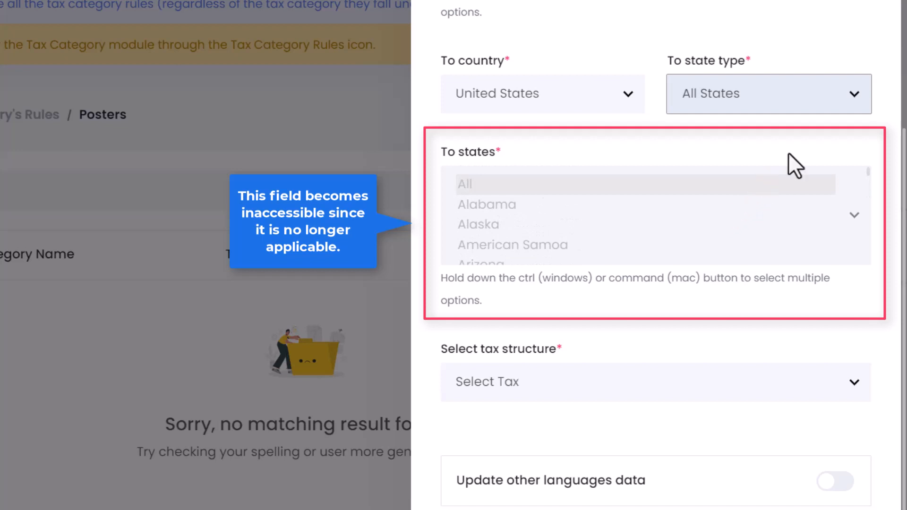
Set the To state type to Include States and select Connecticut and Delaware as the To states.
left_click(815, 104)
left_click(804, 166)
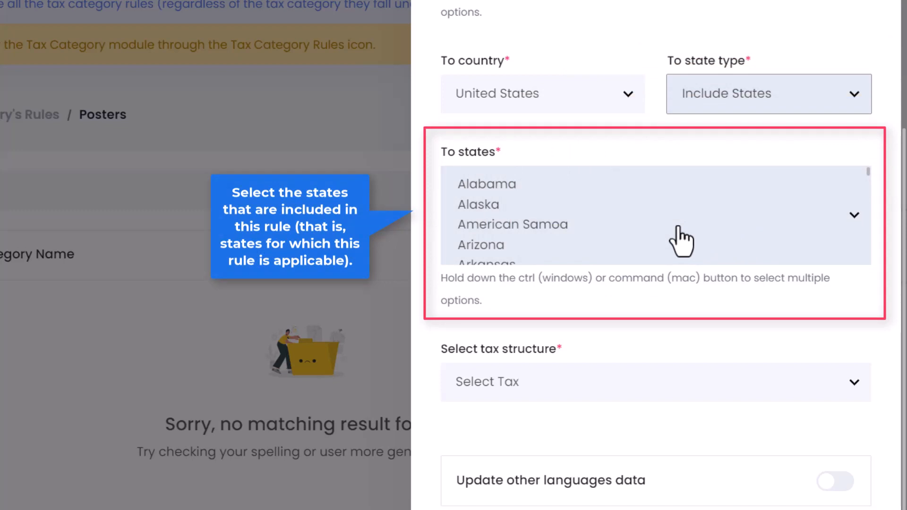
scroll(682, 241, "down", 1)
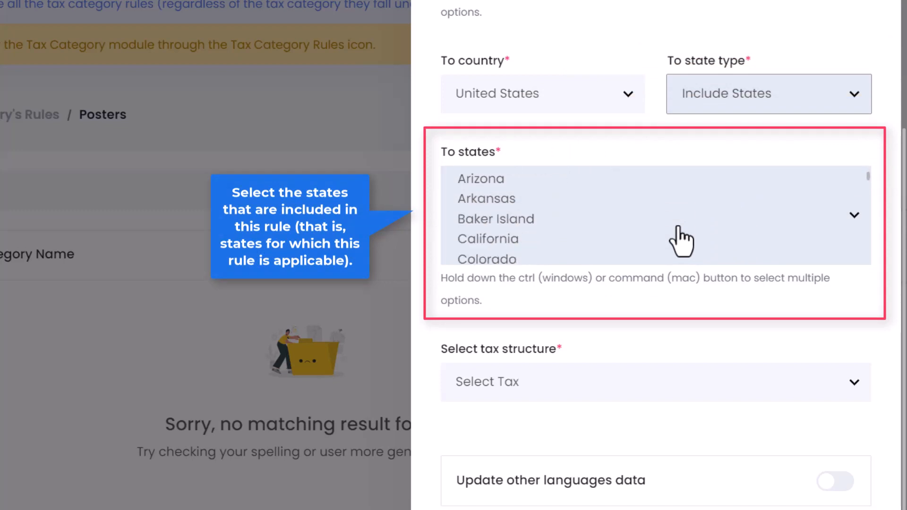
scroll(681, 241, "down", 1)
left_click(632, 217)
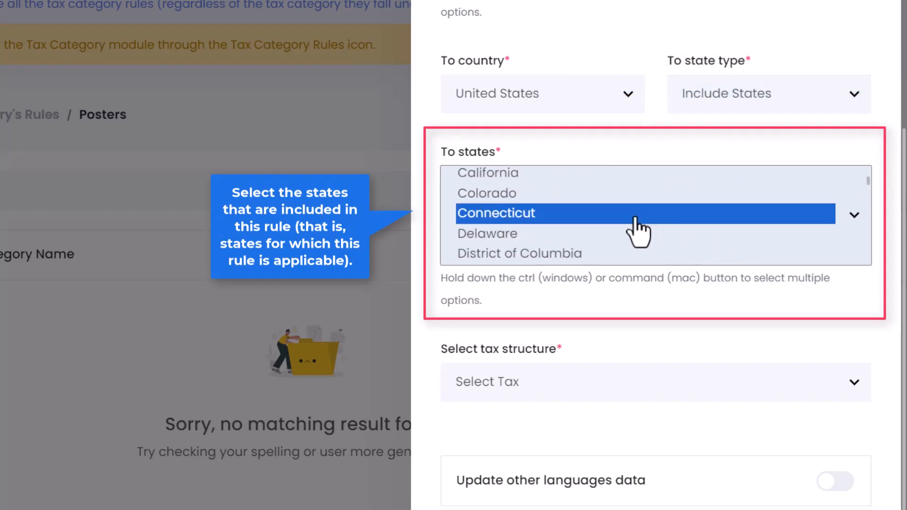
left_click(624, 236, "ctrl")
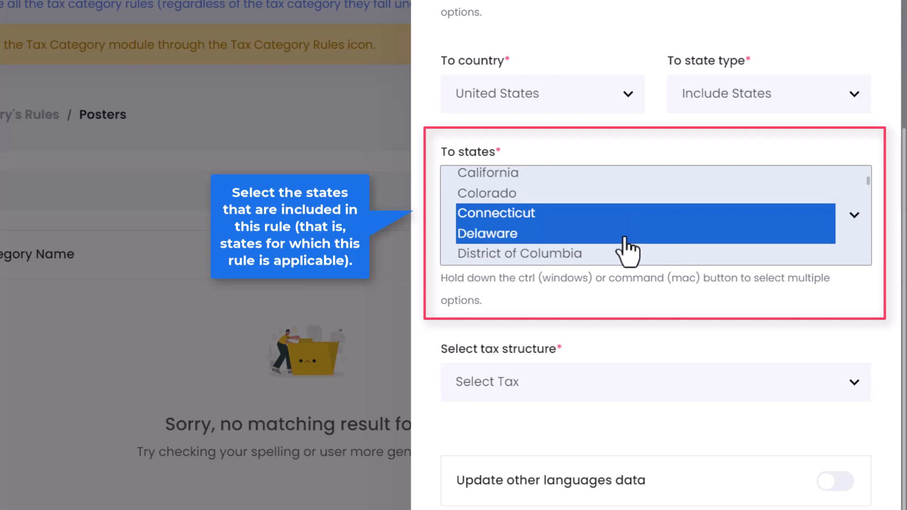
Set the To state type to Exclude States and select North Carolina as an excluded state.
left_click(748, 105)
left_click(737, 182)
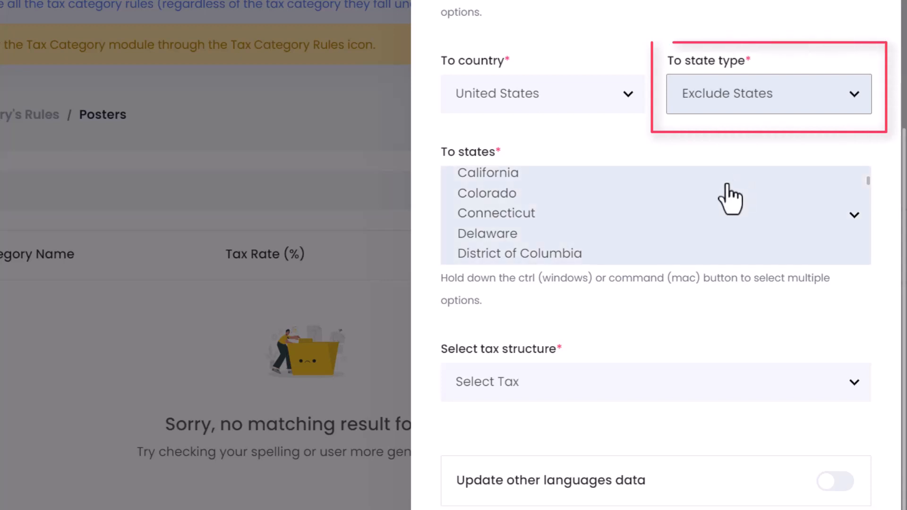
scroll(700, 222, "down", 10)
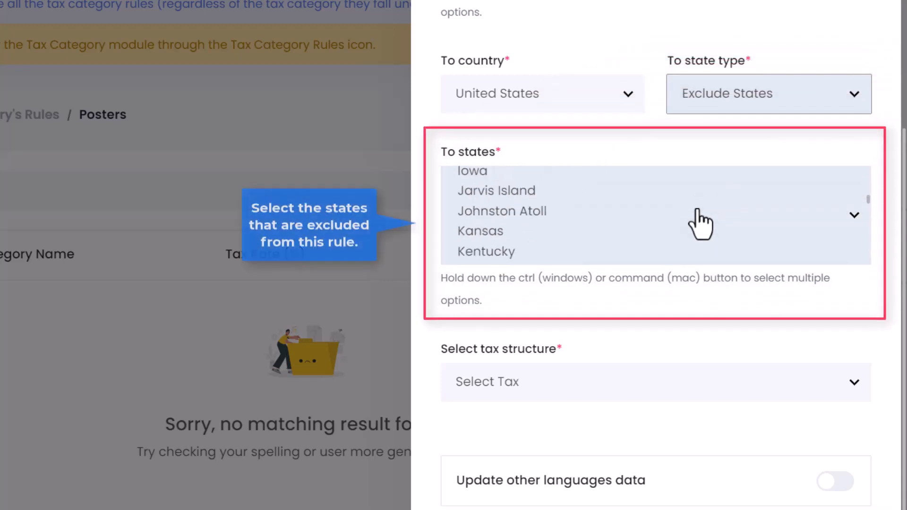
scroll(700, 222, "down", 7)
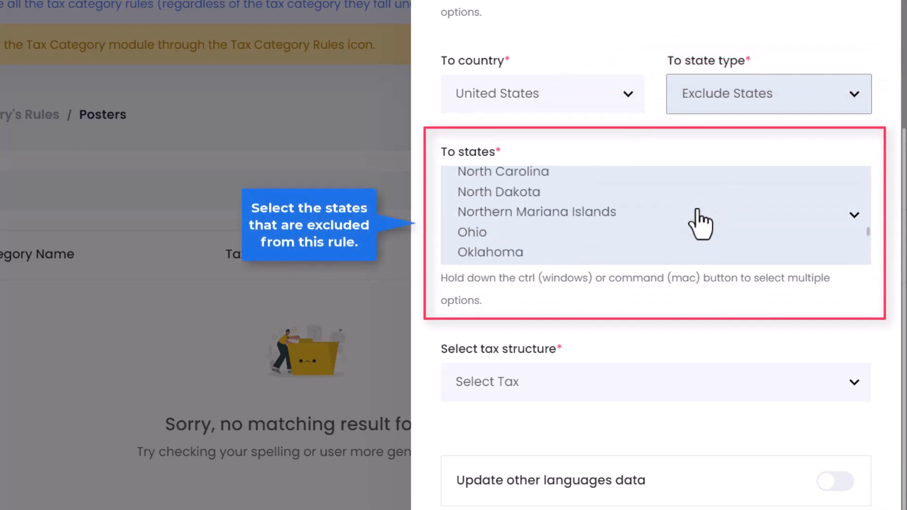
scroll(700, 222, "up", 4)
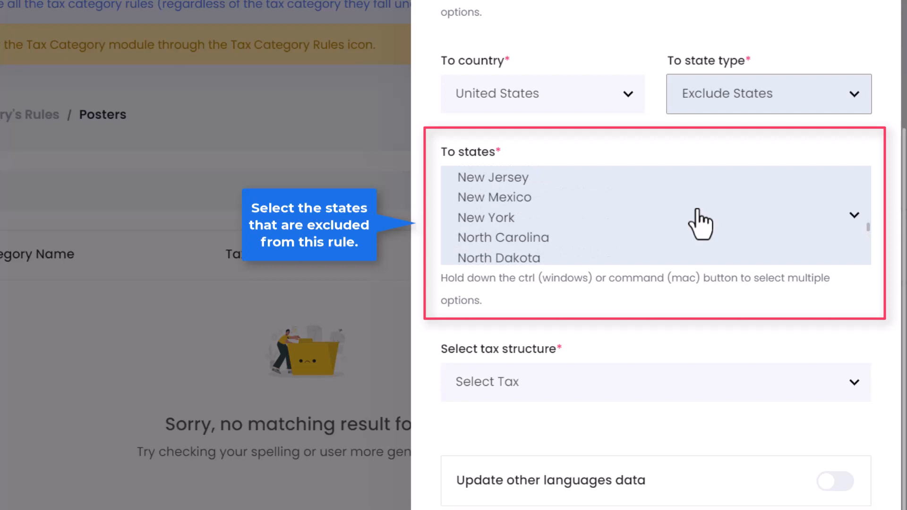
left_click(567, 241)
scroll(631, 255, "down", 3)
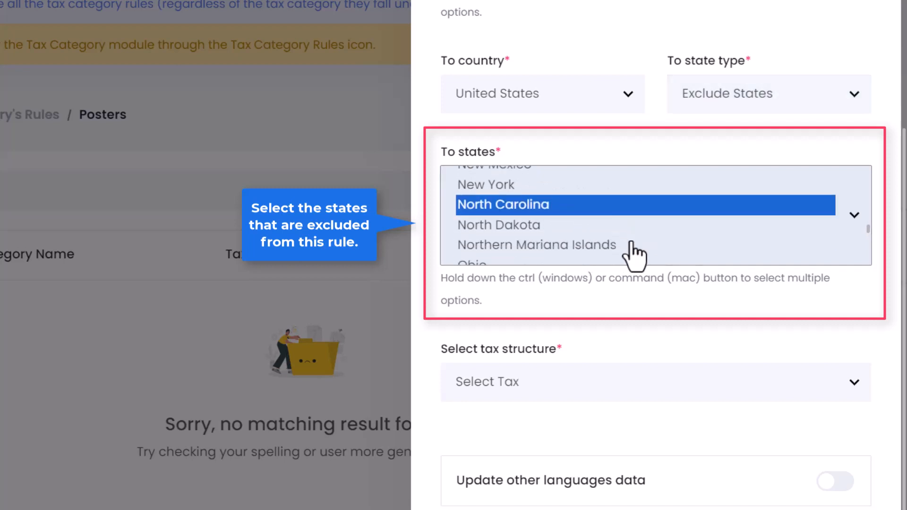
Add Texas to the excluded To states, keeping North Carolina selected, and review both selections.
scroll(633, 255, "down", 3)
left_click(588, 236)
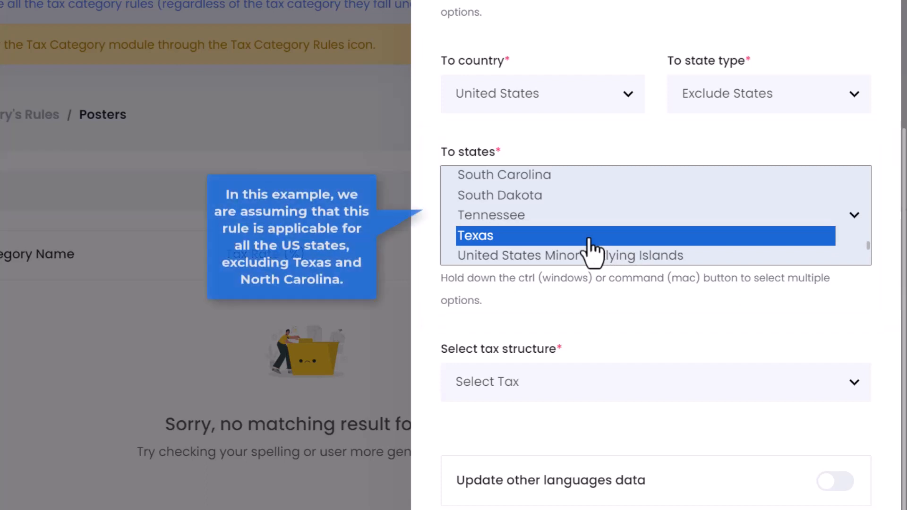
scroll(590, 250, "up", 1)
scroll(590, 250, "down", 2)
scroll(611, 273, "up", 5)
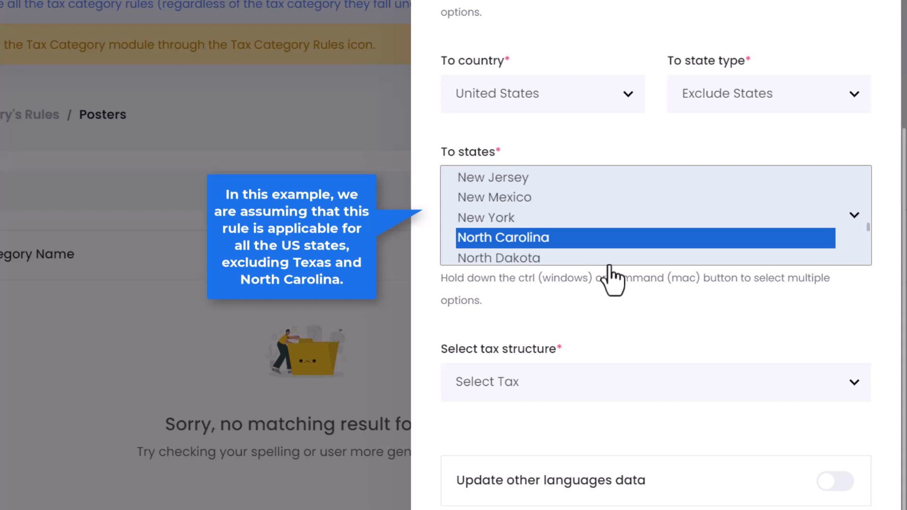
scroll(618, 272, "down", 2)
scroll(618, 257, "down", 3)
left_click(616, 255, "ctrl")
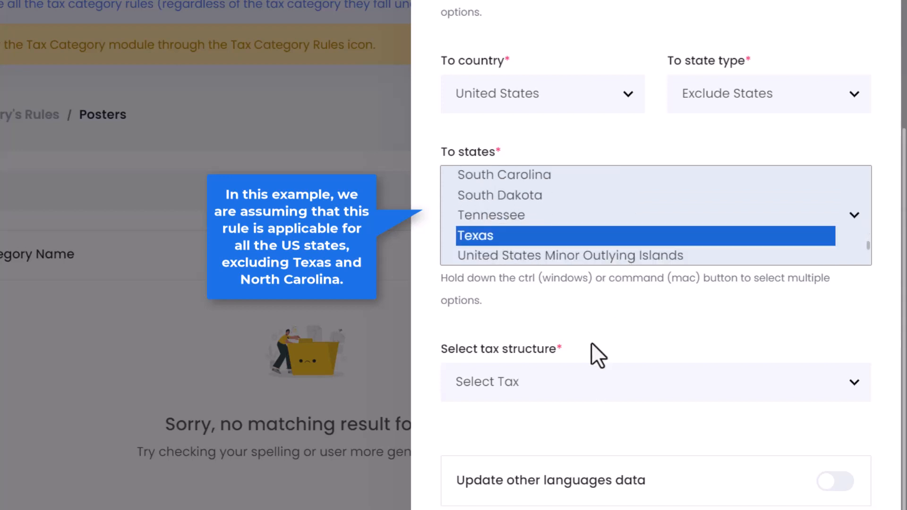
Select VAT as the rule's tax structure and check the rule's overall tax rate.
scroll(590, 335, "down", 3)
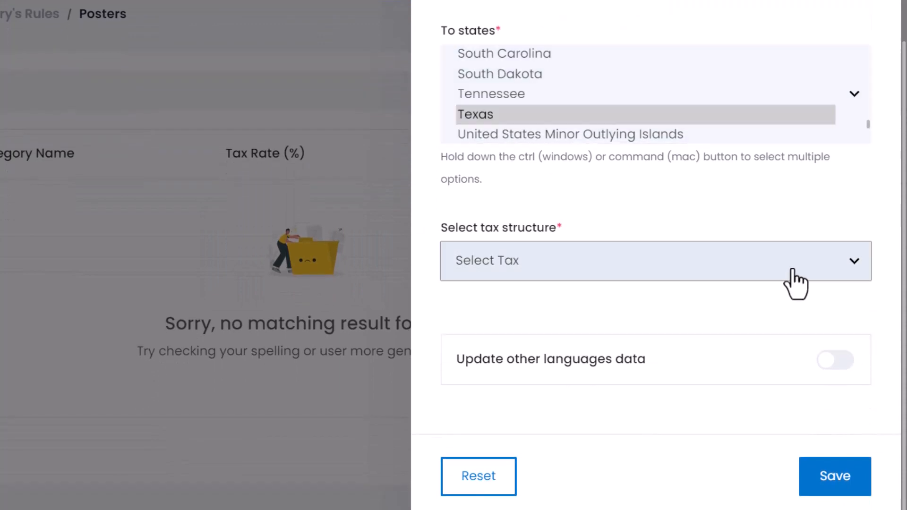
left_click(793, 272)
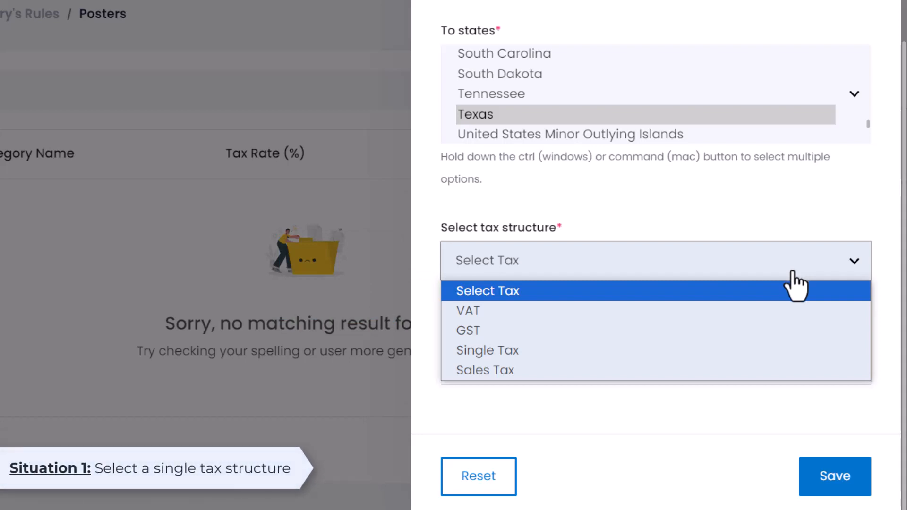
left_click(791, 310)
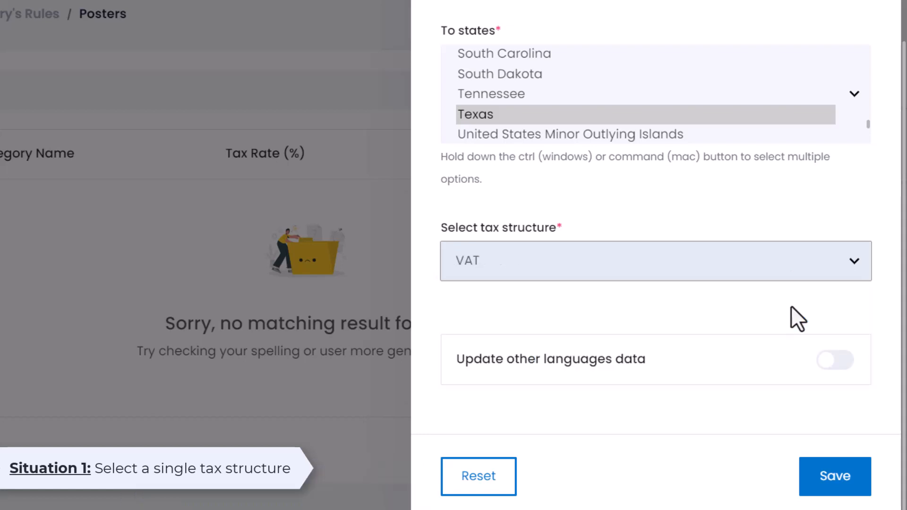
scroll(790, 305, "up", 10)
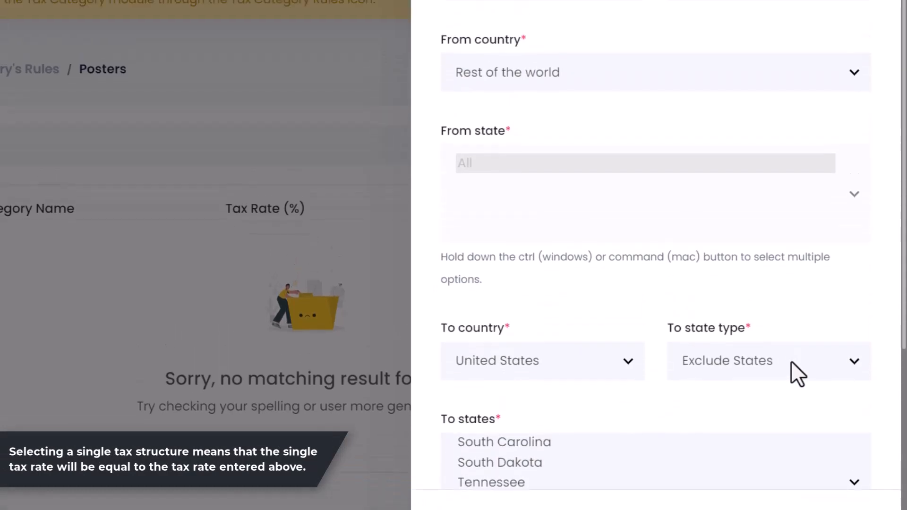
left_click_drag(712, 74, 668, 71)
left_click(678, 113)
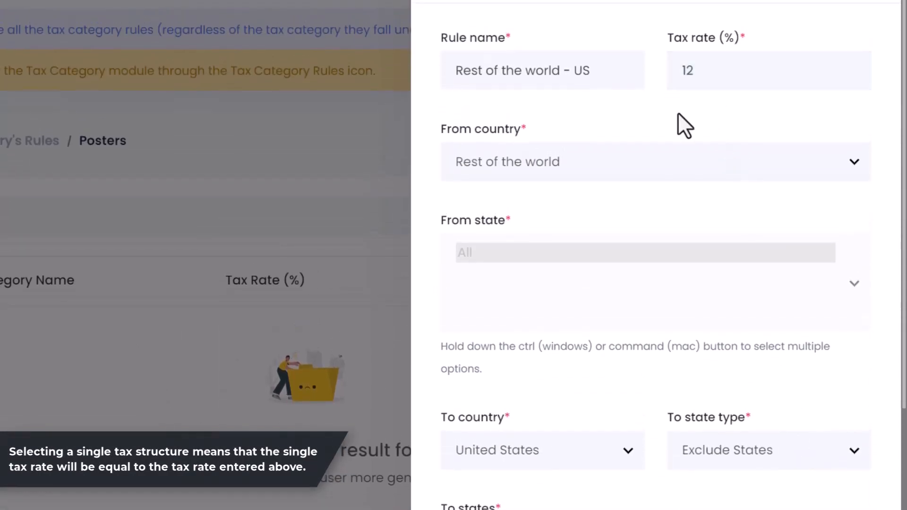
scroll(679, 113, "down", 7)
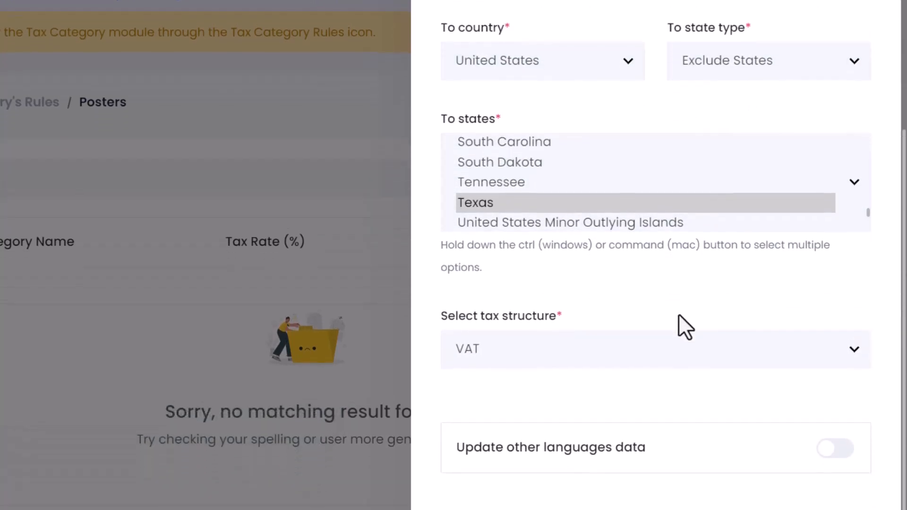
Change the tax structure to GST and review its component rows.
left_click(678, 365)
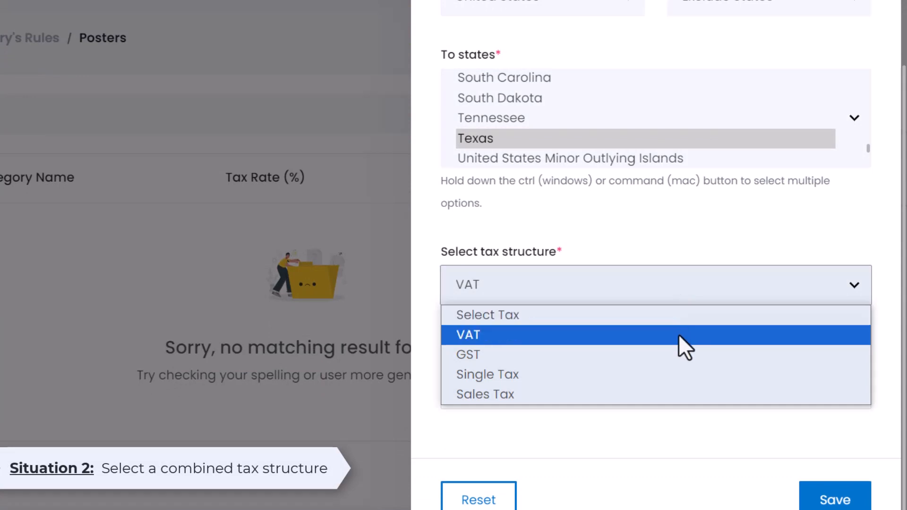
left_click(678, 350)
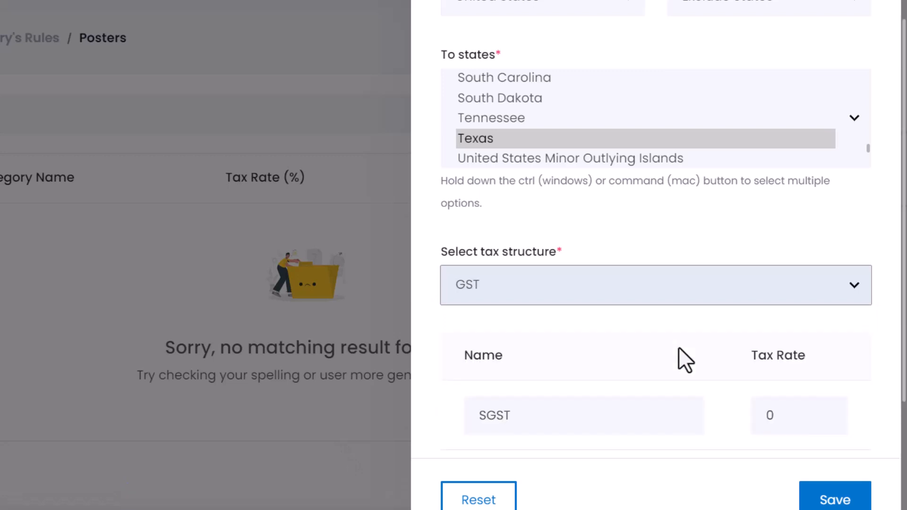
scroll(678, 349, "down", 2)
scroll(678, 350, "down", 3)
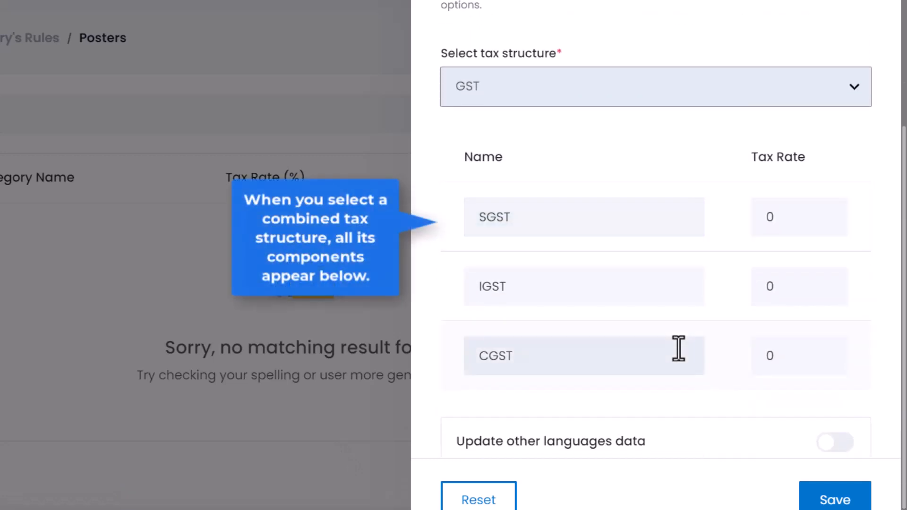
scroll(678, 385, "down", 1)
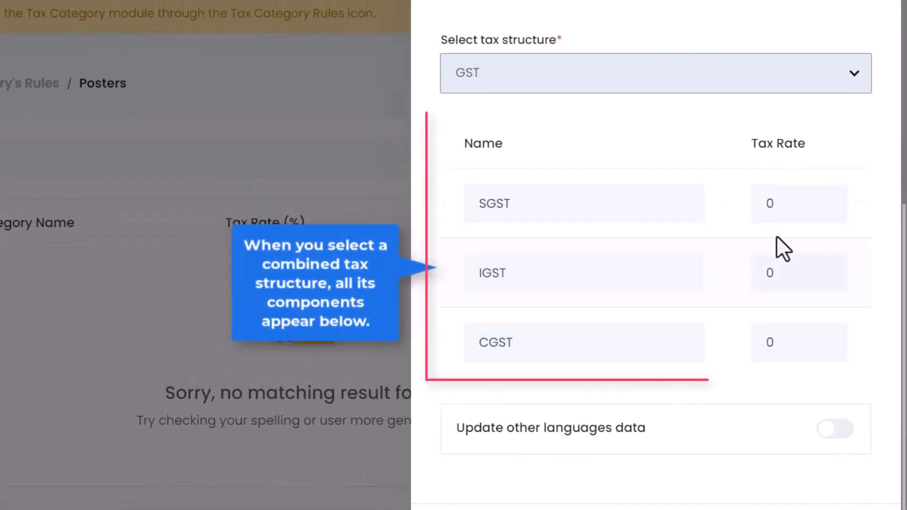
Set the component tax rates to 6 for SGST, 5 for IGST and 1 for CGST.
left_click(779, 195)
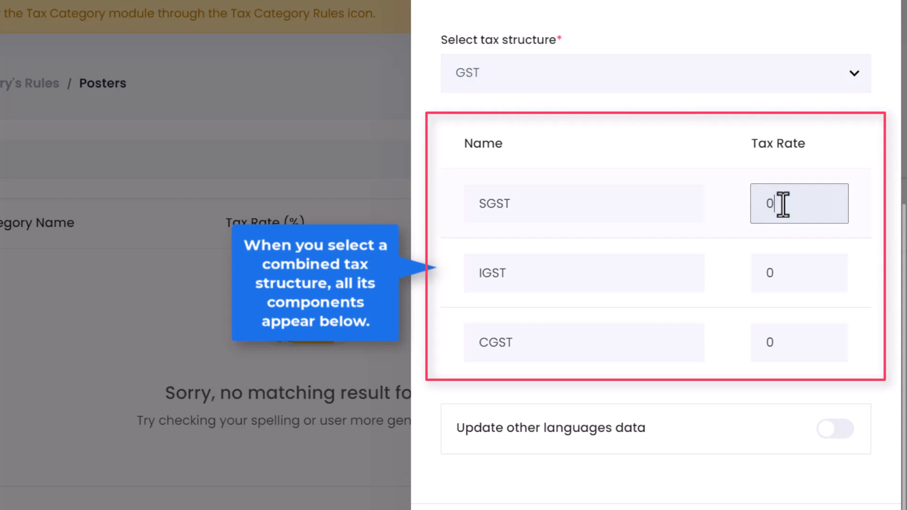
left_click_drag(781, 203, 764, 204)
type("6")
left_click_drag(781, 273, 763, 278)
type("5")
left_click_drag(777, 343, 761, 348)
left_click(736, 346)
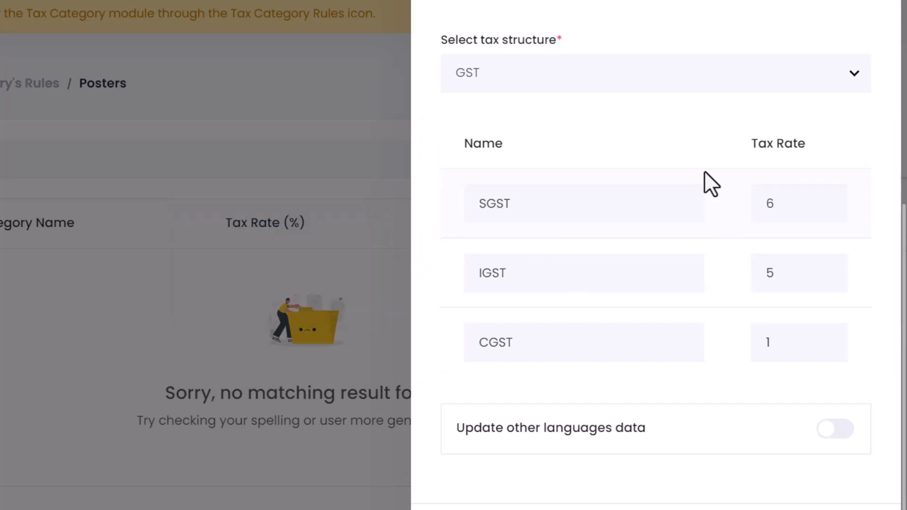
Change the tax structure to Sales Tax and set Federal Tax to 4, State Tax to 6 and District Tax to 2.
left_click(715, 83)
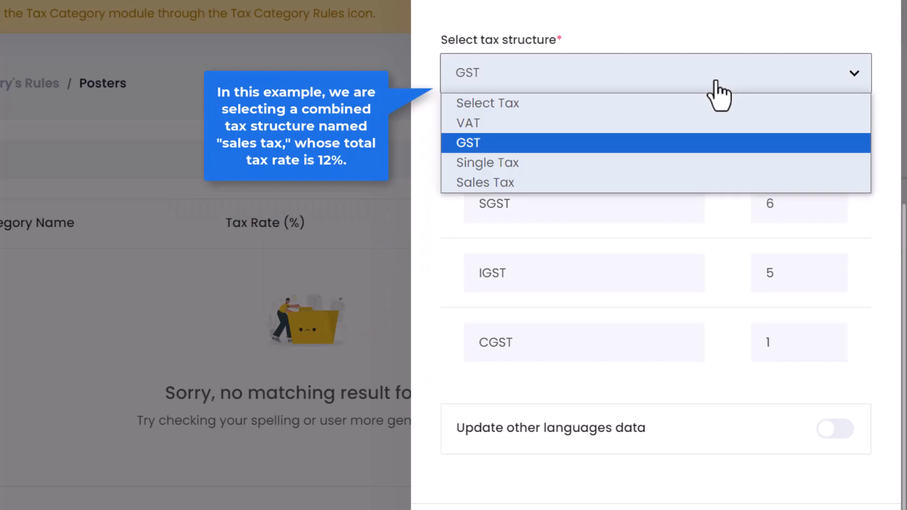
left_click(678, 182)
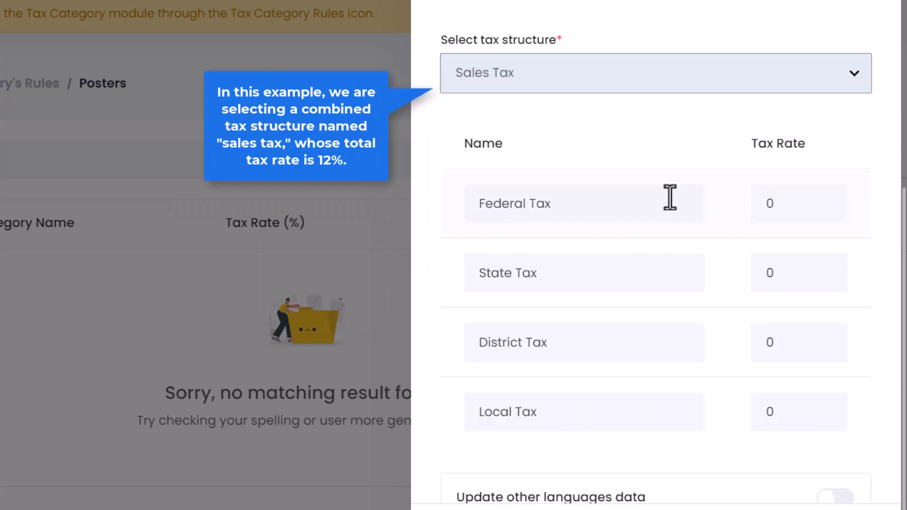
left_click(775, 213)
type("4")
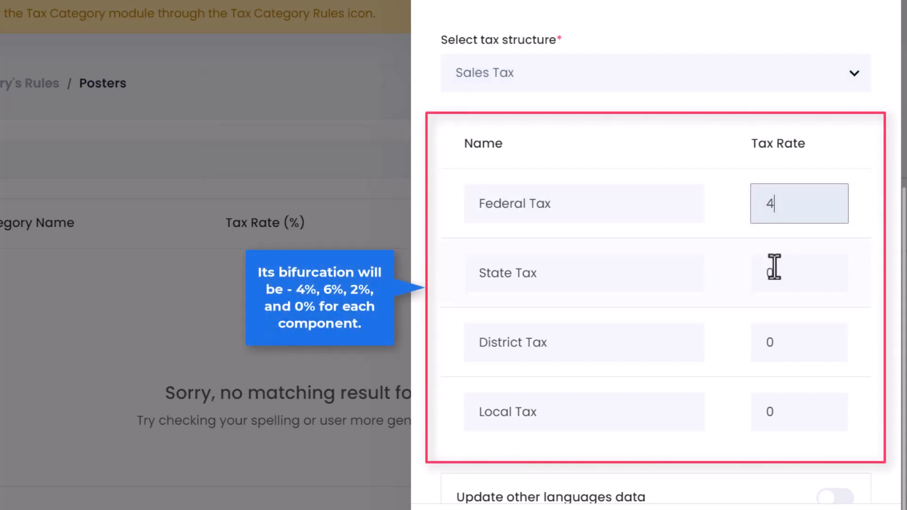
left_click(751, 276)
type("6")
left_click(770, 349)
type("2")
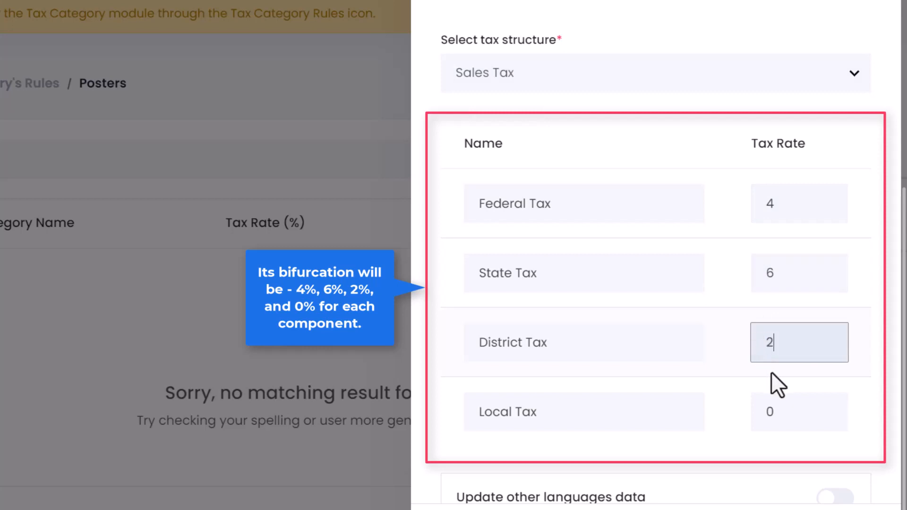
left_click(769, 409)
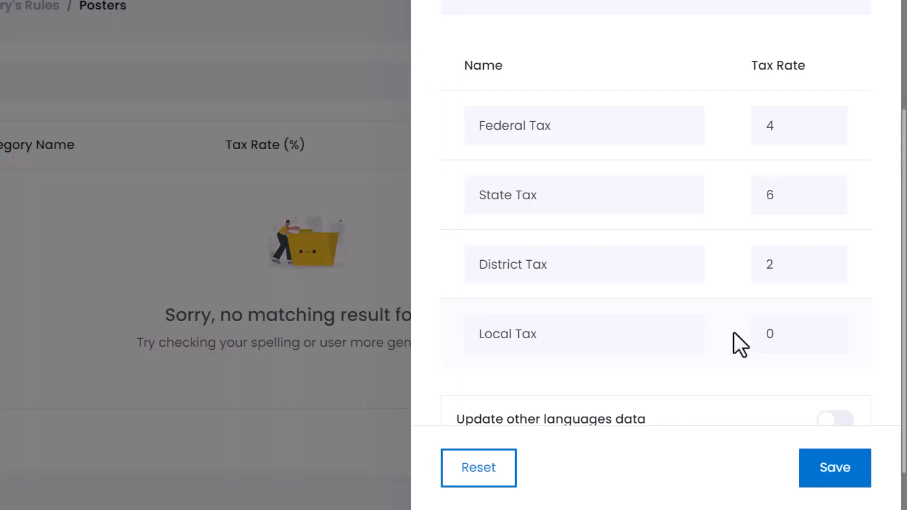
Set the Local Tax rate to 1 and try to save the rule.
left_click_drag(774, 336, 751, 335)
type("1")
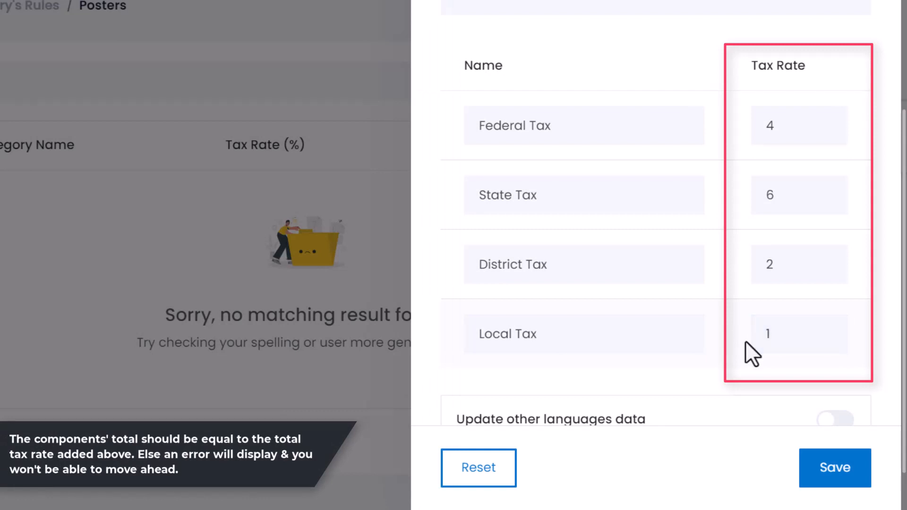
left_click(834, 474)
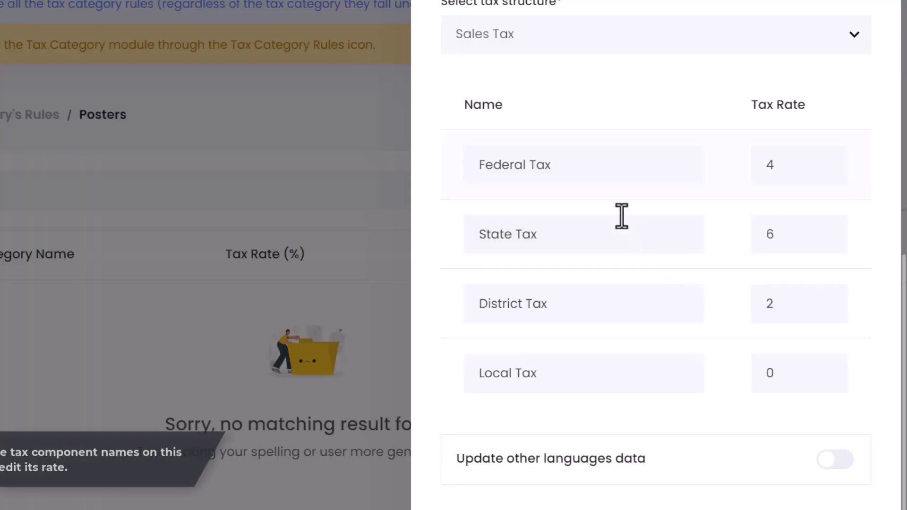
Try to edit the Federal Tax component name, then set its rate to 5 and back to 4.
left_click_drag(558, 171, 499, 171)
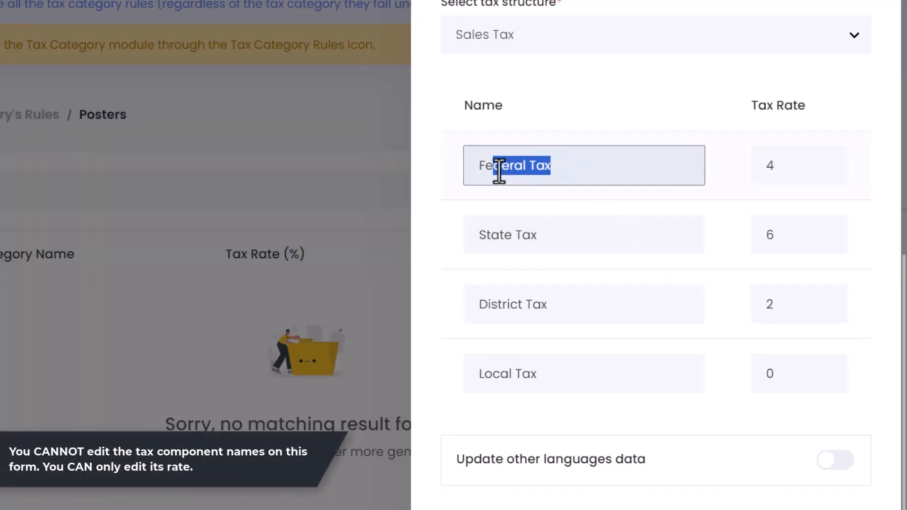
left_click(472, 170)
double_click(769, 168)
type("5")
double_click(768, 165)
type("4")
Save the Posters tax rule and close the rule setup form.
scroll(745, 181, "down", 3)
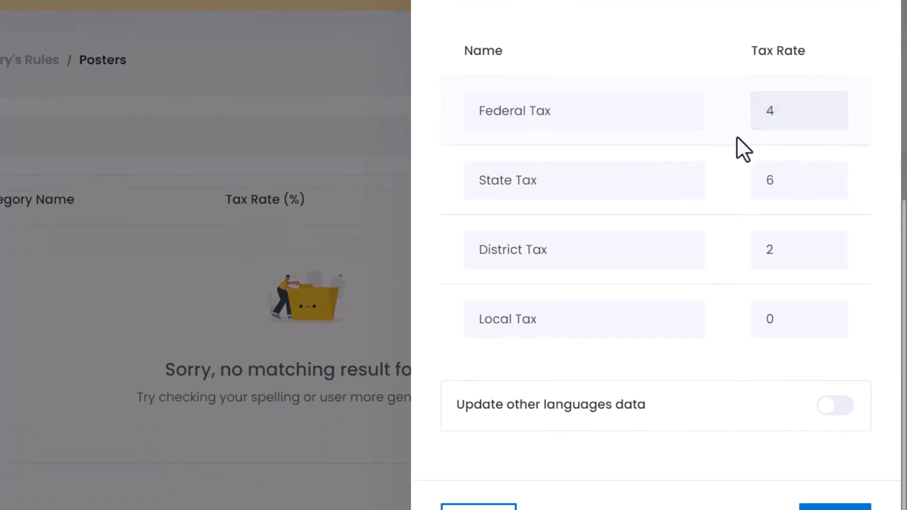
left_click(813, 472)
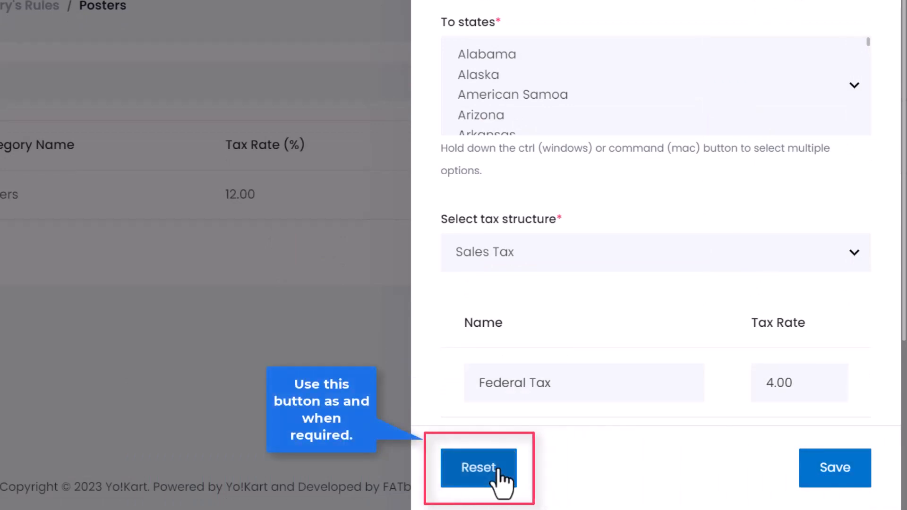
scroll(616, 389, "up", 7)
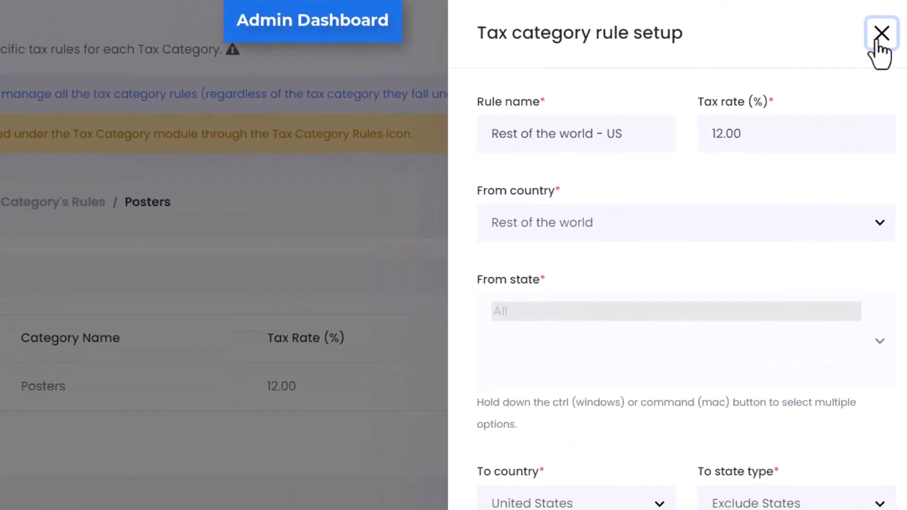
left_click(874, 32)
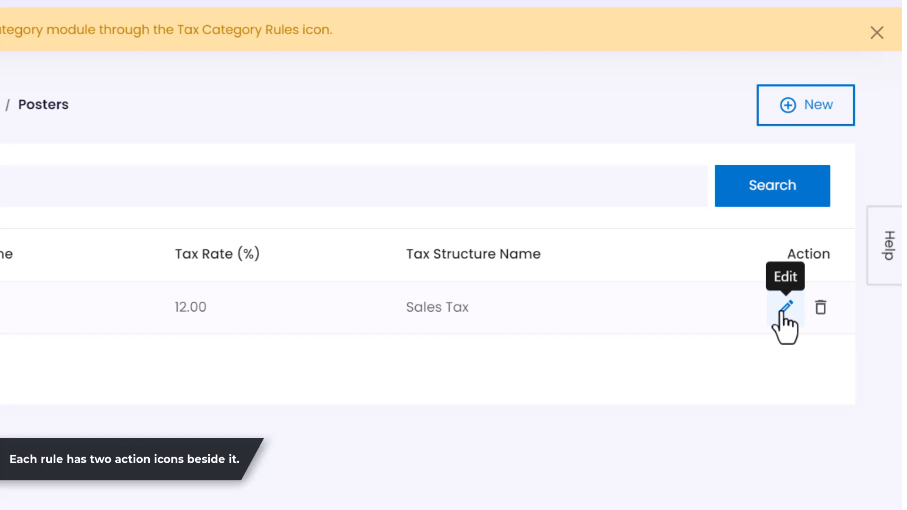
Open the Rest of the world - US rule for editing, save it and close the form.
left_click(785, 317)
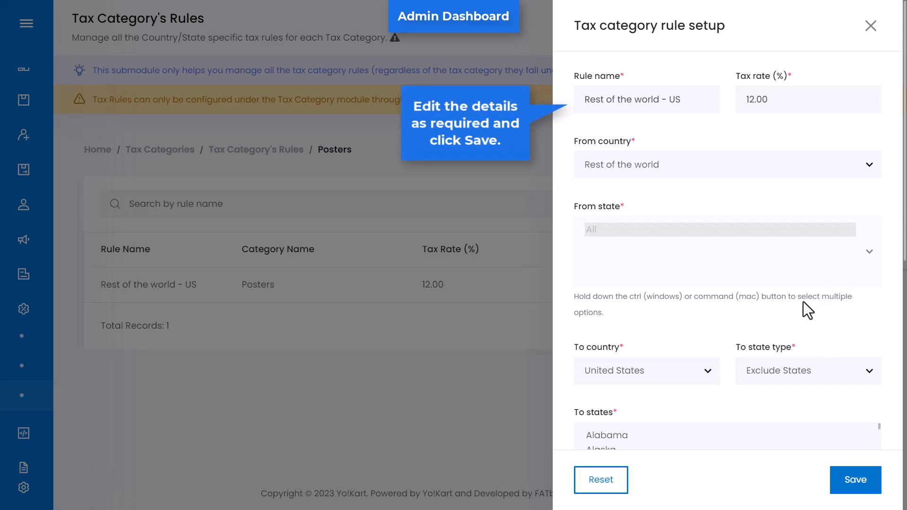
scroll(803, 307, "down", 6)
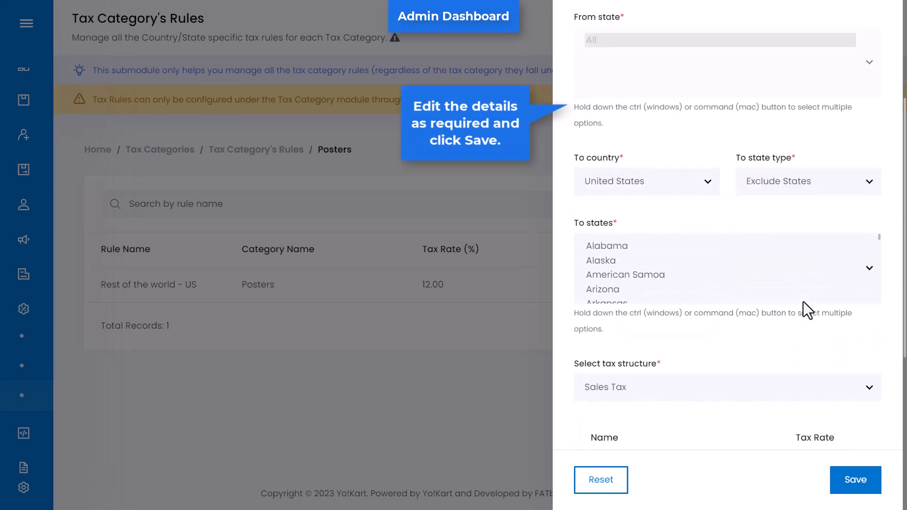
left_click(857, 486)
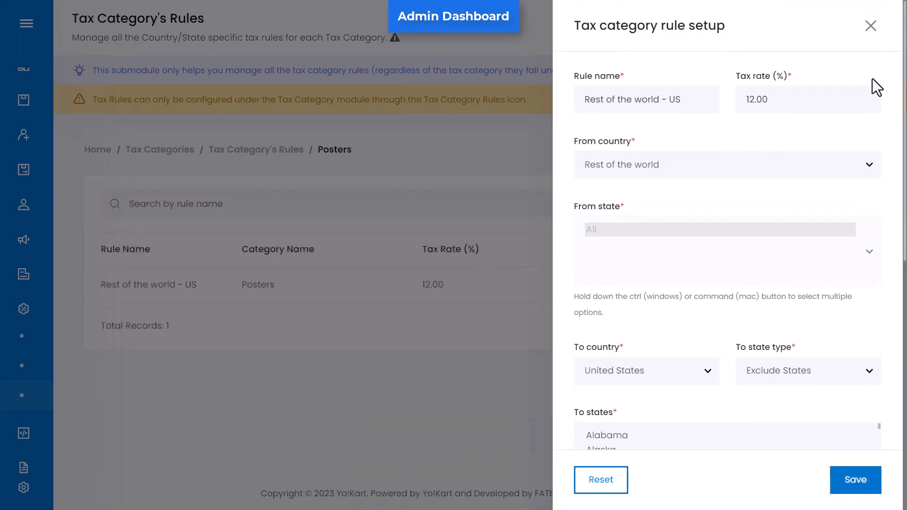
left_click(871, 26)
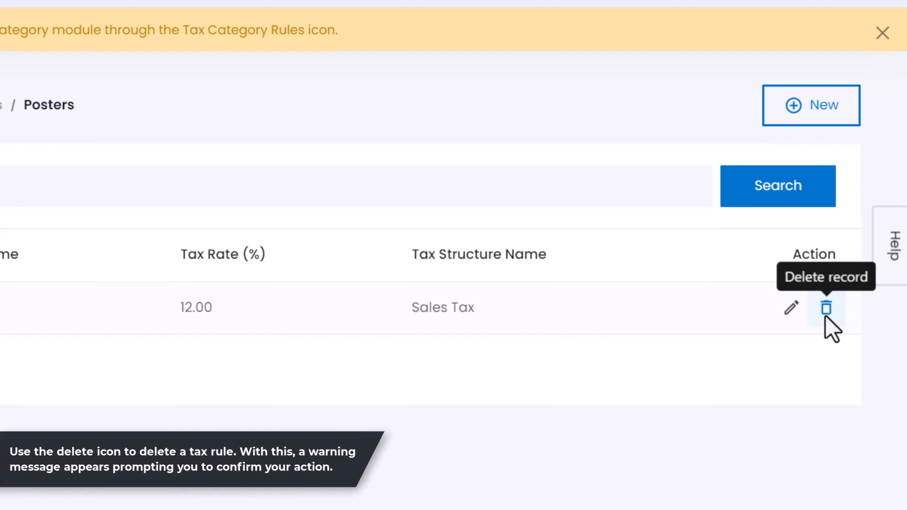
Delete the Rest of the world - US rule from Posters and return to the Tax Categories list.
left_click(825, 315)
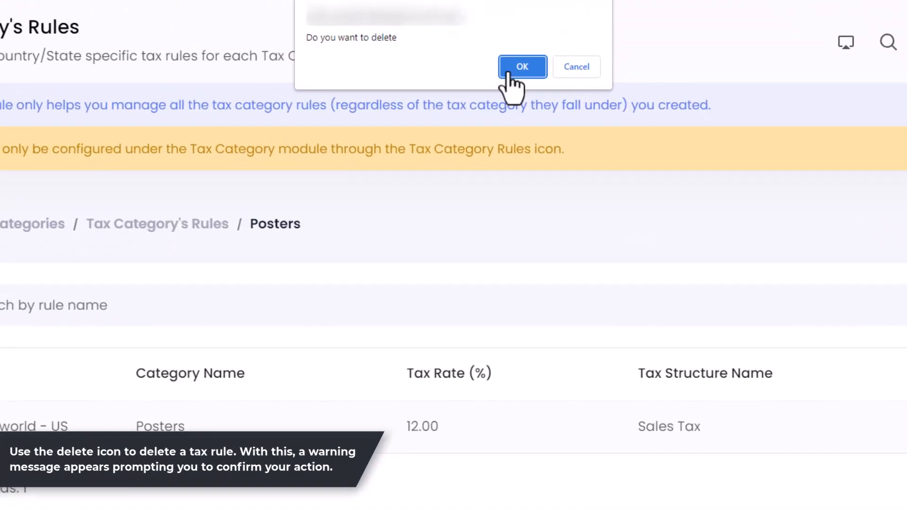
left_click(509, 71)
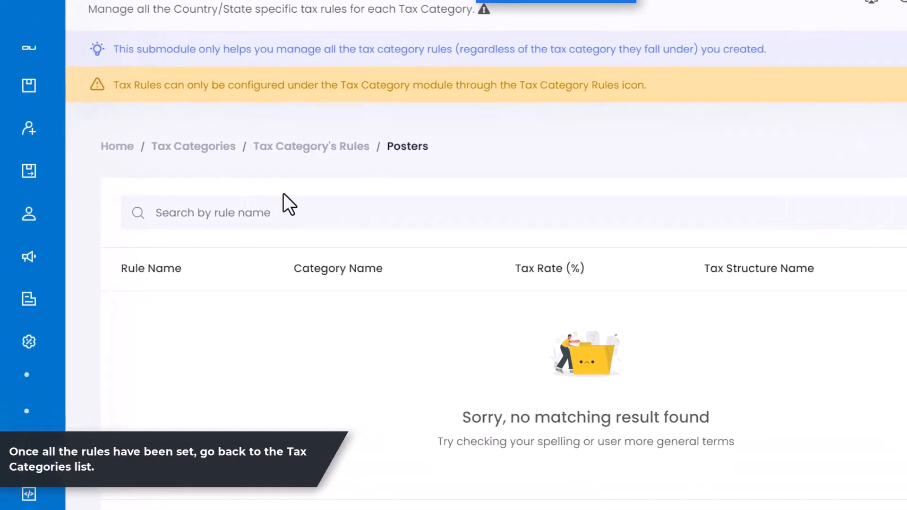
left_click(283, 198)
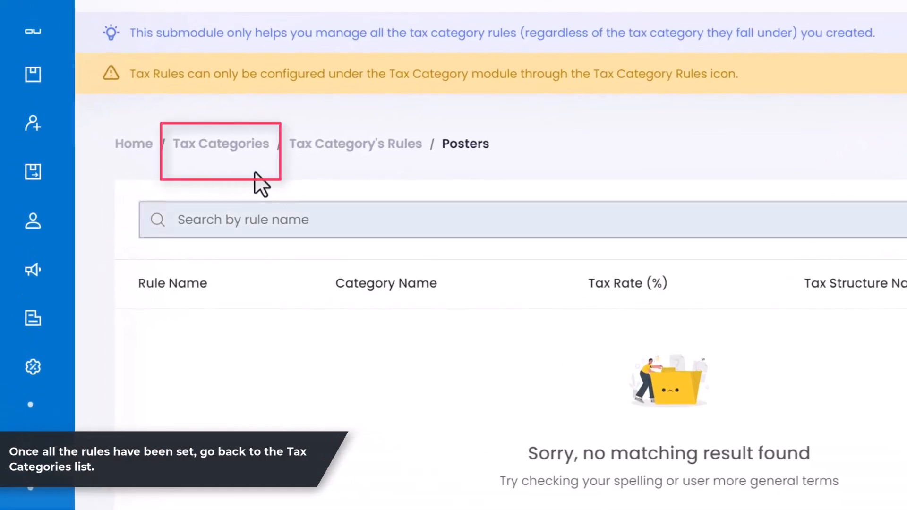
left_click(198, 145)
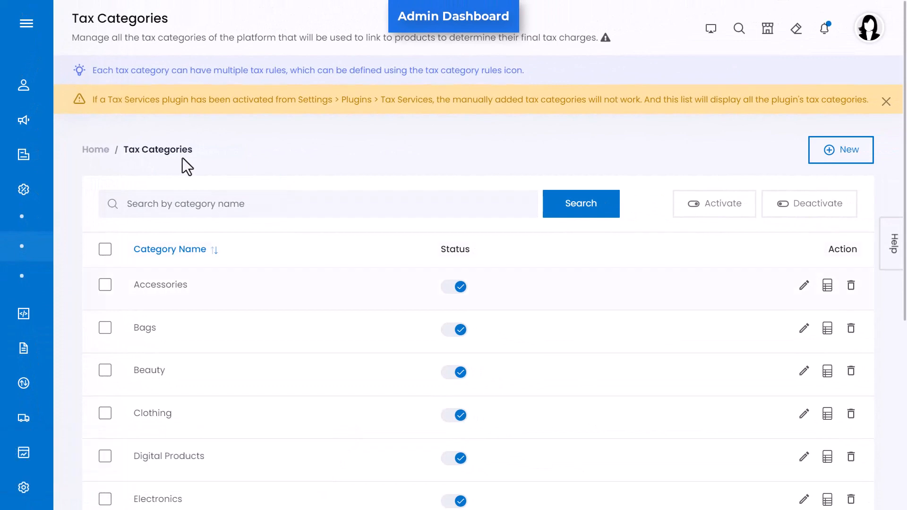
Delete the last tax category on the first page of the Tax Categories list.
scroll(330, 212, "down", 5)
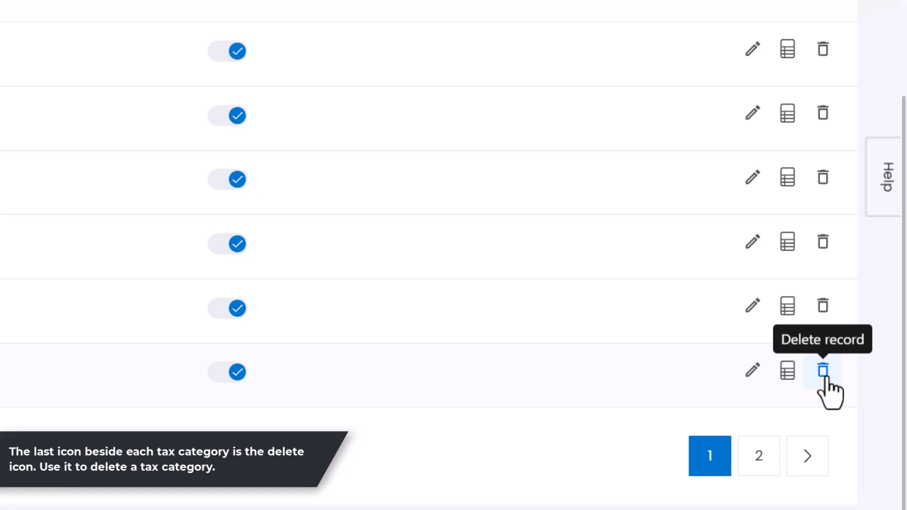
left_click(824, 373)
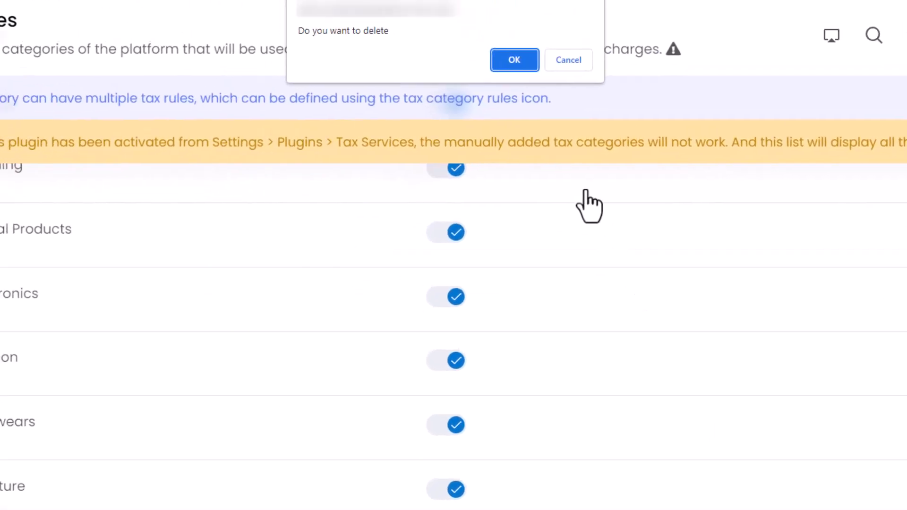
left_click(515, 73)
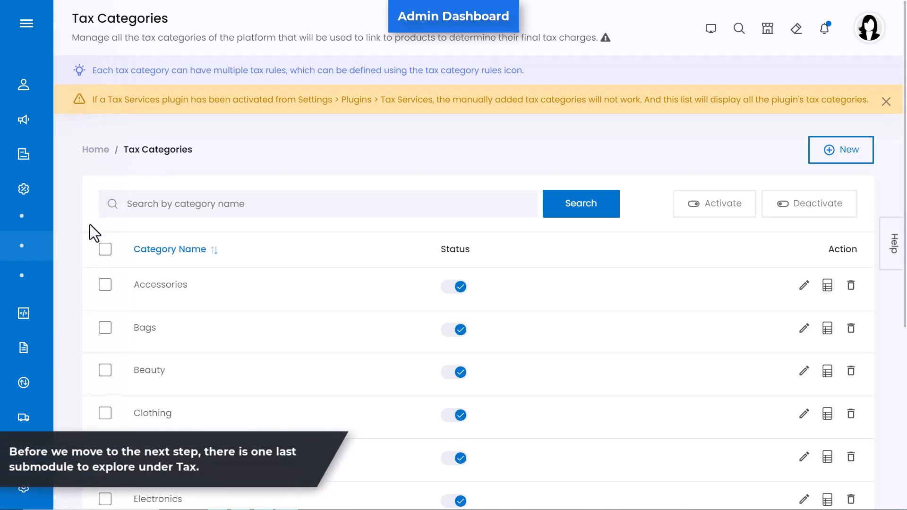
Open the Tax Categories' Rules list and review the tax rules across all categories.
mouse_move(39, 269)
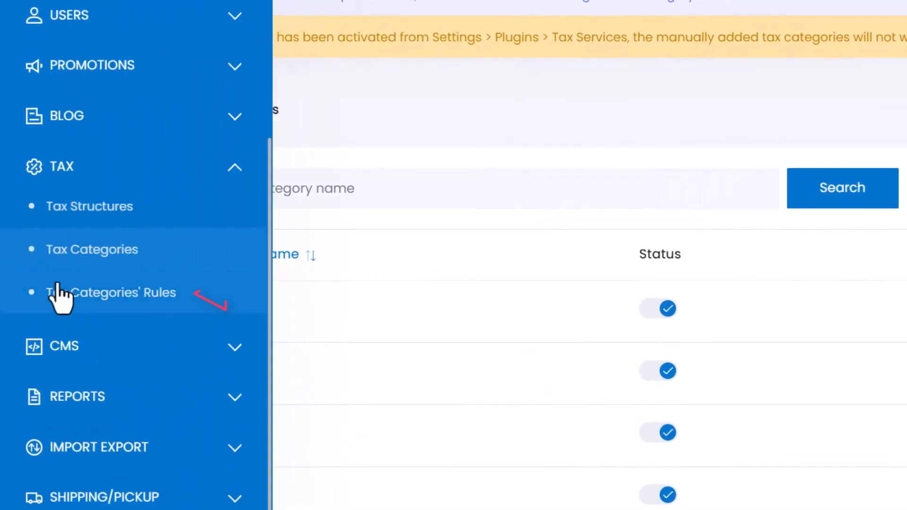
left_click(97, 297)
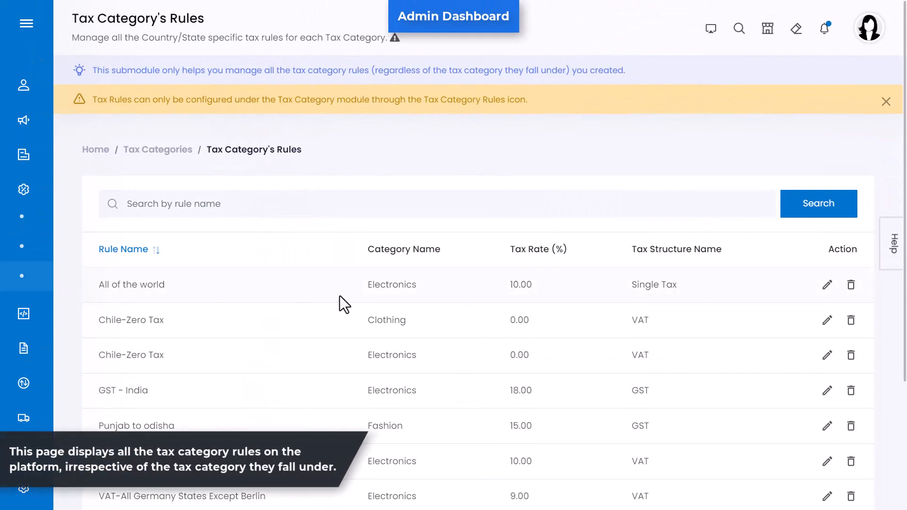
scroll(340, 295, "down", 3)
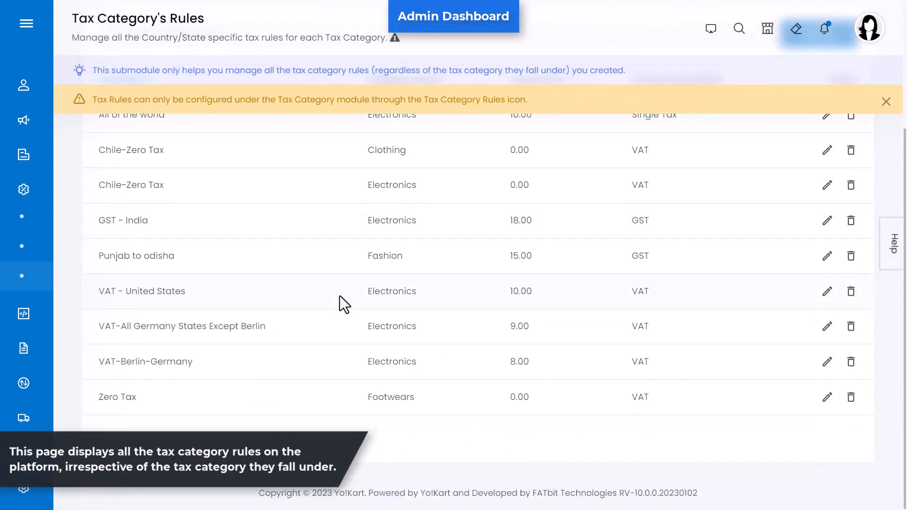
scroll(339, 296, "up", 3)
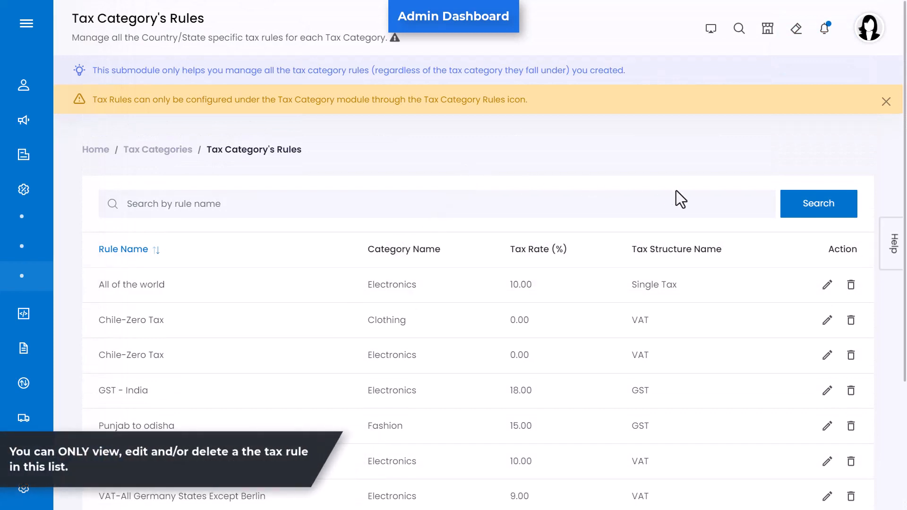
Search the tax rules by the name "Vat" and clear the search to restore the full list.
left_click(686, 201)
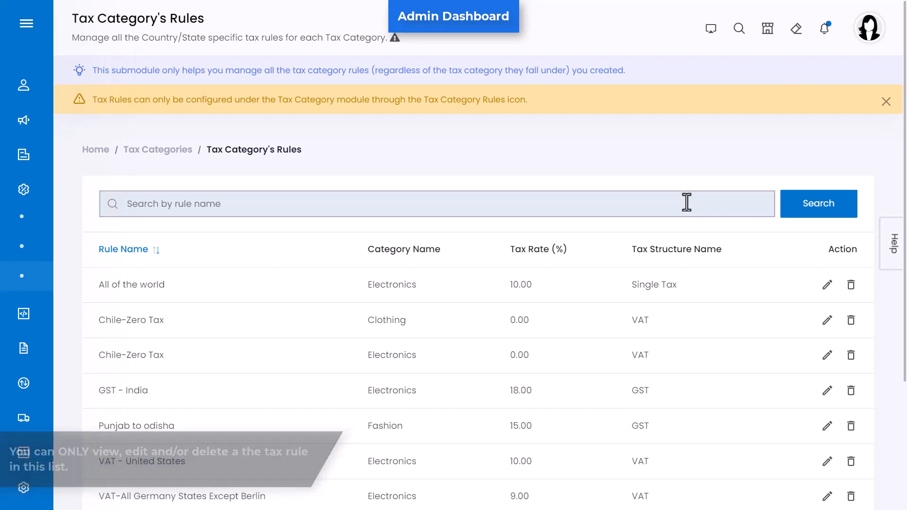
type("Vat")
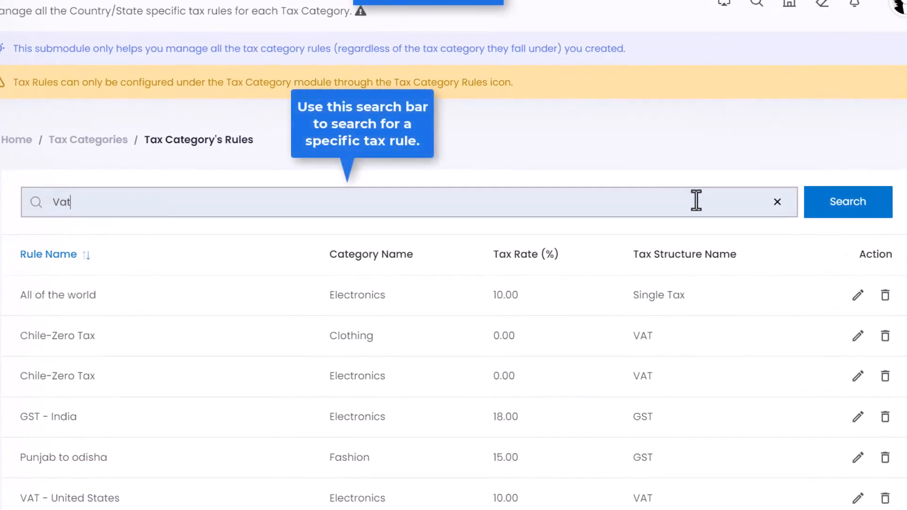
left_click(834, 213)
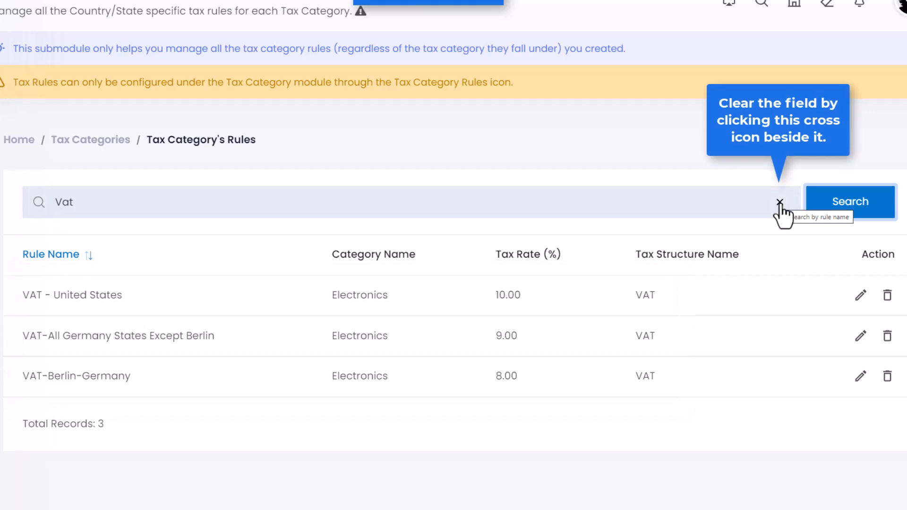
left_click(779, 204)
left_click(779, 203)
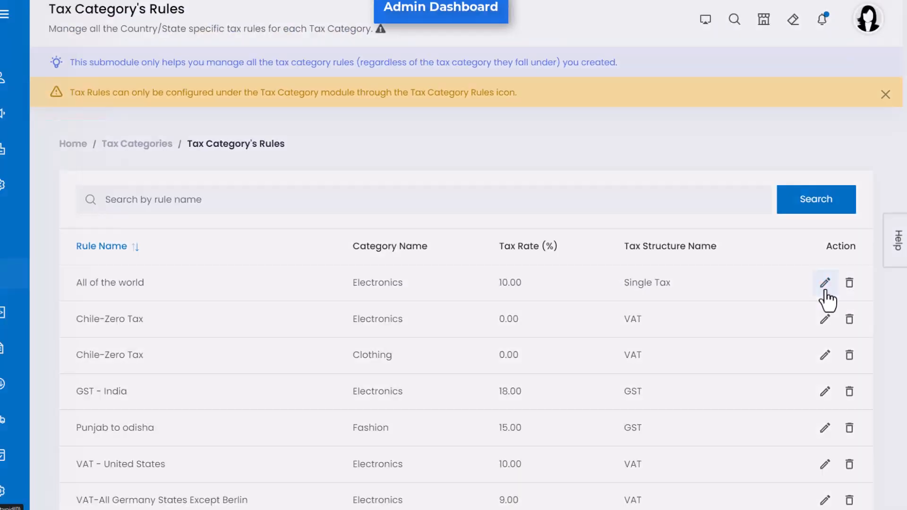
Open the All of the world rule for editing, save it and close the form.
left_click(796, 258)
scroll(798, 299, "down", 4)
scroll(798, 299, "up", 2)
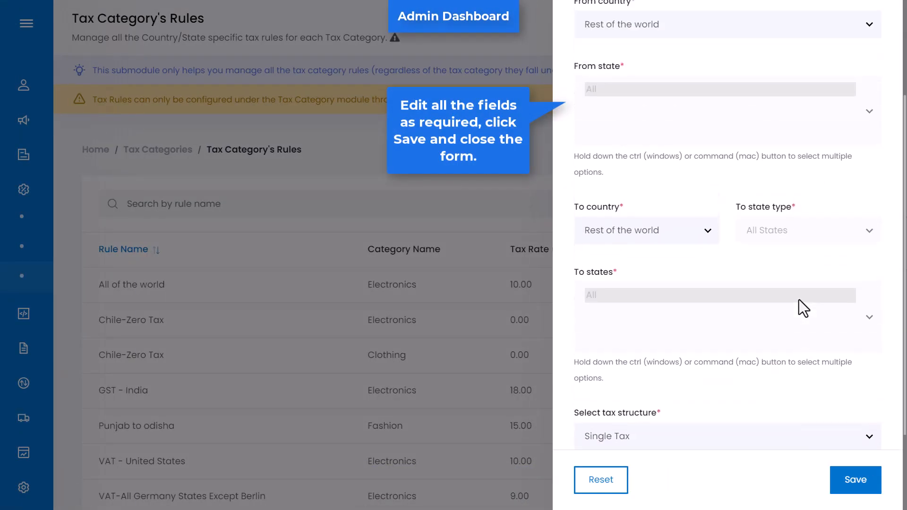
scroll(798, 300, "up", 3)
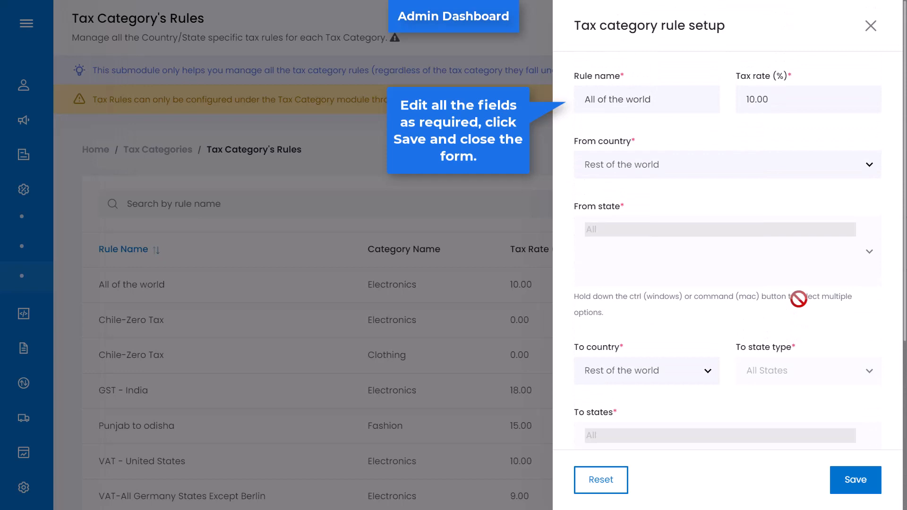
left_click(859, 479)
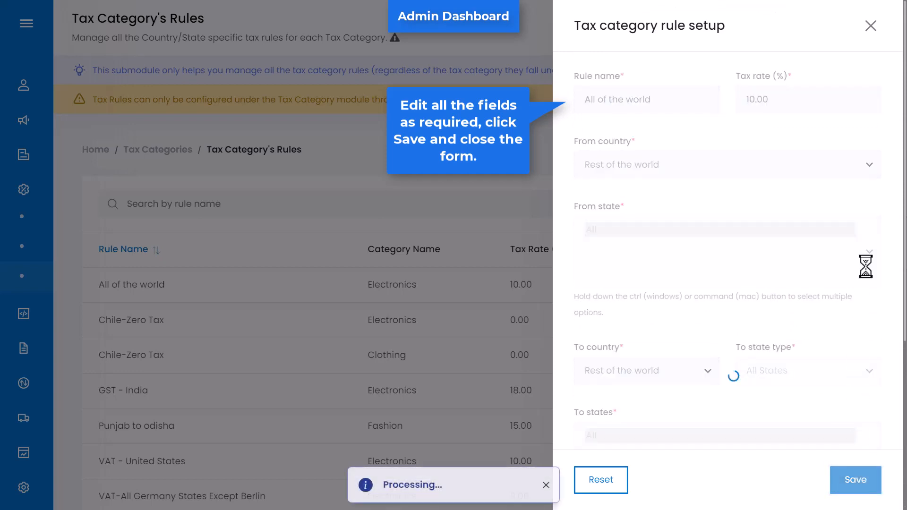
left_click(871, 26)
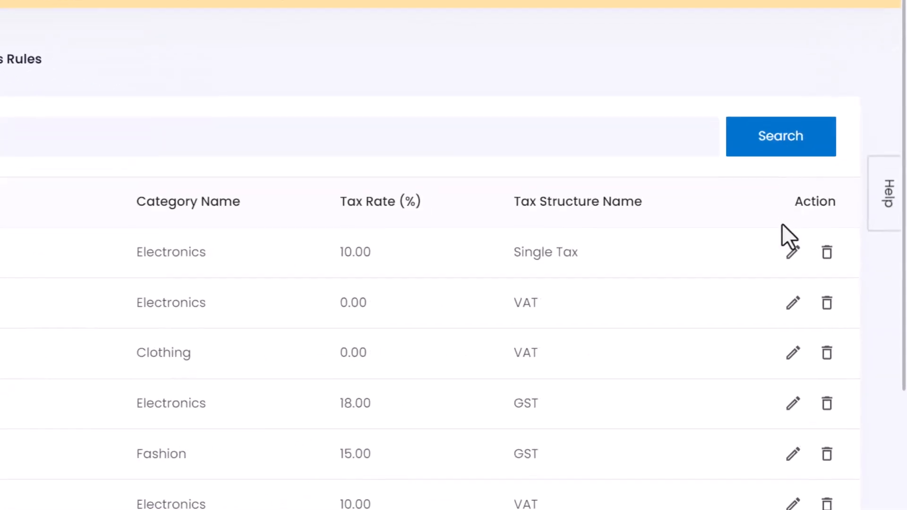
Start deleting the All of the world rule and cancel the deletion.
left_click(823, 247)
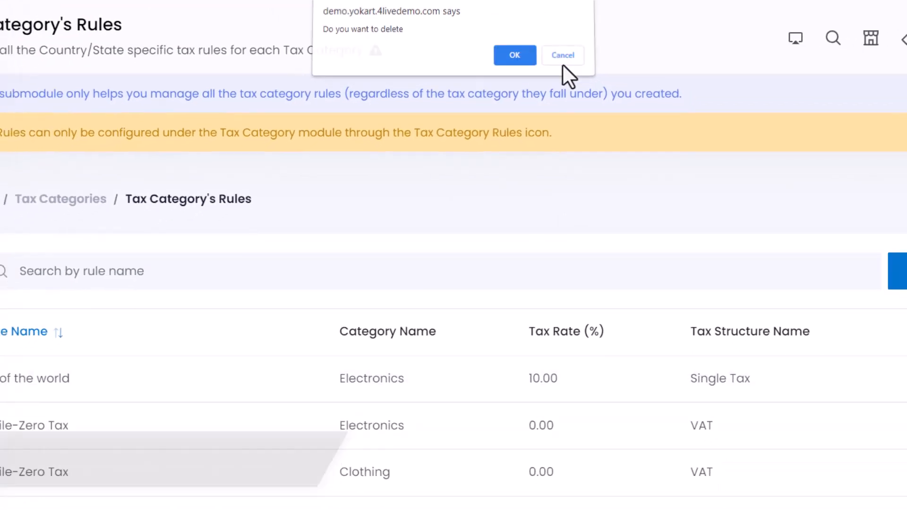
left_click(561, 63)
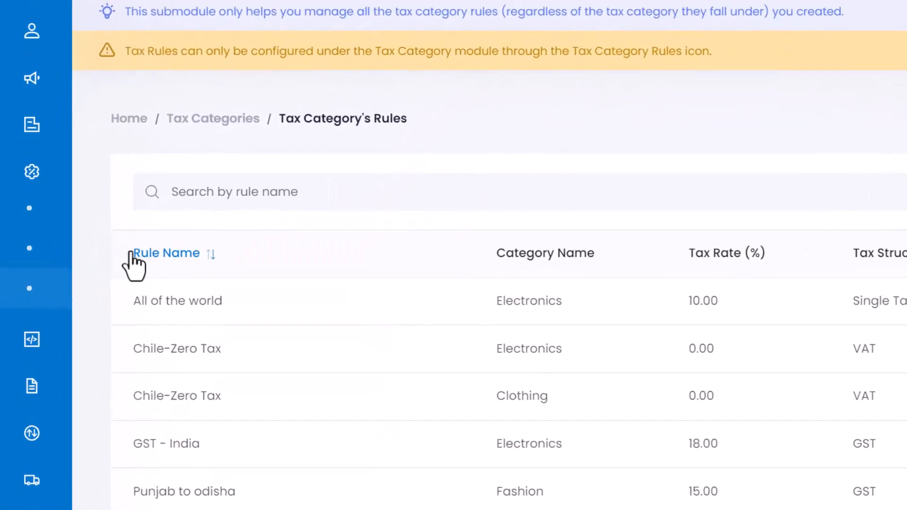
Open the BREAKING BAD ARTWORK | JS product for editing from the Product Catalog.
mouse_move(47, 248)
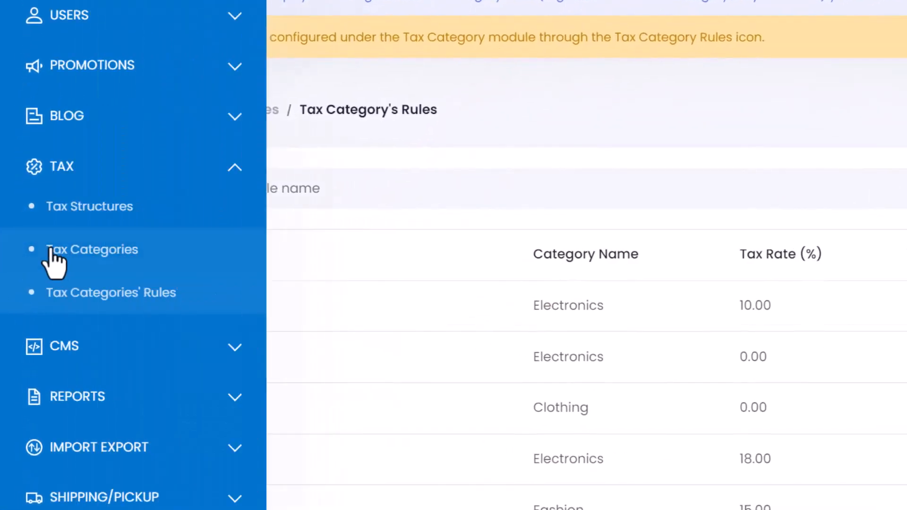
scroll(47, 249, "up", 3)
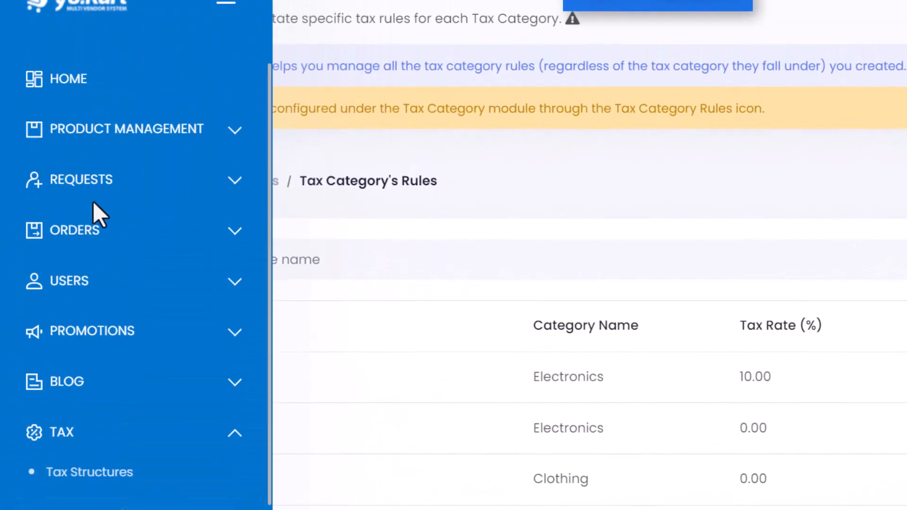
left_click(104, 140)
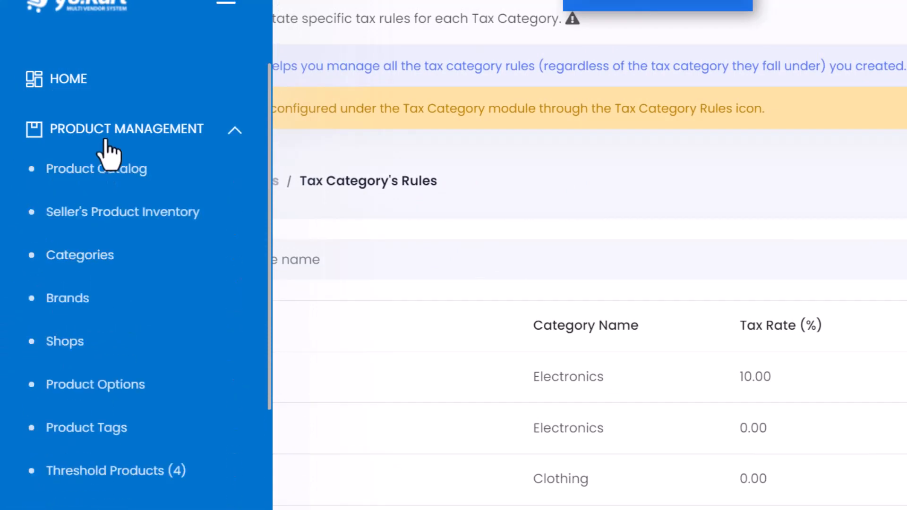
left_click(111, 185)
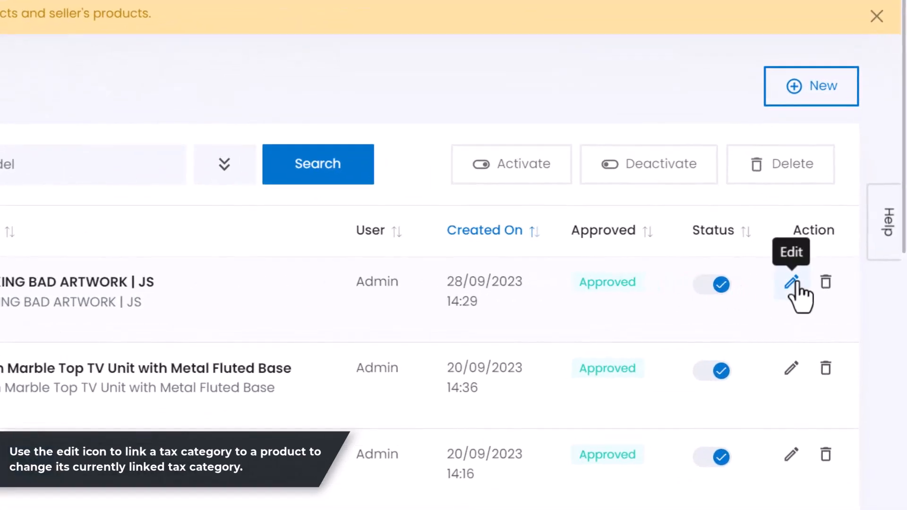
left_click(791, 284)
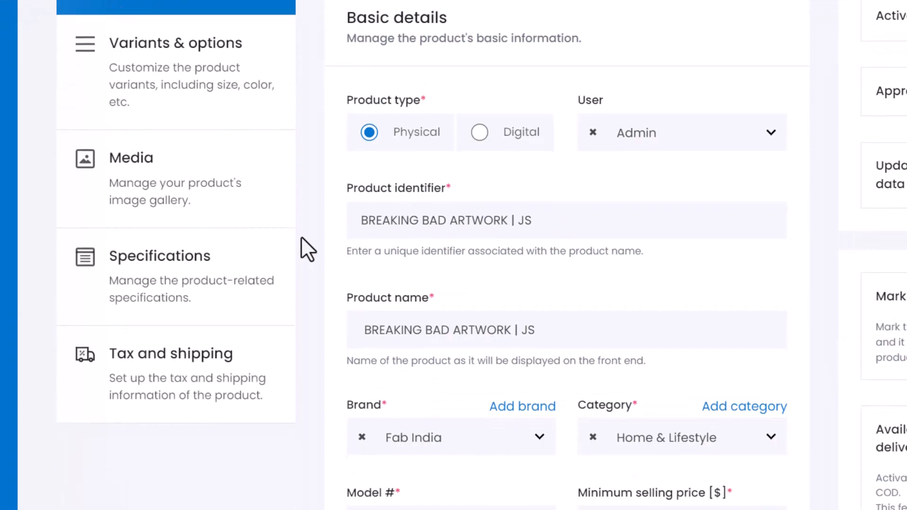
Set the product's tax category to Posters, save the product and return to the Product Catalog.
left_click(213, 373)
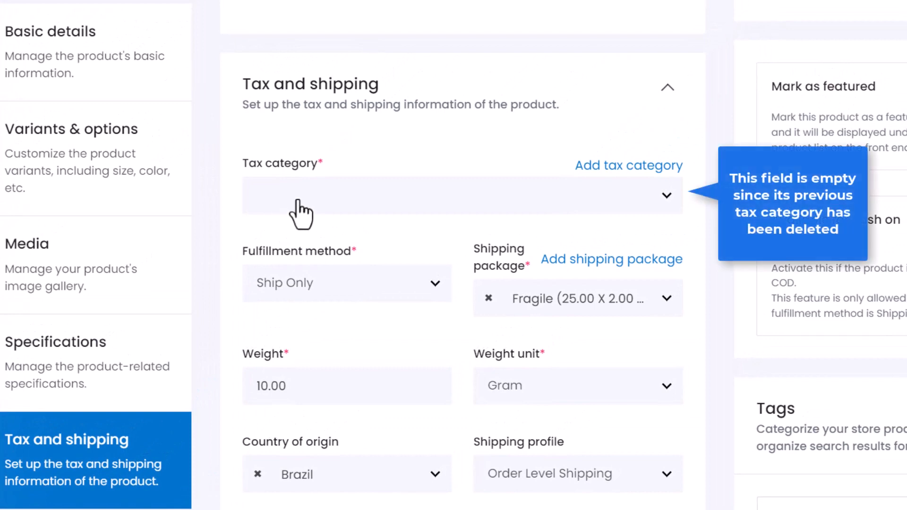
left_click(301, 214)
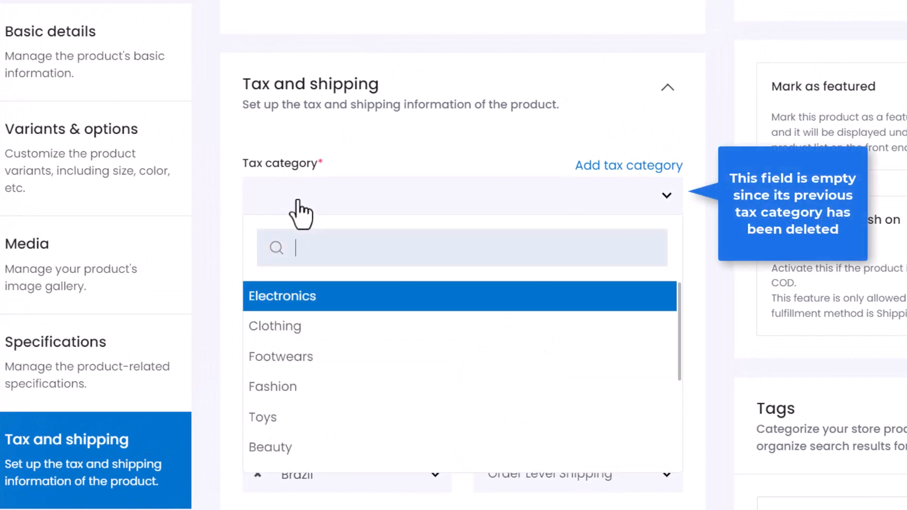
type("Poster")
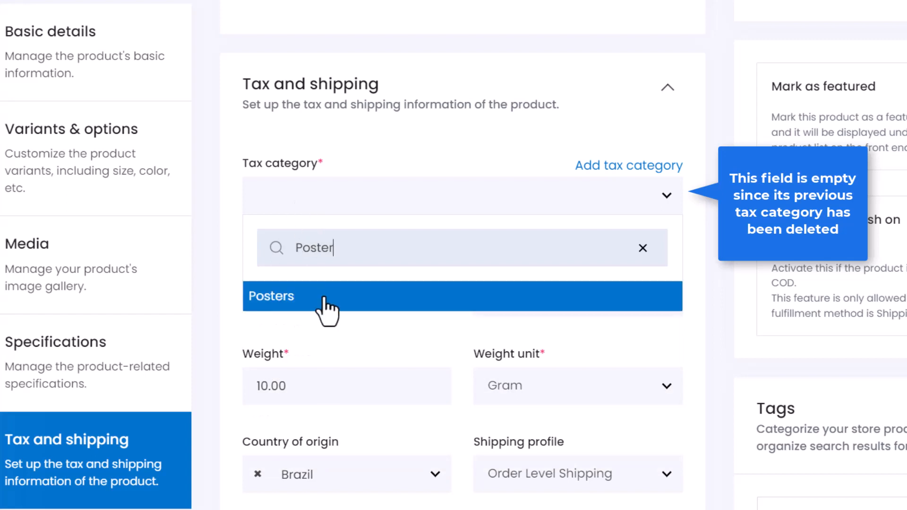
left_click(325, 303)
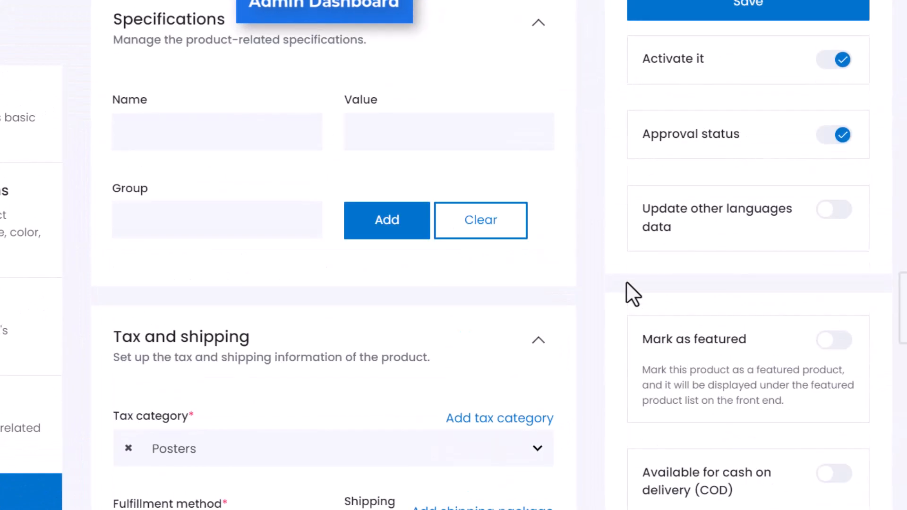
scroll(627, 281, "up", 5)
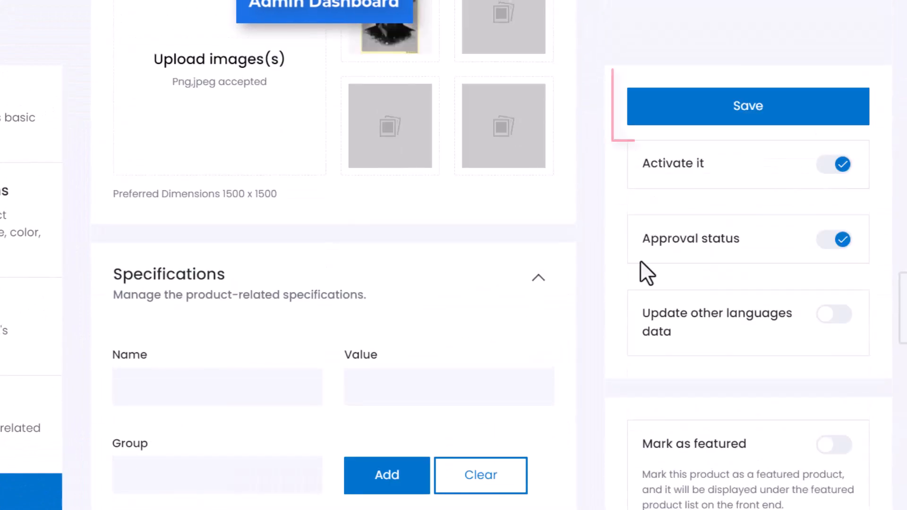
left_click(727, 124)
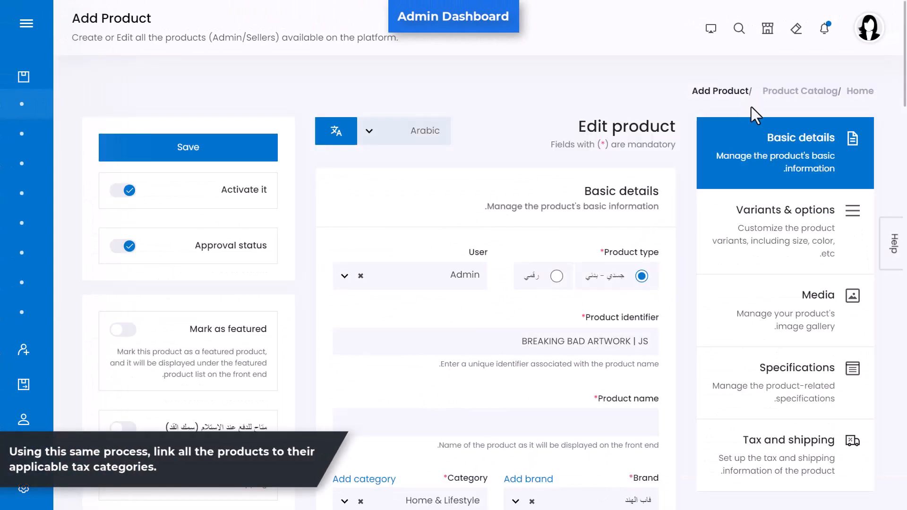
left_click(418, 143)
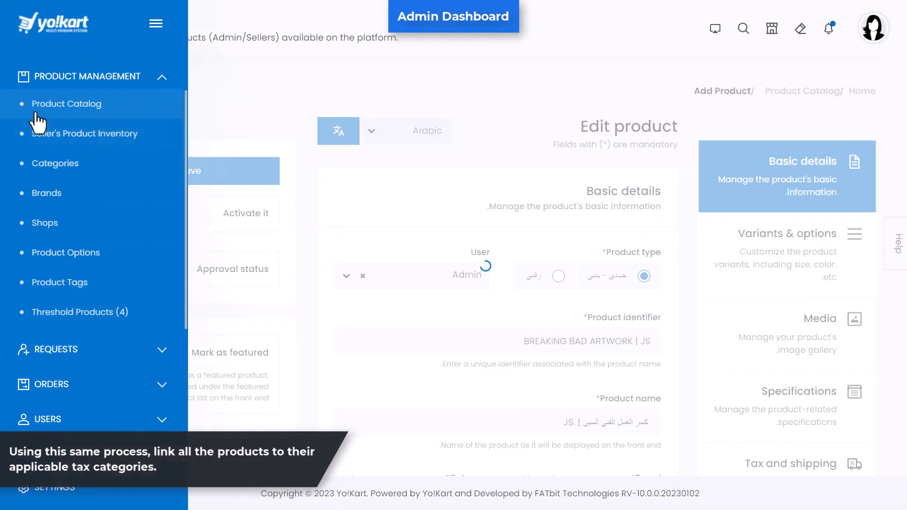
left_click(34, 113)
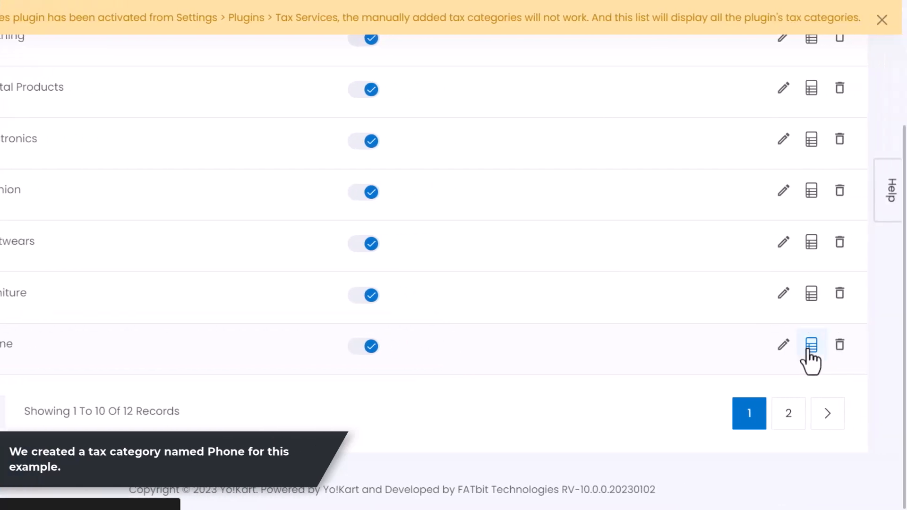
Start a new tax rule for the Phone tax category, named "GST - india" with a tax rate of 18%.
left_click(810, 346)
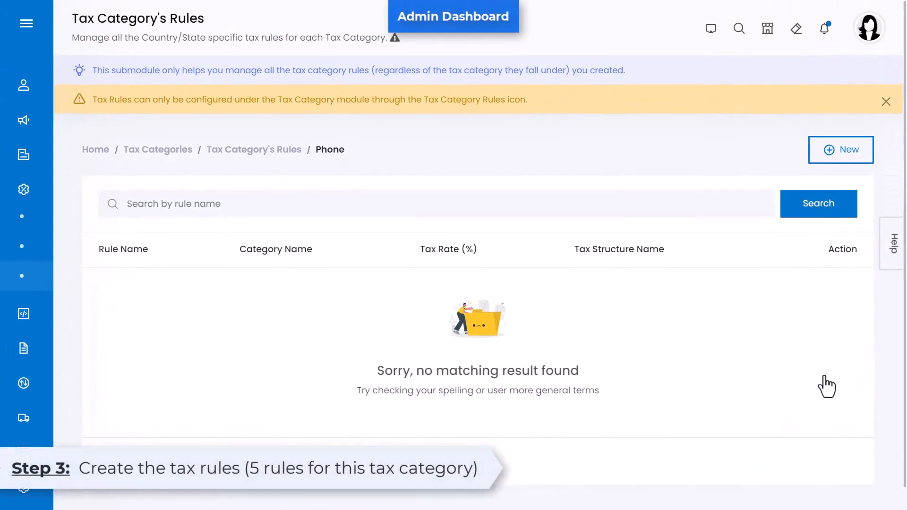
left_click(847, 154)
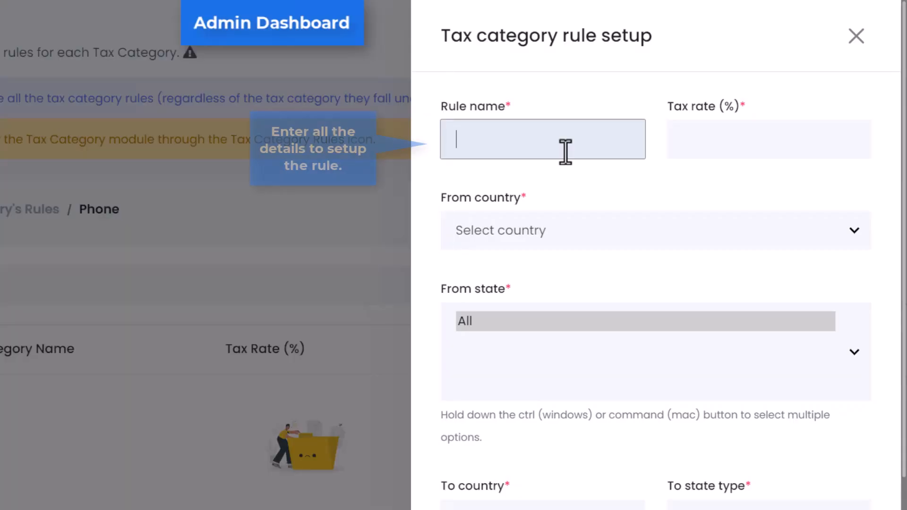
type("GST - india")
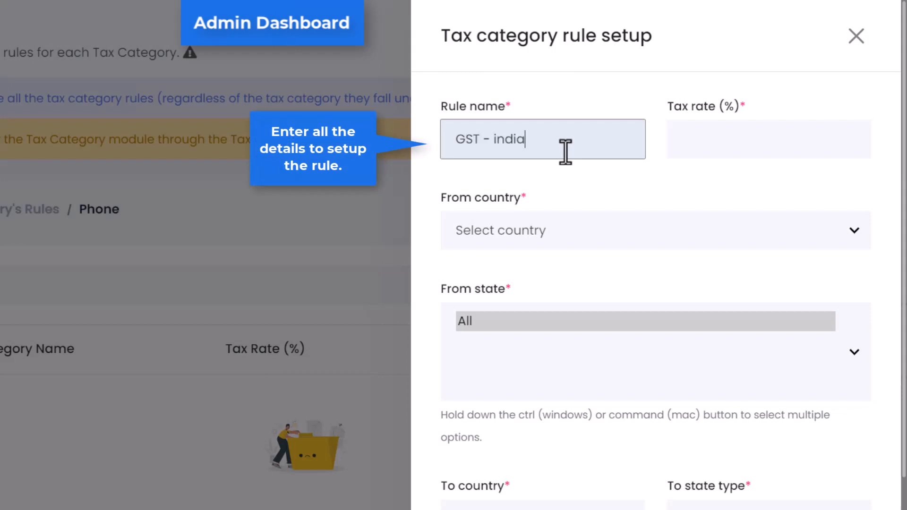
left_click(677, 136)
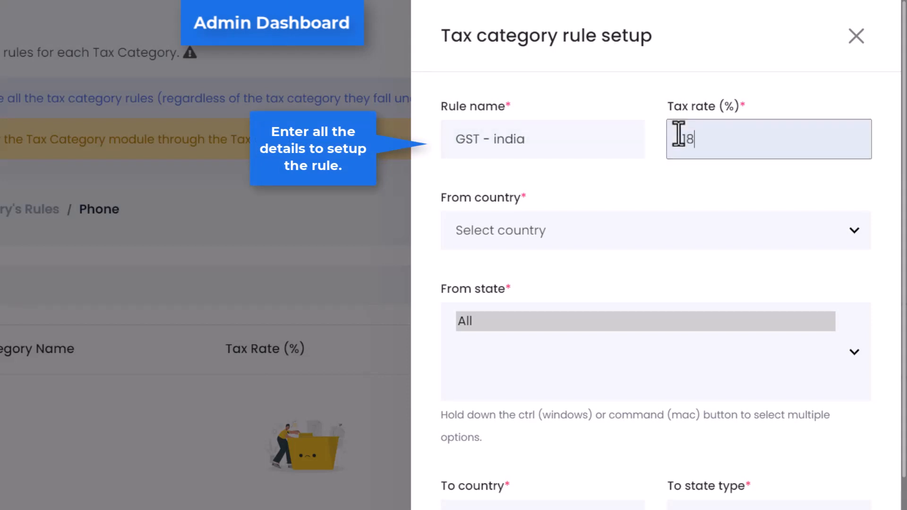
Set the From country of the GST - india rule to United Kingdom.
left_click(626, 239)
type("un")
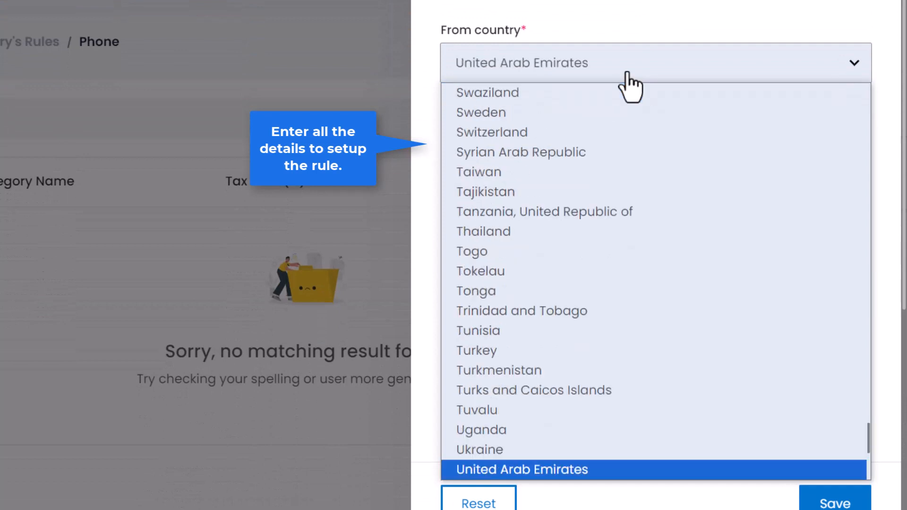
key("Down")
key("Return")
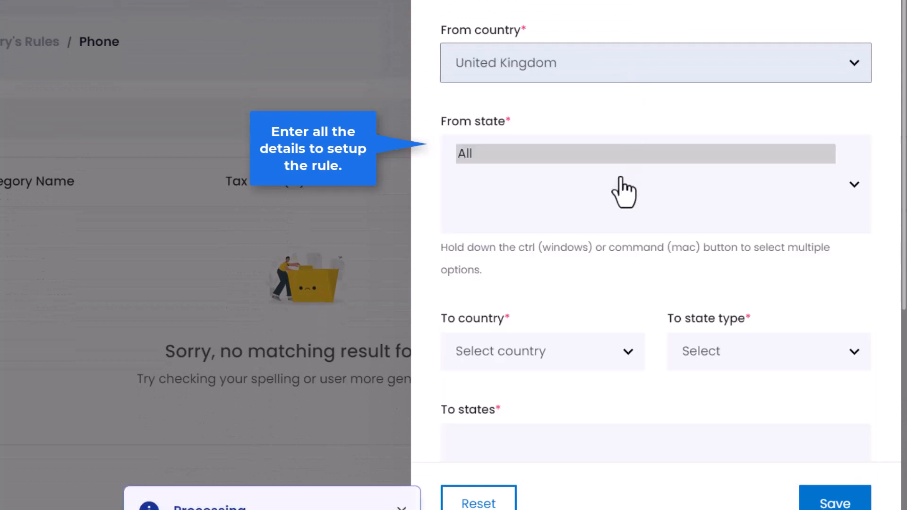
Set the rule's To country to India and its To state type to All States.
scroll(621, 203, "down", 2)
scroll(603, 300, "down", 3)
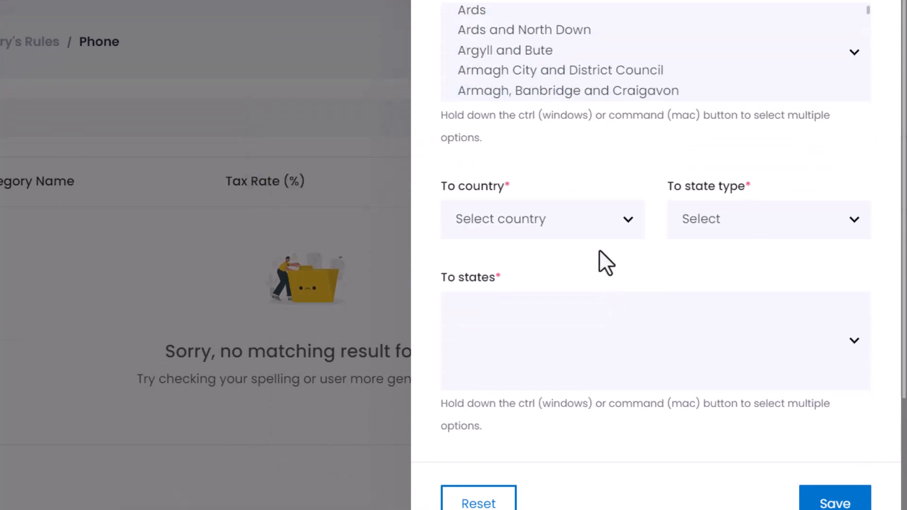
left_click(606, 230)
type("in")
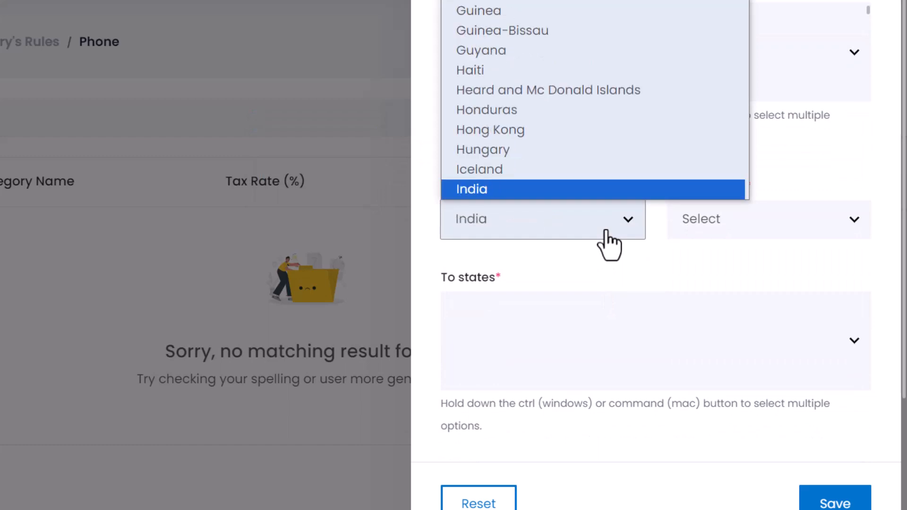
key("Return")
left_click(699, 218)
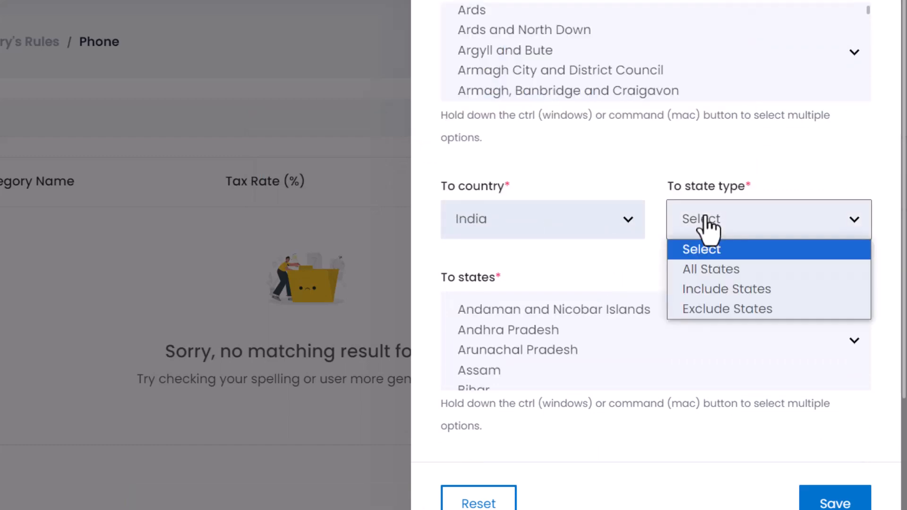
left_click(699, 269)
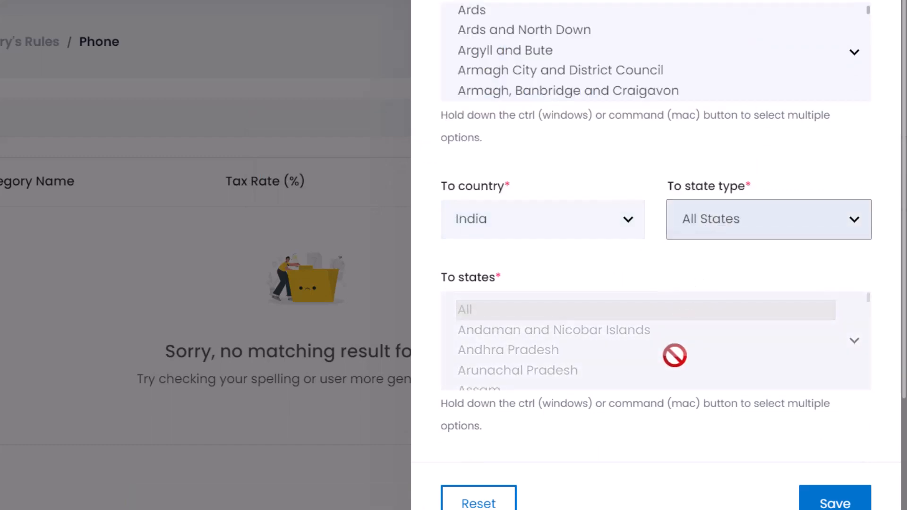
Choose GST as the tax structure of the rule for India.
scroll(674, 355, "down", 5)
scroll(674, 416, "down", 4)
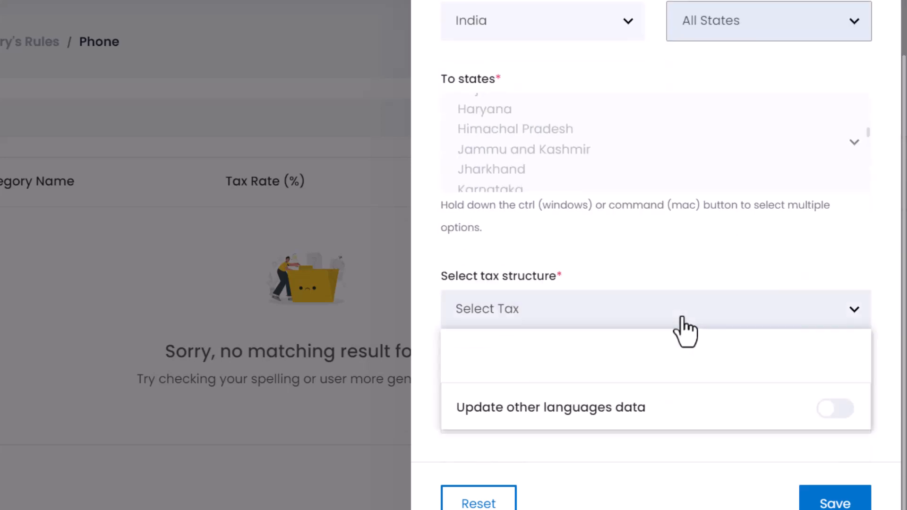
left_click(683, 331)
left_click(634, 377)
Set the component tax rates to 8 for SGST, 6 for IGST and 4 for CGST, and save the rule.
scroll(704, 363, "down", 4)
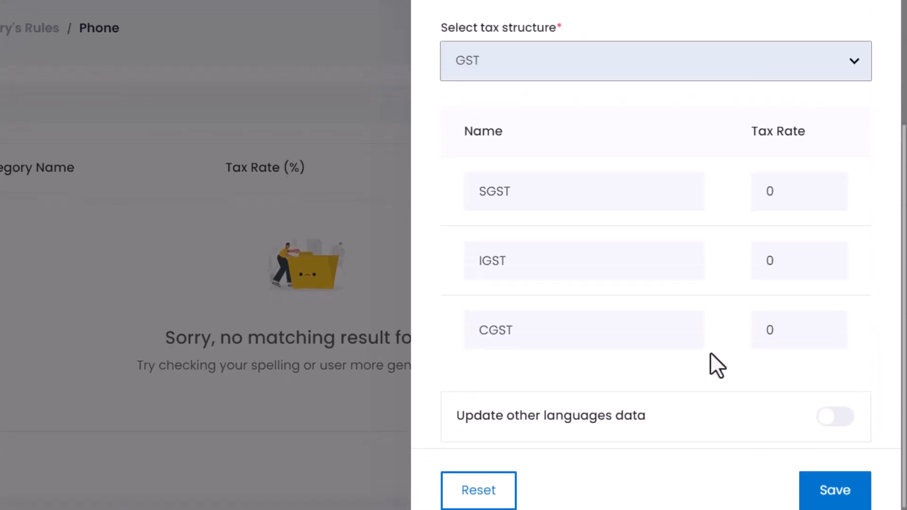
scroll(710, 354, "down", 2)
left_click(775, 137)
type("8")
left_click_drag(781, 208, 749, 218)
type("6")
left_click_drag(786, 286, 756, 288)
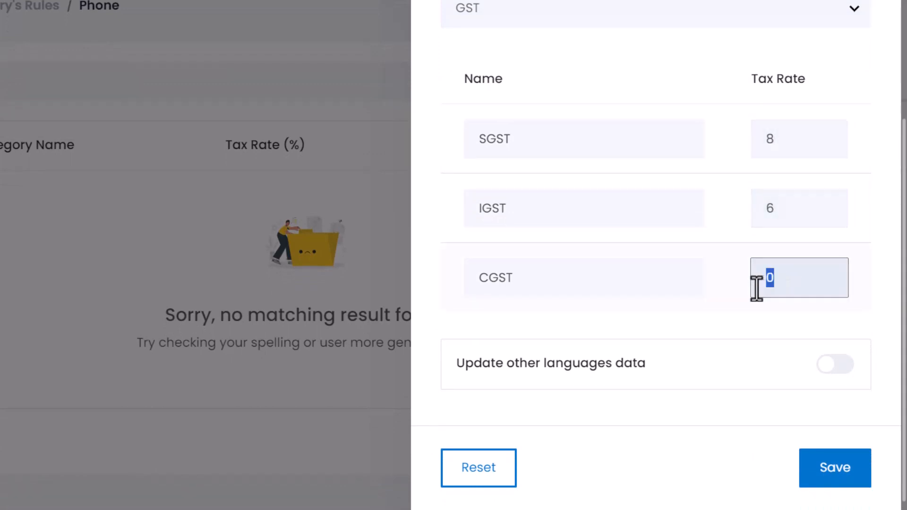
left_click(747, 312)
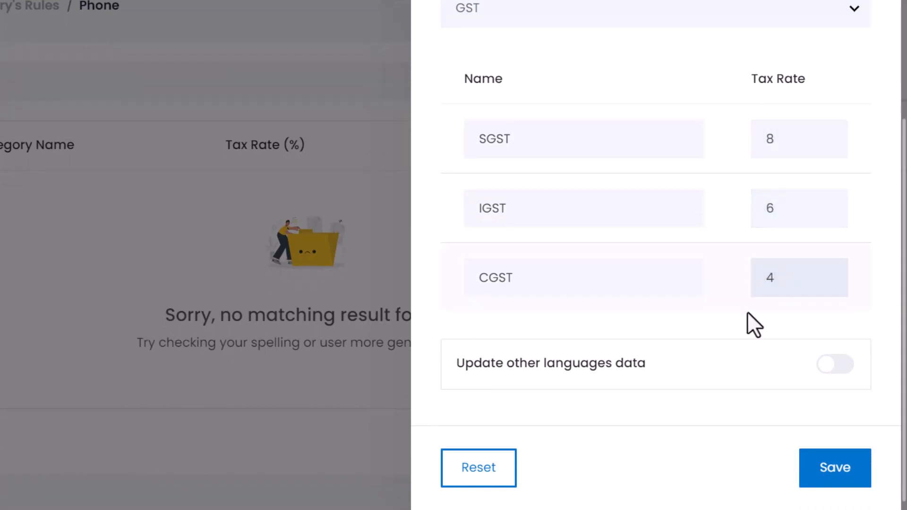
left_click(844, 480)
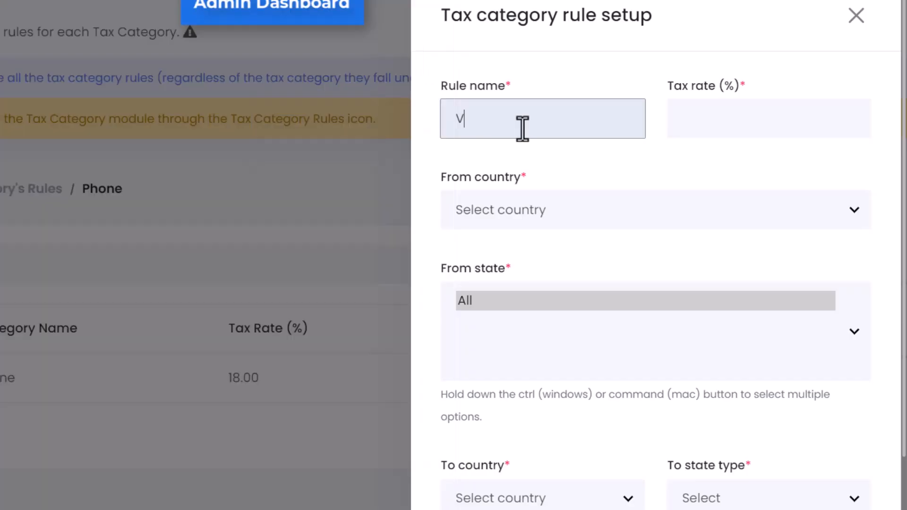
Name the new Phone tax rule "VAT - United States", with a tax rate of 10% and Rest of the world as From country.
type("AT - United States")
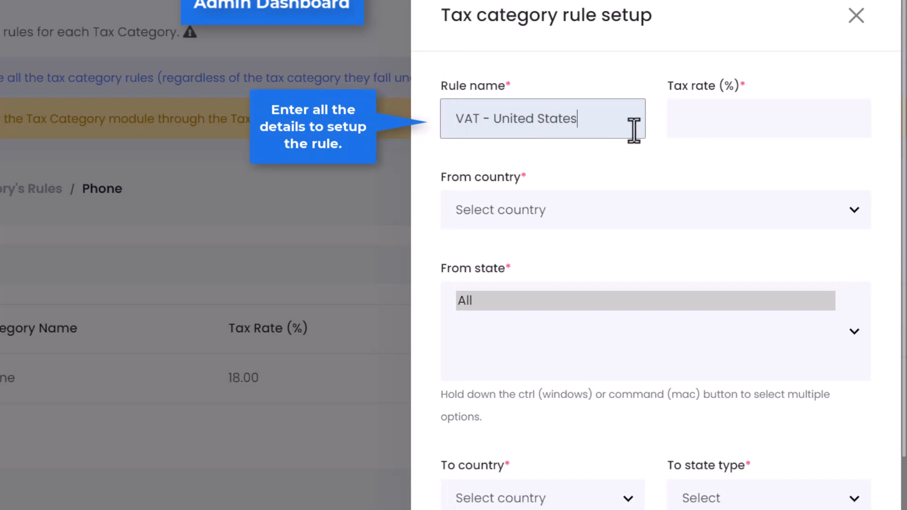
left_click(702, 131)
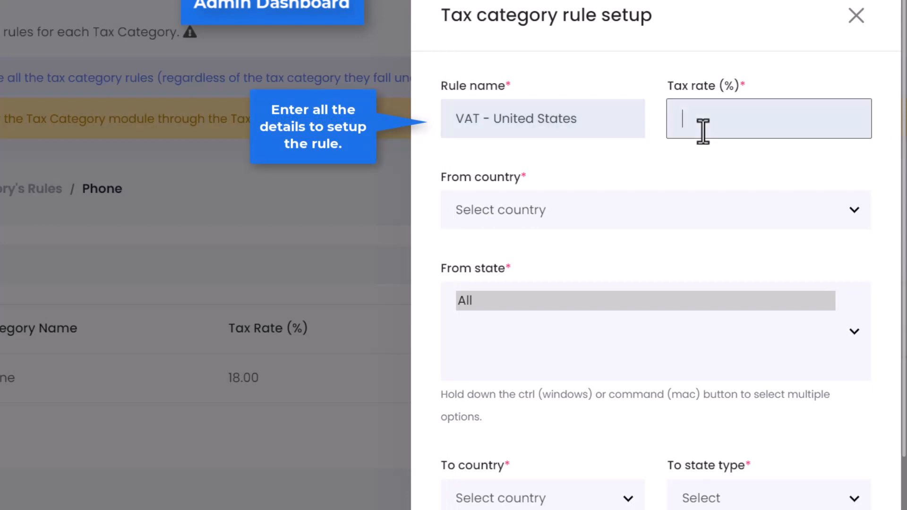
scroll(702, 130, "down", 2)
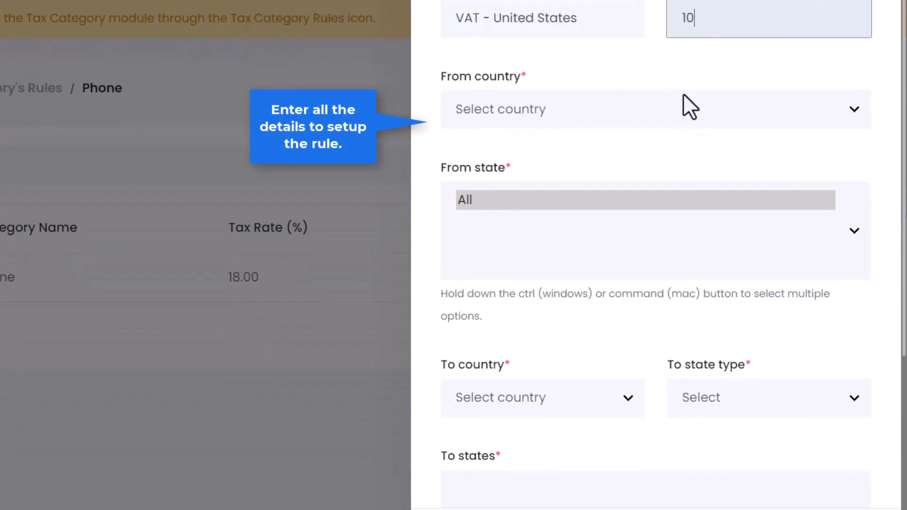
left_click(681, 118)
left_click(661, 157)
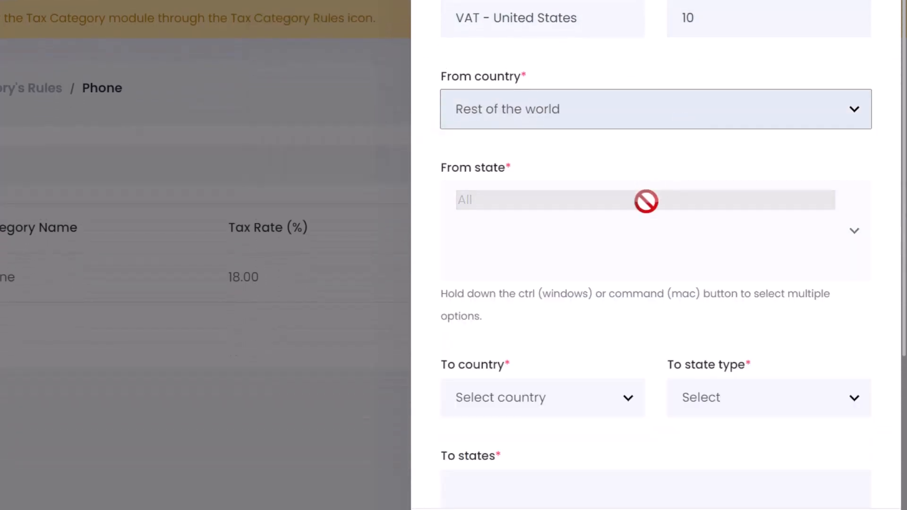
Set the rule's To country to United States and its To state type to All States.
left_click(614, 405)
type("un")
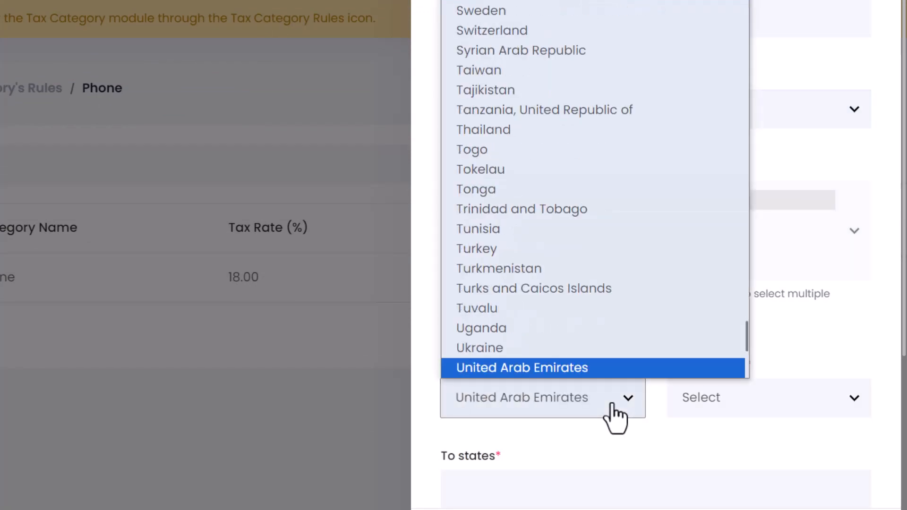
key("Down")
key("Down")
key("Return")
scroll(609, 413, "down", 2)
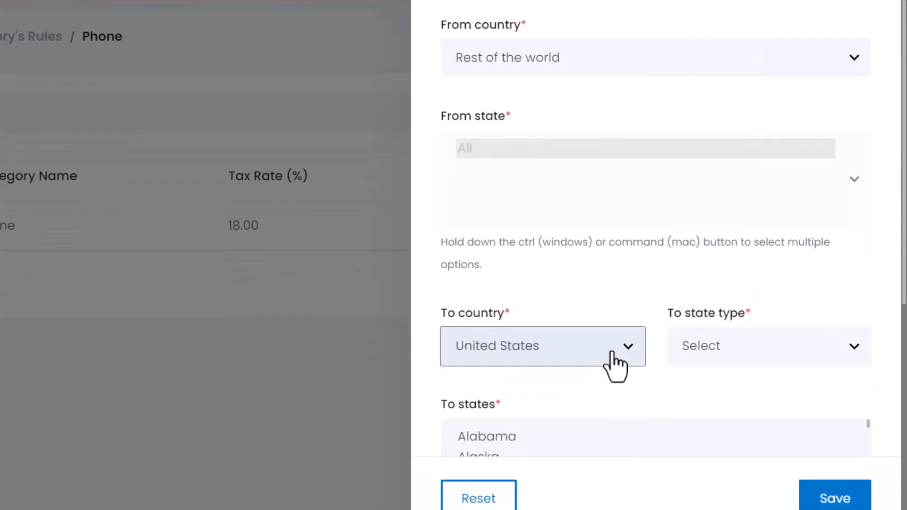
left_click(701, 318)
left_click(712, 368)
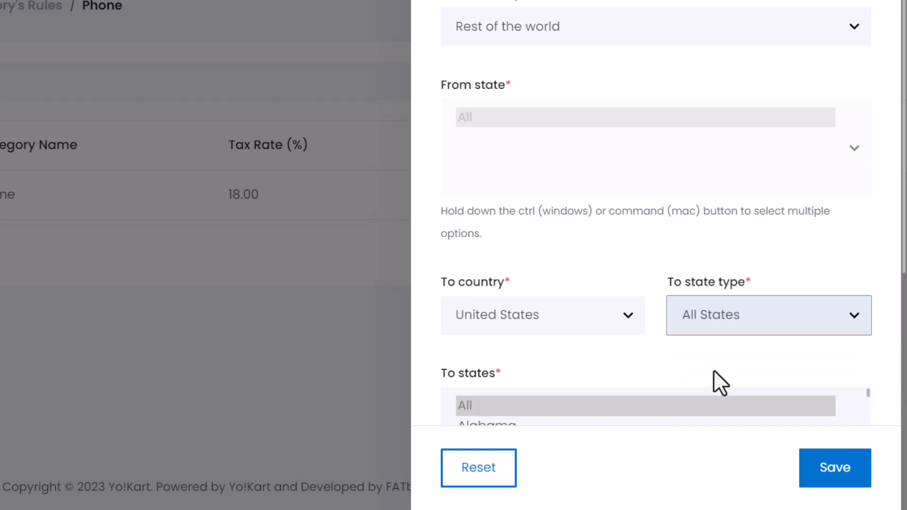
Choose VAT as the tax structure, save the United States rule and close its setup form.
scroll(714, 370, "down", 3)
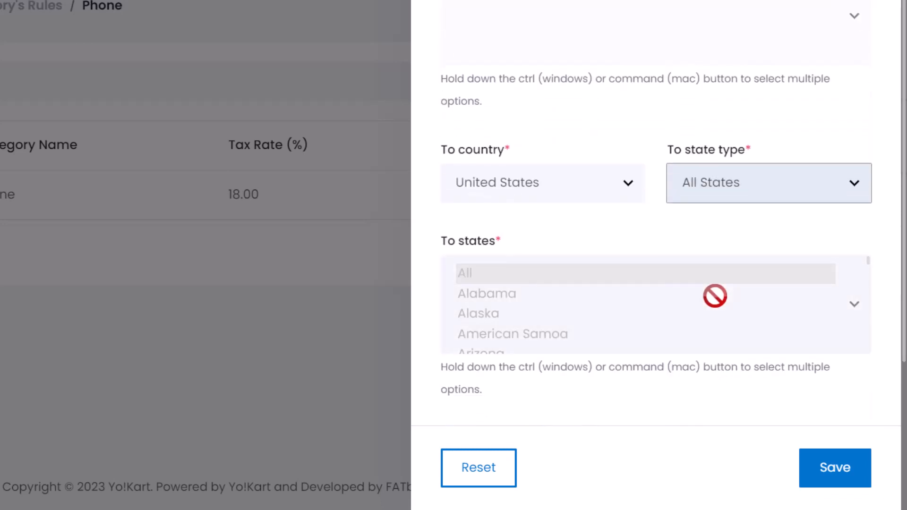
scroll(714, 295, "down", 5)
scroll(716, 357, "down", 3)
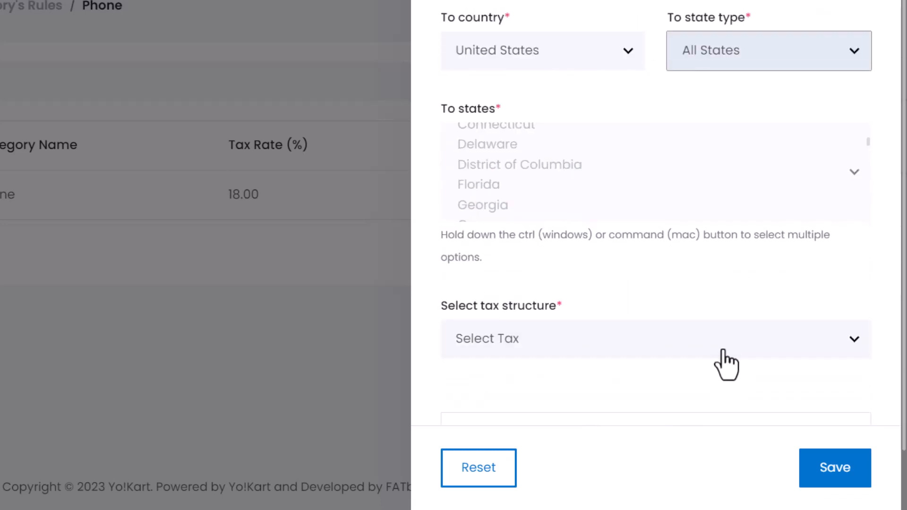
left_click(727, 357)
left_click(705, 382)
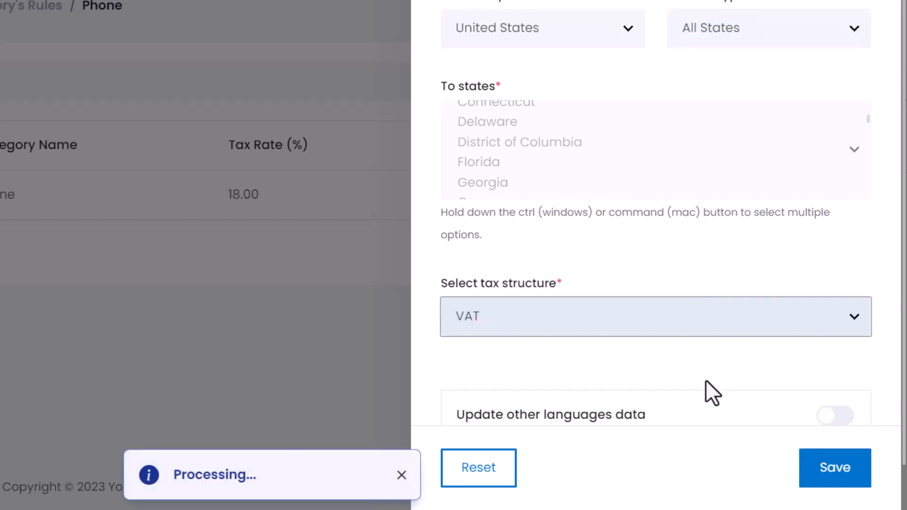
scroll(708, 382, "down", 2)
left_click(827, 468)
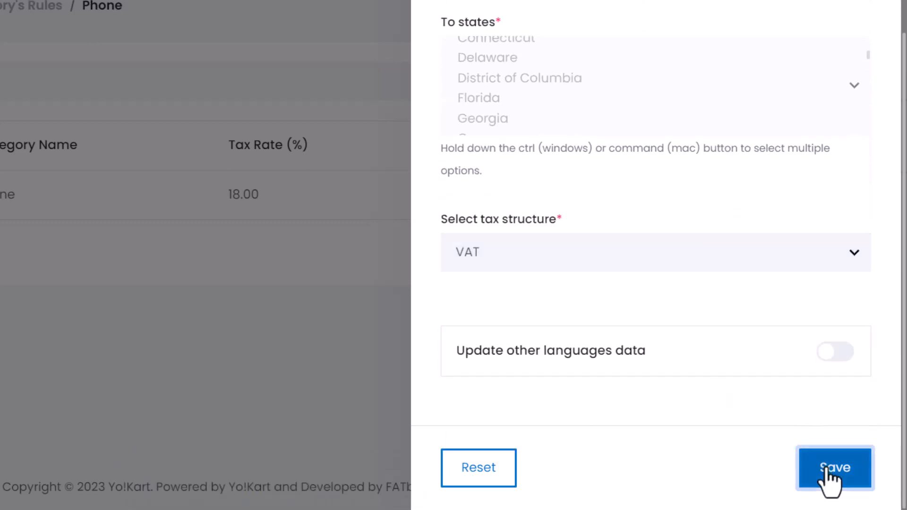
left_click(865, 26)
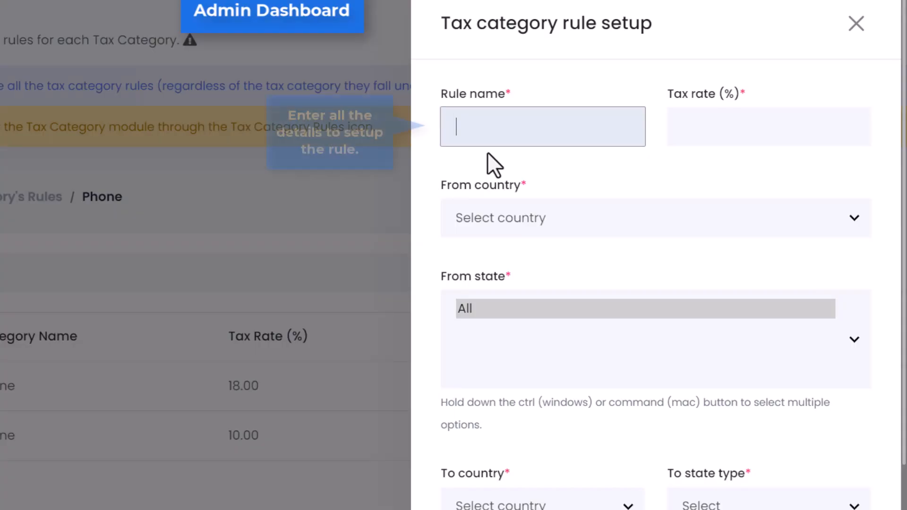
Name the new Phone tax rule "VAT - Berlin - Germany", with a tax rate of 8% and Rest of the world as From country.
type("VAT - Berlin - Germany")
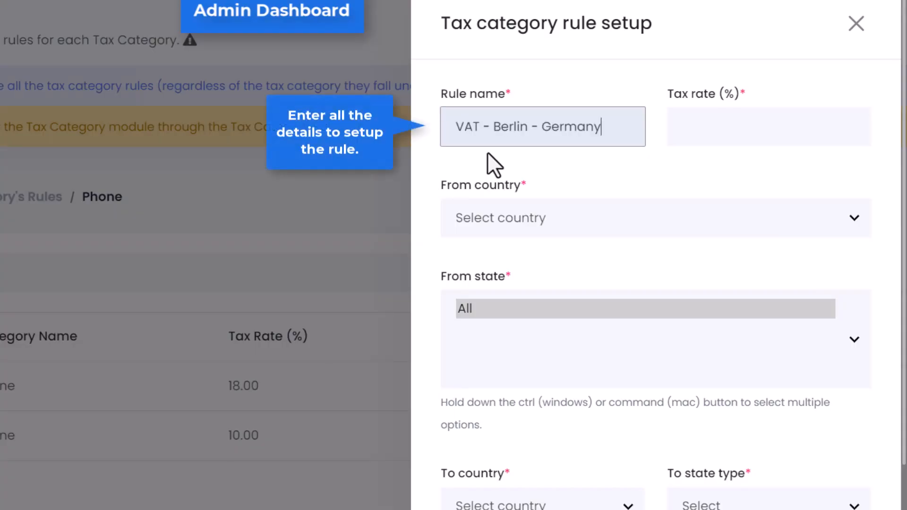
left_click(707, 132)
left_click(694, 185)
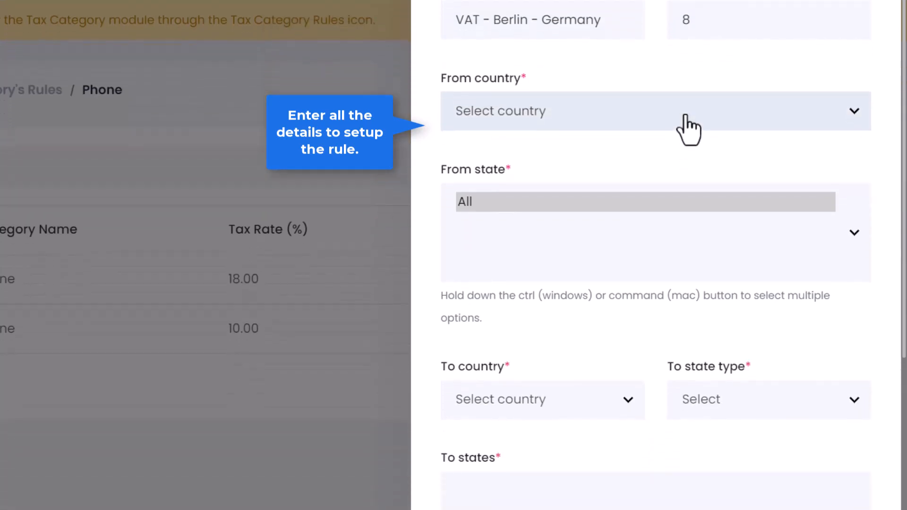
left_click(688, 156)
key("Down")
key("Return")
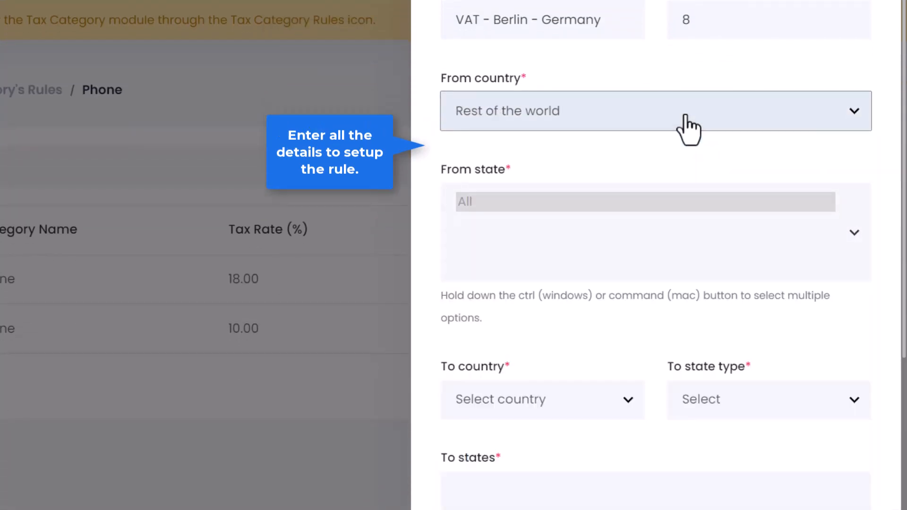
Set the rule's To country to Germany, using Include States with only Berlin selected.
scroll(637, 314, "down", 3)
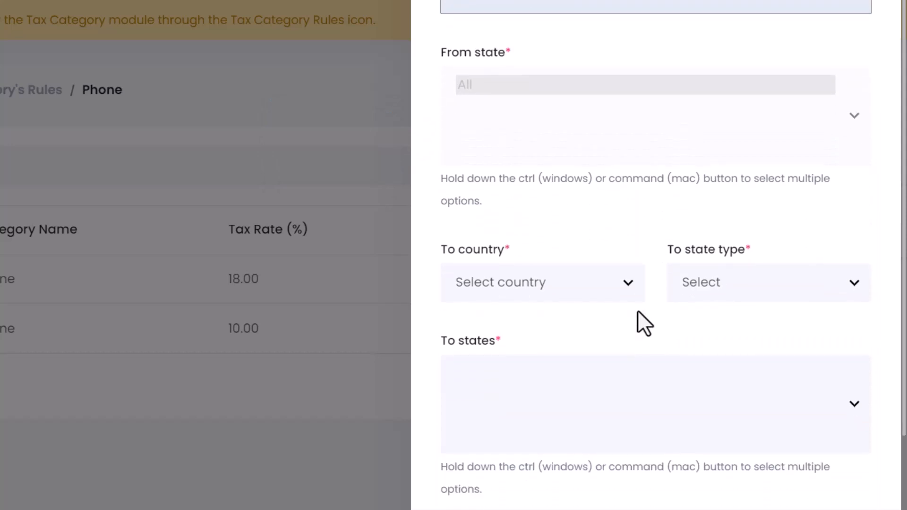
left_click(626, 274)
type("ger")
key("Return")
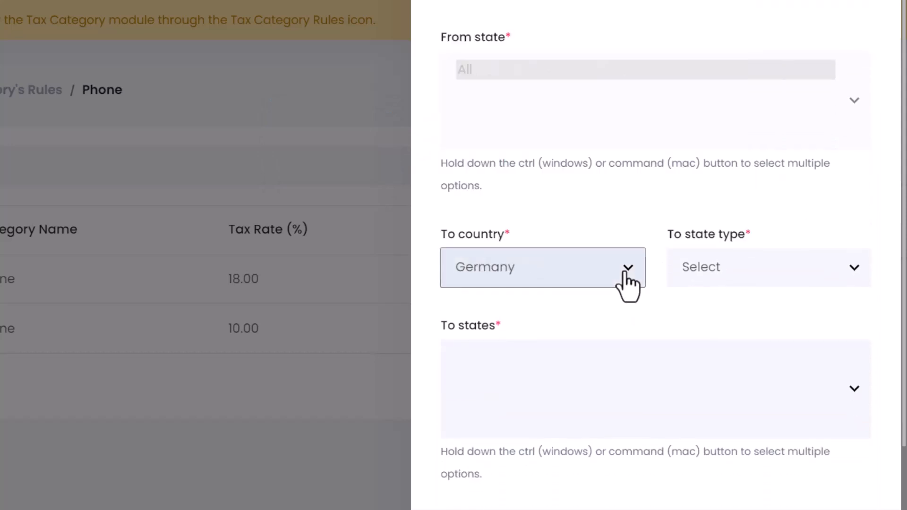
left_click(723, 284)
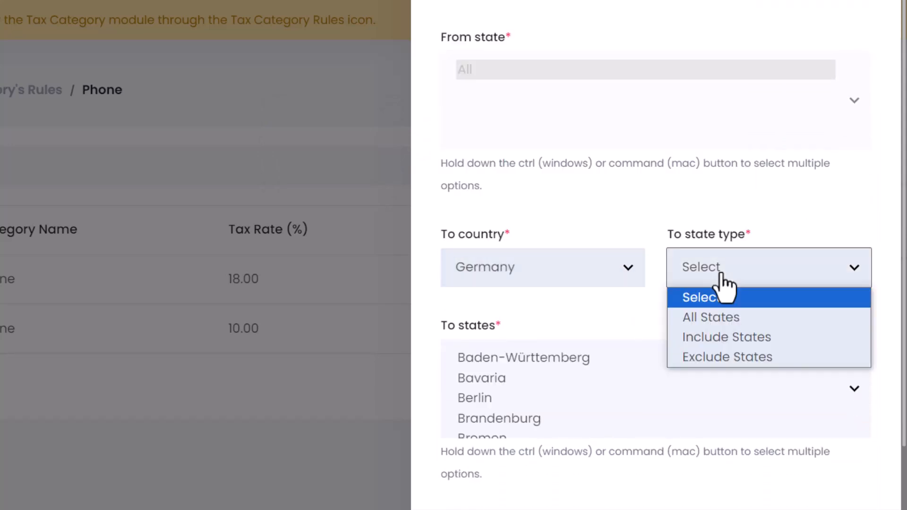
left_click(726, 337)
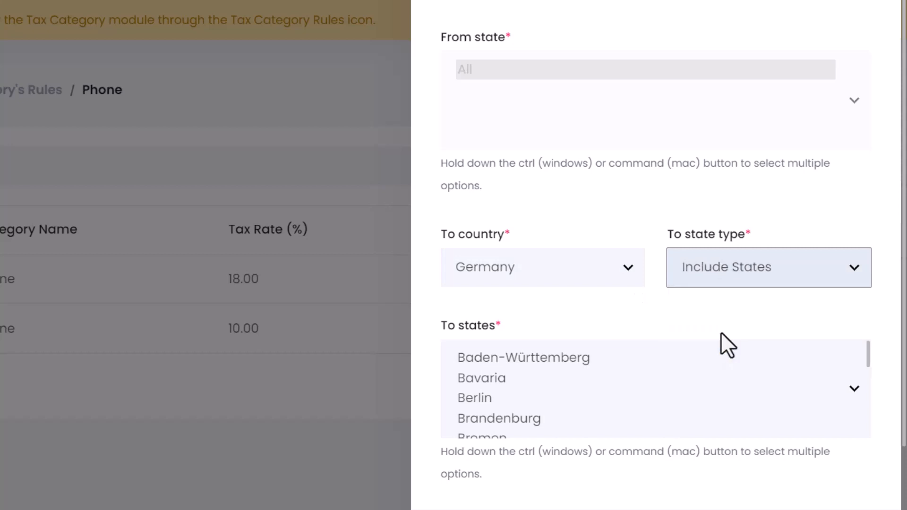
scroll(727, 335, "down", 4)
scroll(617, 224, "down", 3)
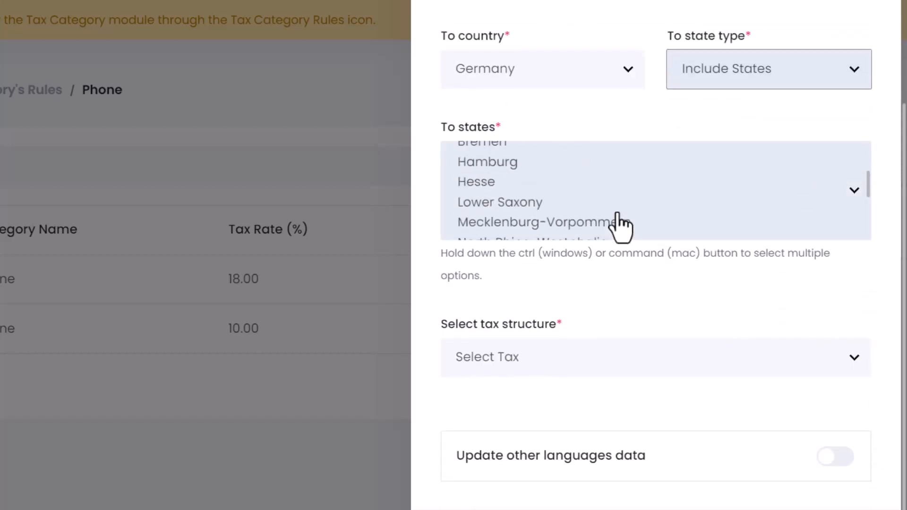
scroll(543, 208, "up", 3)
left_click(476, 200)
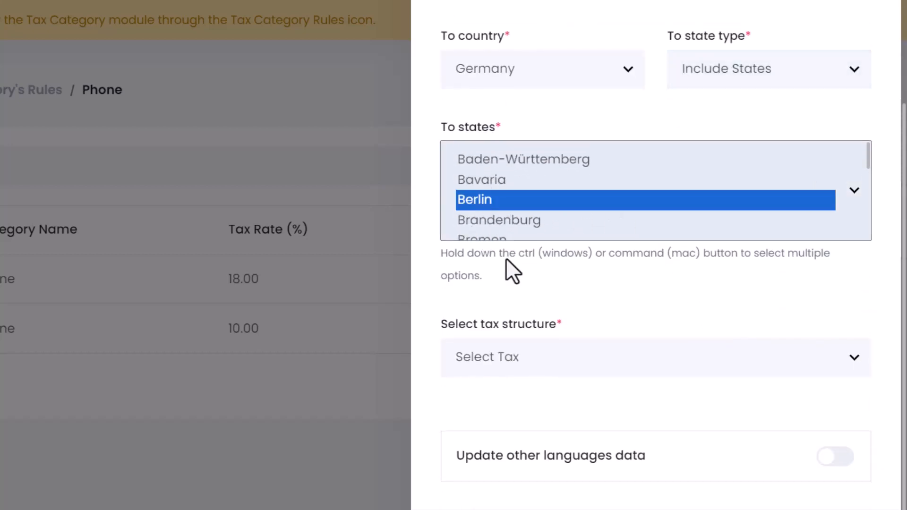
Choose VAT as the tax structure and save the rule for Berlin.
left_click(589, 371)
left_click(582, 417)
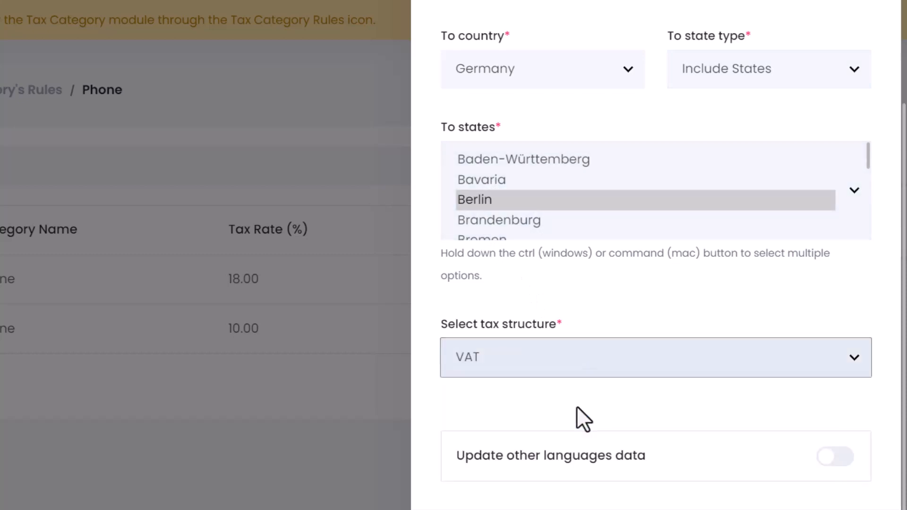
scroll(638, 377, "down", 1)
scroll(640, 378, "down", 3)
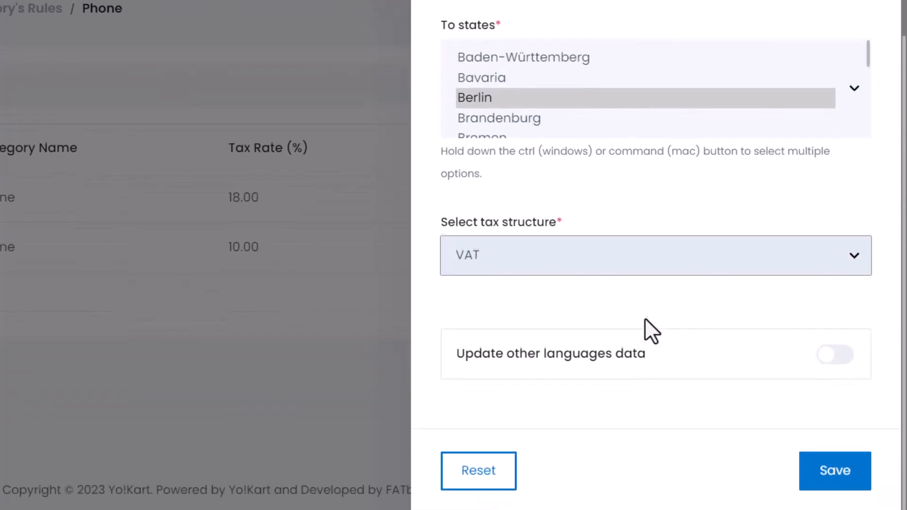
left_click(834, 474)
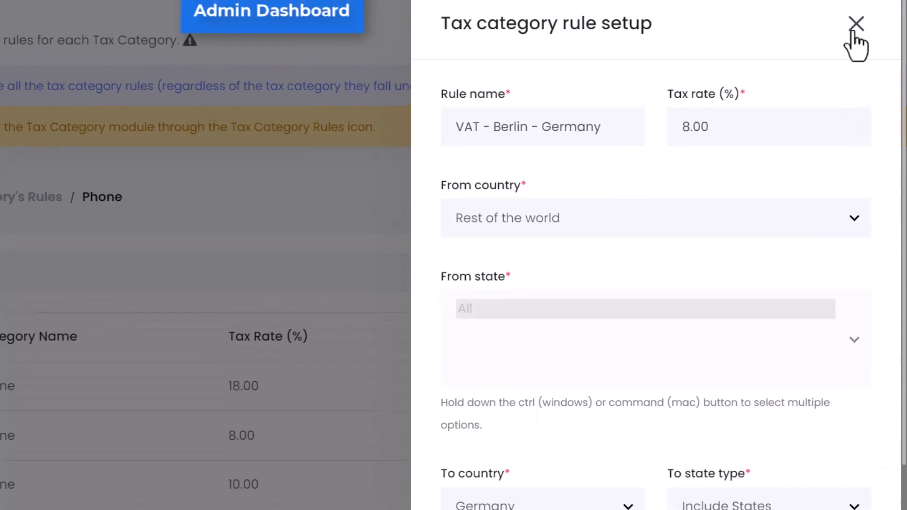
Close the Berlin rule and name a new Phone rule "VAT - Germany Except - Berlin - Hamburg", with tax rate 12% and From country Rest of the world.
left_click(853, 26)
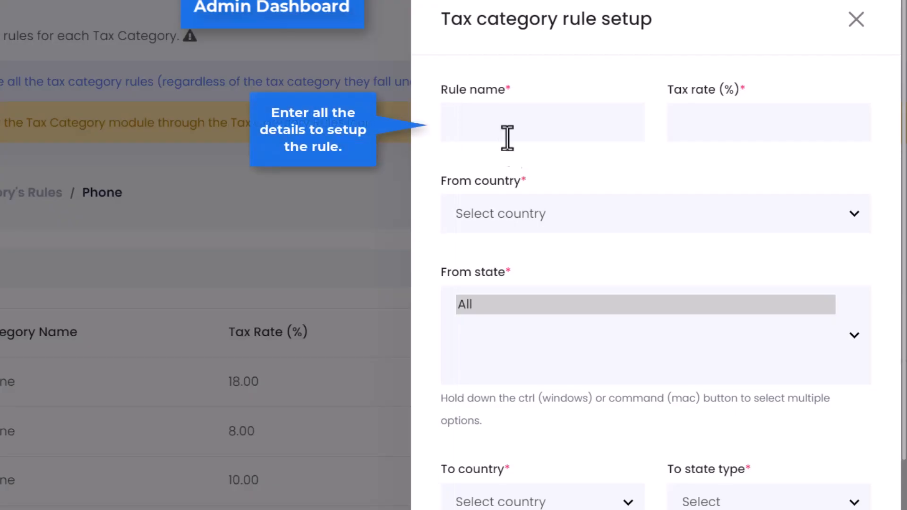
left_click(506, 136)
type("VAT - Germany Except - Berlin - Hamburg")
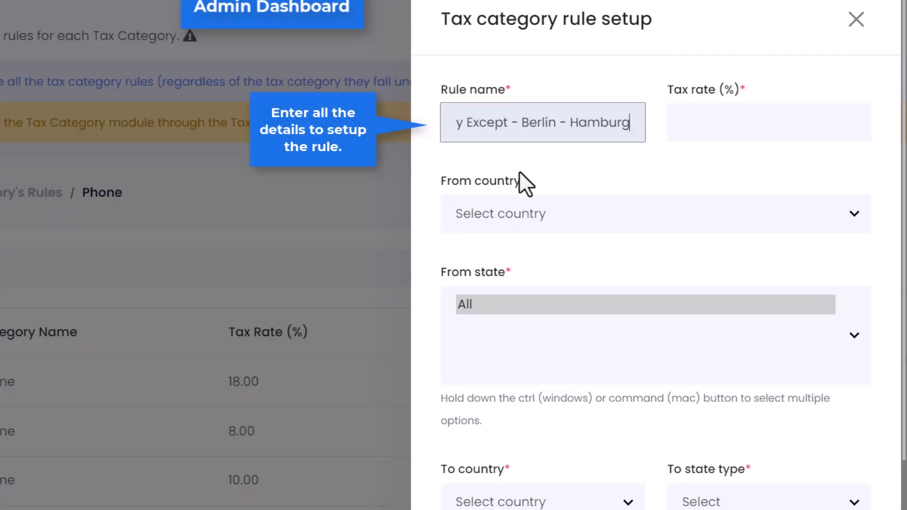
left_click(727, 122)
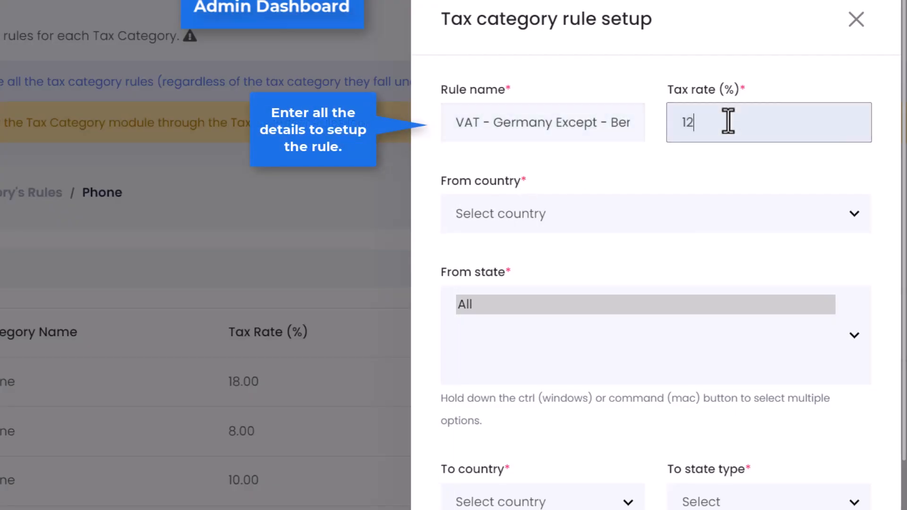
left_click(709, 223)
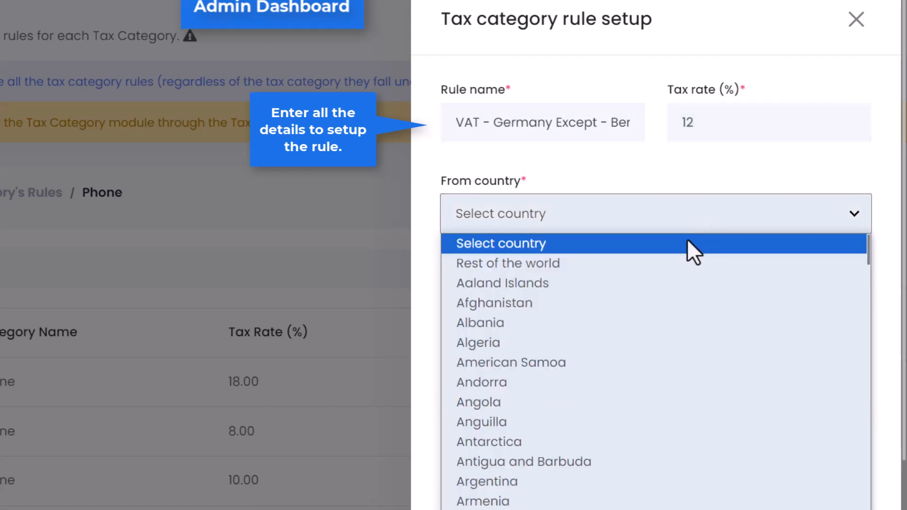
left_click(675, 263)
Set the new rule's To country to Germany and its To state type to Exclude States.
scroll(674, 274, "down", 8)
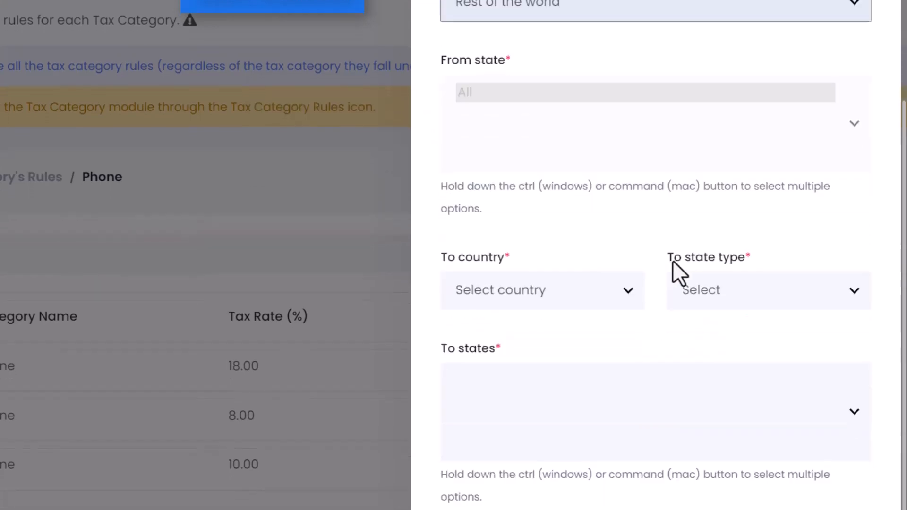
left_click(595, 111)
type("germany")
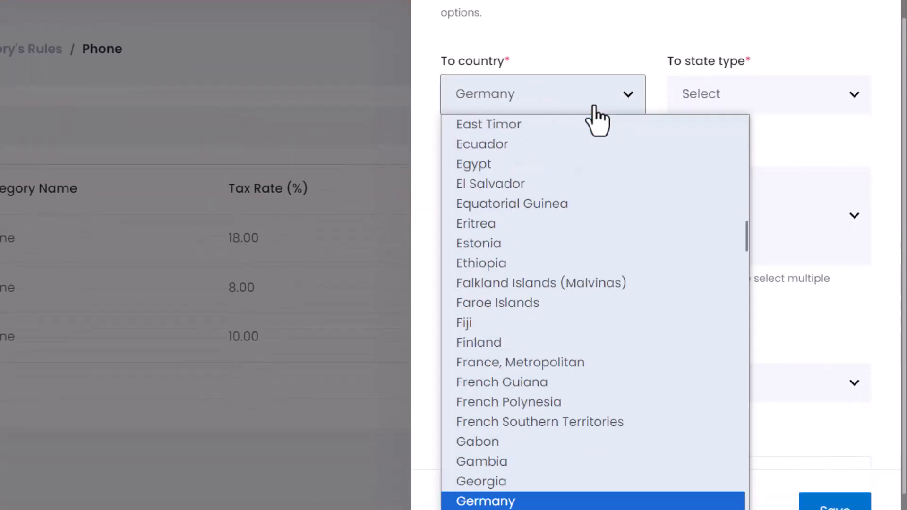
key("Return")
left_click(703, 97)
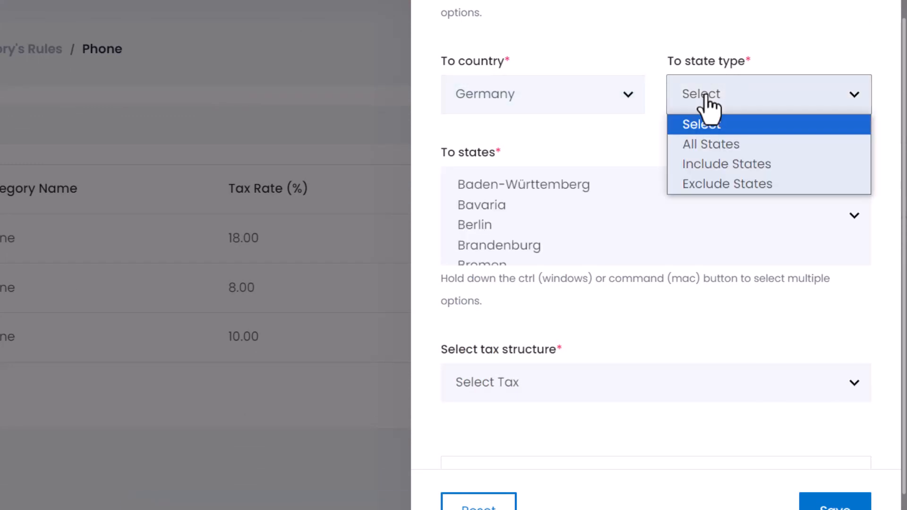
left_click(705, 184)
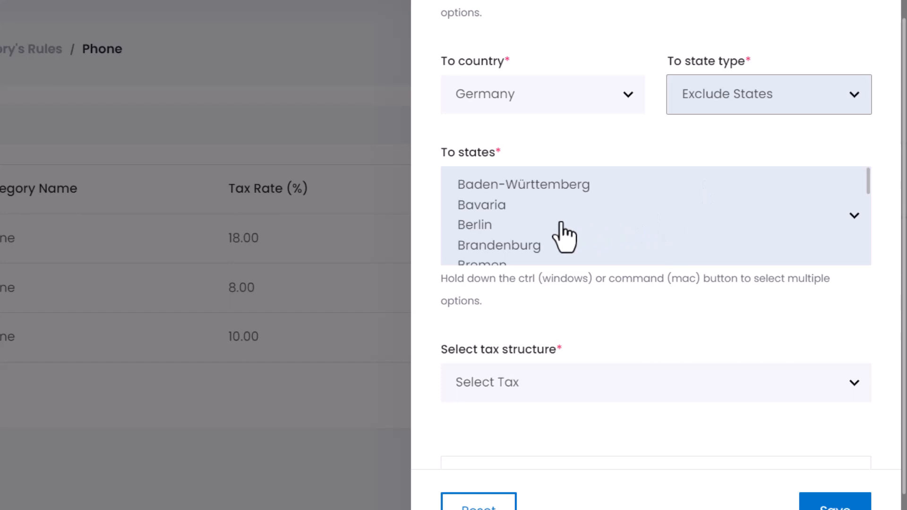
Select both Berlin and Hamburg as the German states excluded from the rule.
left_click(496, 231)
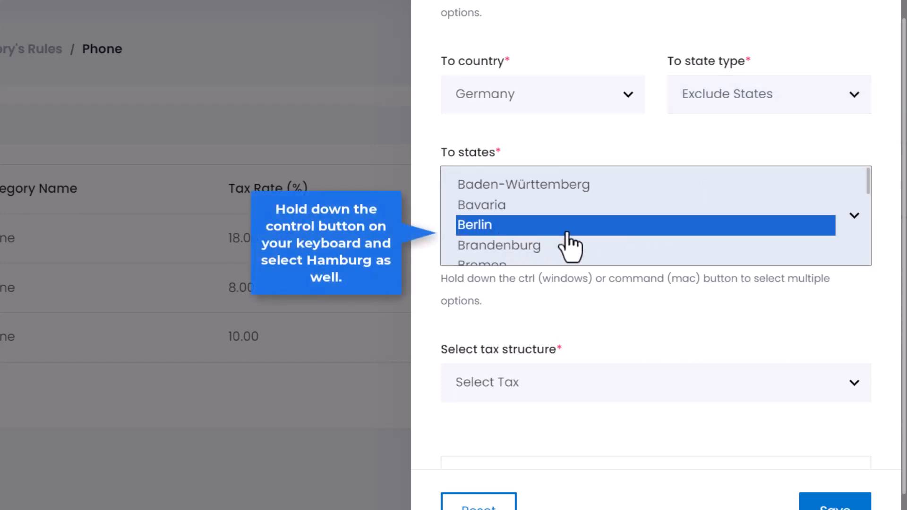
scroll(569, 246, "down", 4)
scroll(569, 245, "down", 2)
scroll(570, 247, "up", 3)
scroll(561, 236, "up", 2)
left_click(507, 242, "ctrl")
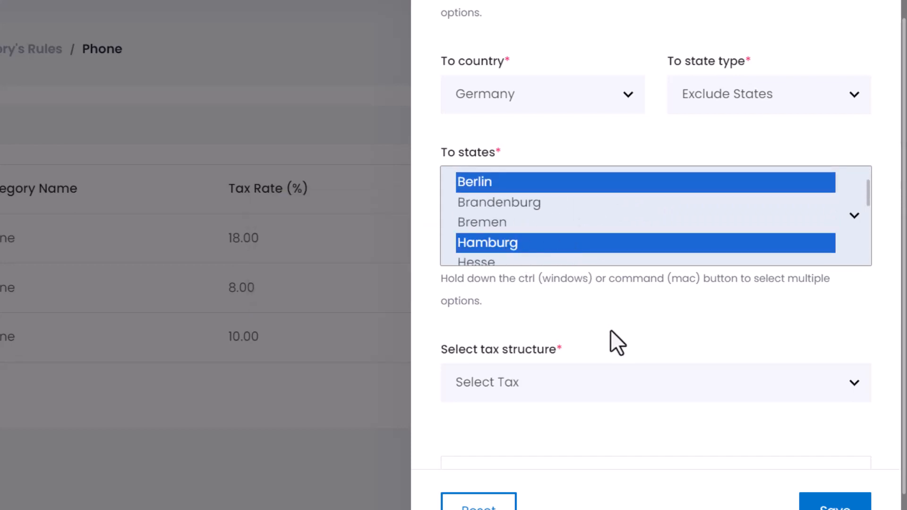
Choose VAT as the tax structure, save the Germany exception rule and close its setup form.
left_click(669, 385)
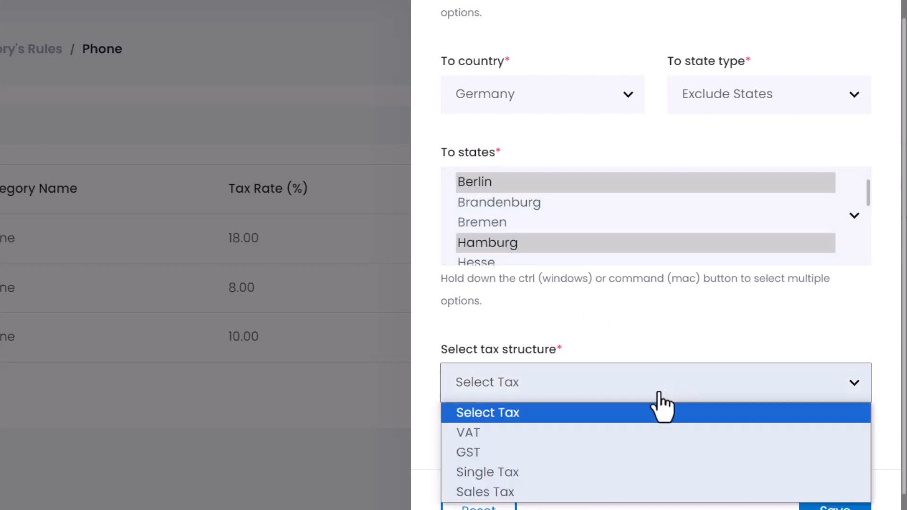
left_click(639, 430)
scroll(729, 415, "down", 1)
left_click(845, 468)
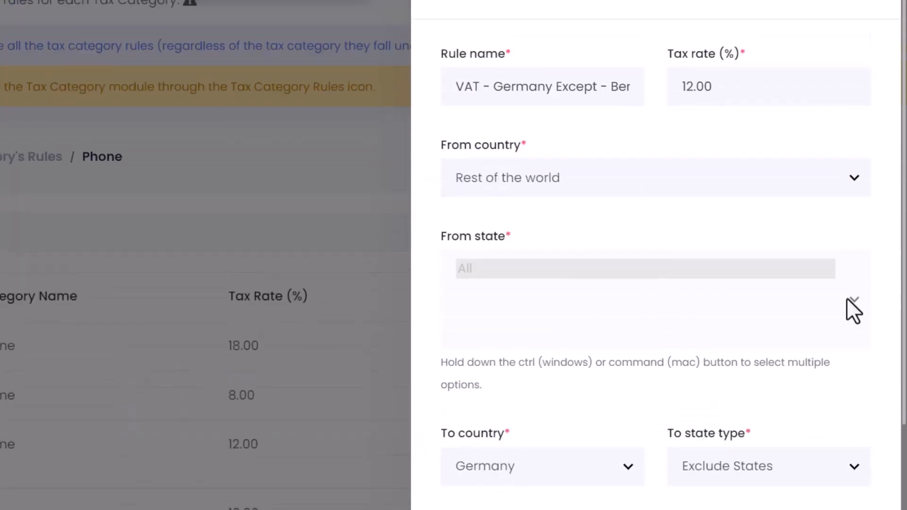
left_click(855, 28)
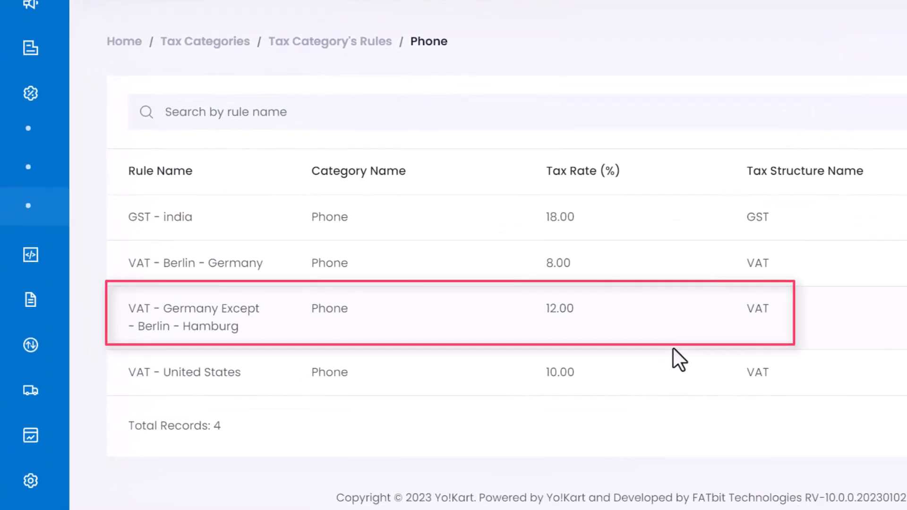